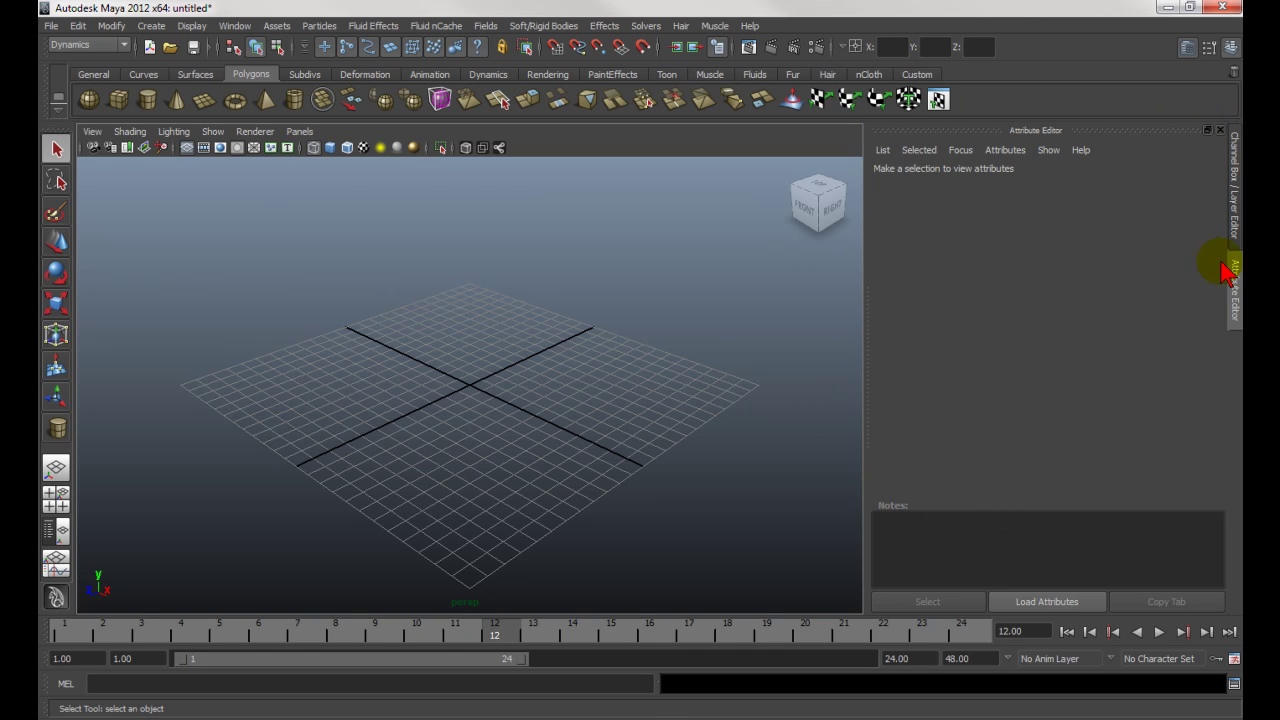
Show the Channel Box and create a polygon sphere near the grid centre, at about X 1.44, Z 1.34.
{"action": "left_click", "coordinate": [1236, 225]}
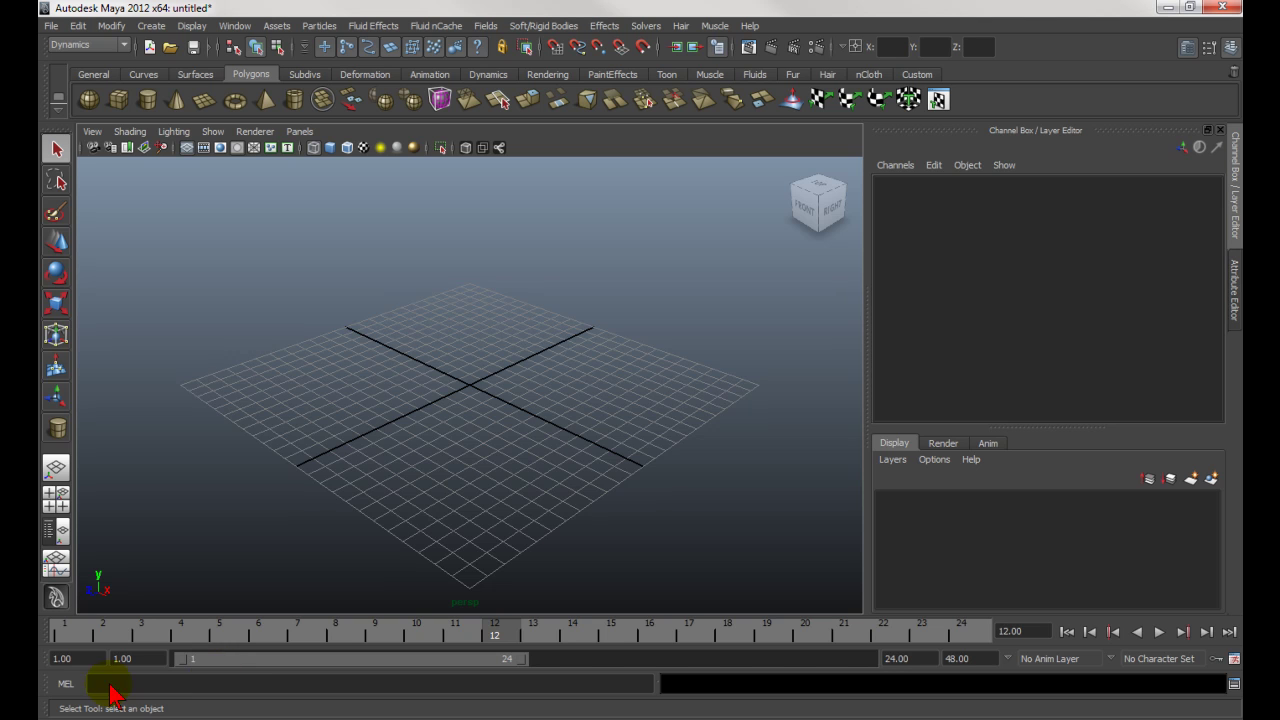
{"action": "left_click", "coordinate": [90, 100]}
{"action": "left_click_drag", "start_coordinate": [474, 402], "coordinate": [483, 381]}
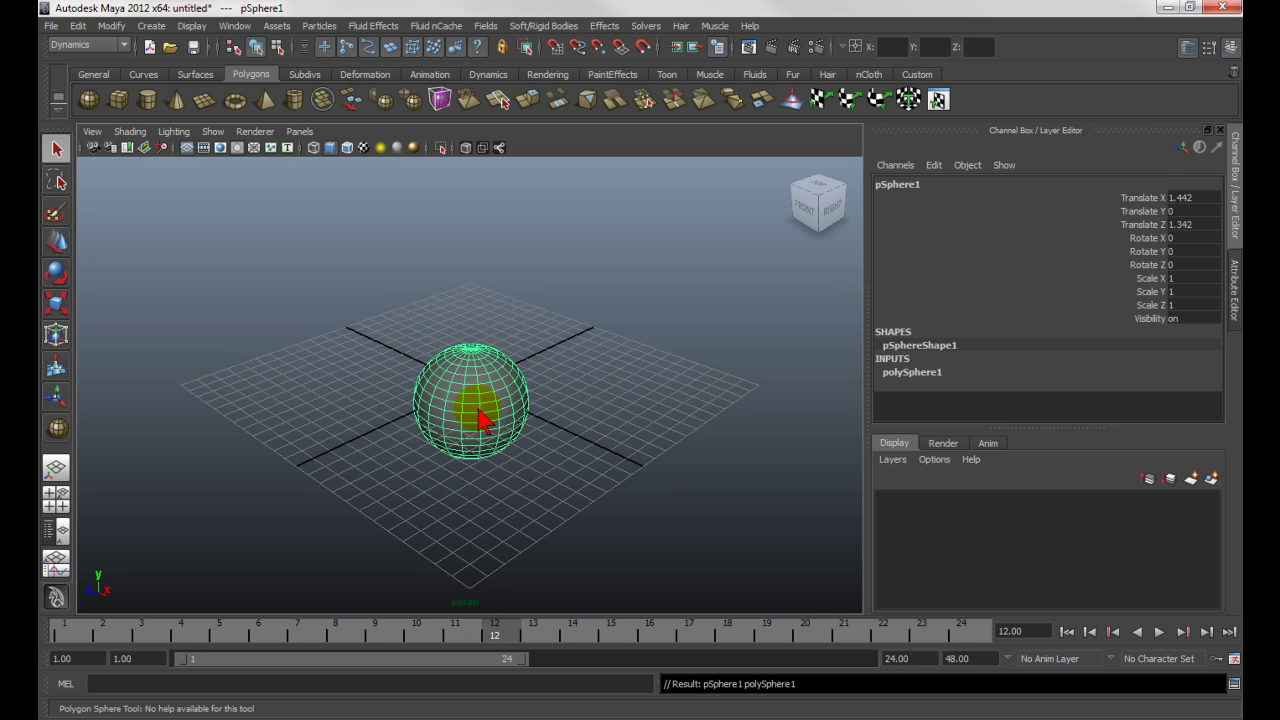
Deselect the sphere and select it again with the Select tool.
{"action": "left_click", "coordinate": [58, 152]}
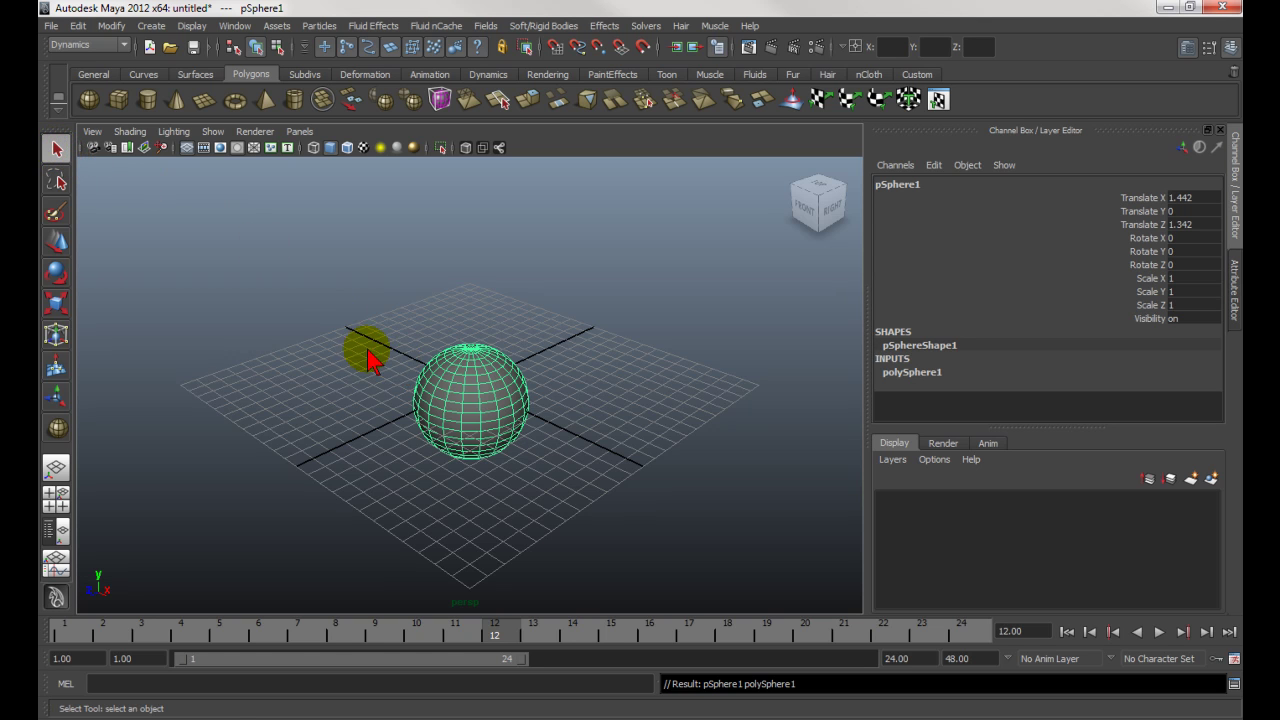
{"action": "left_click", "coordinate": [565, 410]}
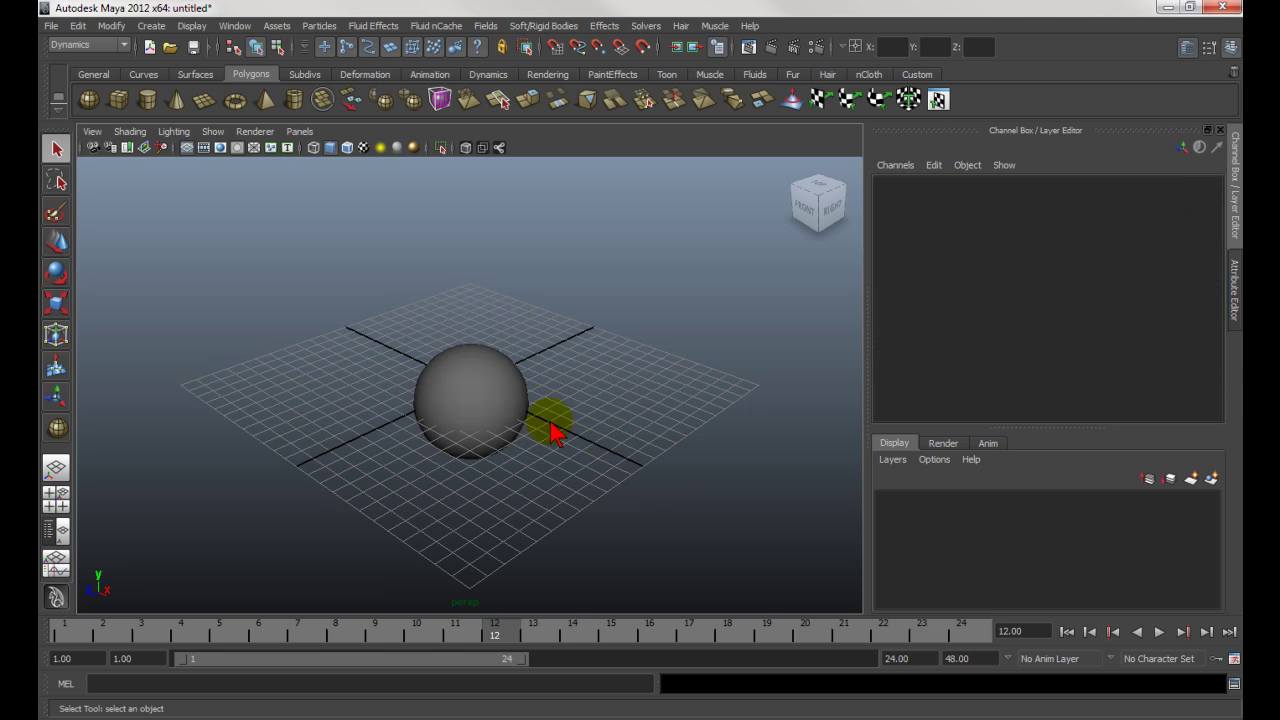
{"action": "left_click", "coordinate": [496, 374]}
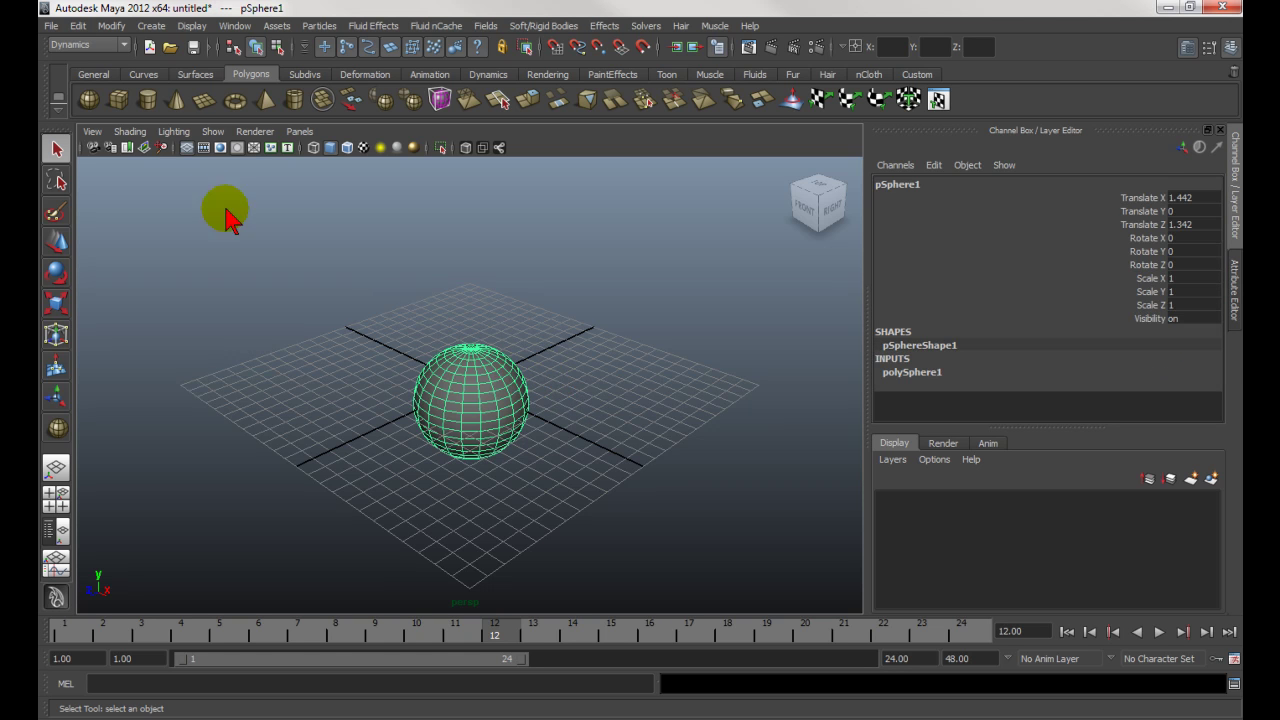
Create a polygon plane about 9.8 by 4.2 beside the sphere and set its width and height subdivisions to 8.
{"action": "left_click", "coordinate": [206, 103]}
{"action": "left_click_drag", "start_coordinate": [588, 376], "coordinate": [684, 466]}
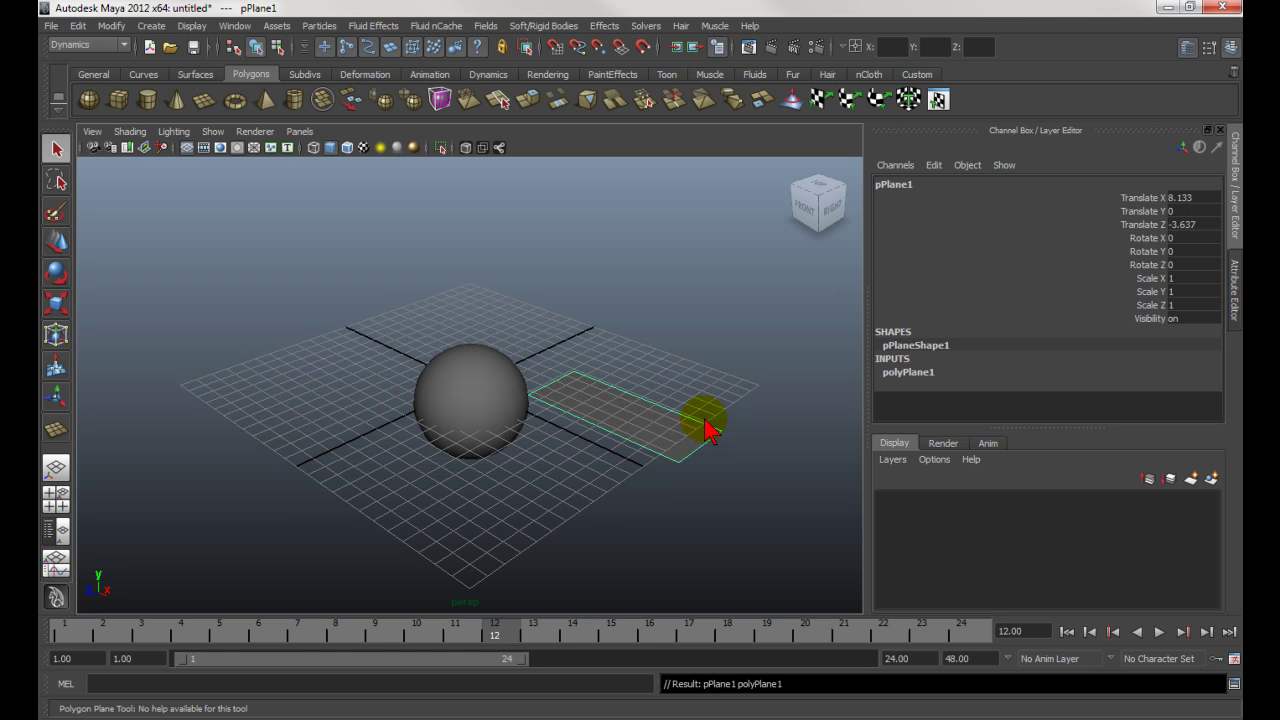
{"action": "left_click", "coordinate": [906, 373]}
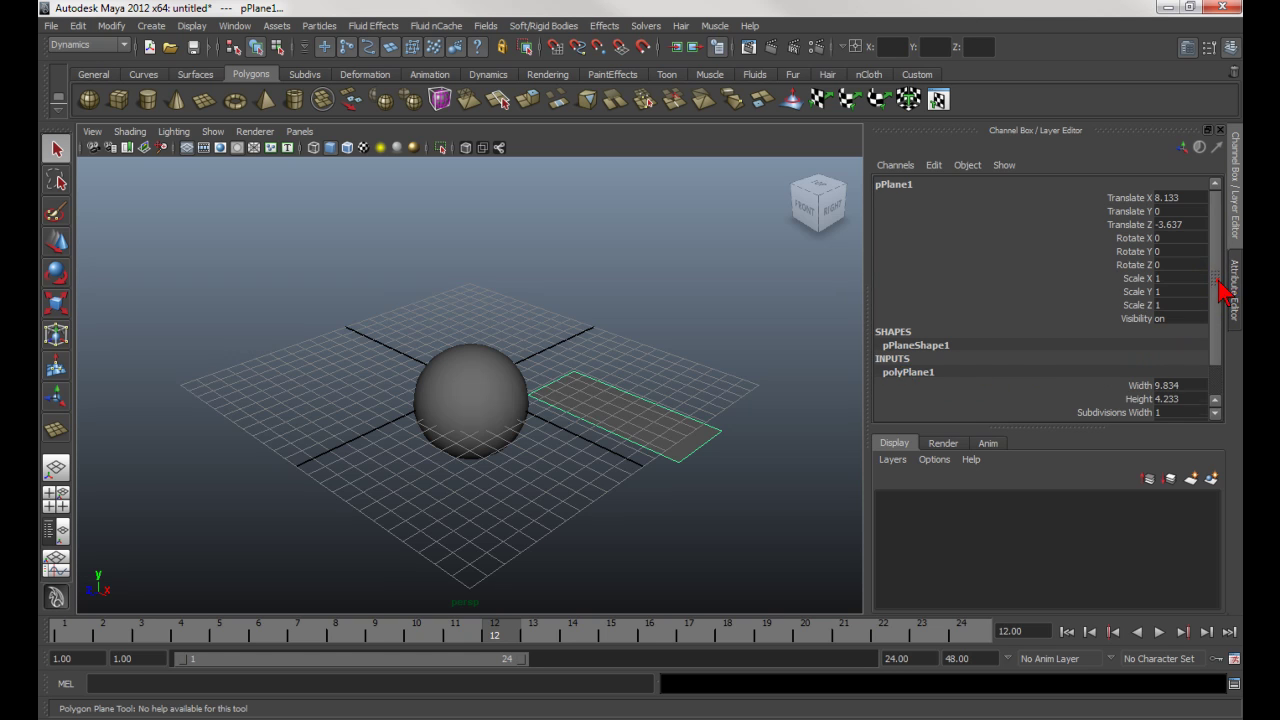
{"action": "left_click_drag", "start_coordinate": [1219, 278], "coordinate": [1220, 353]}
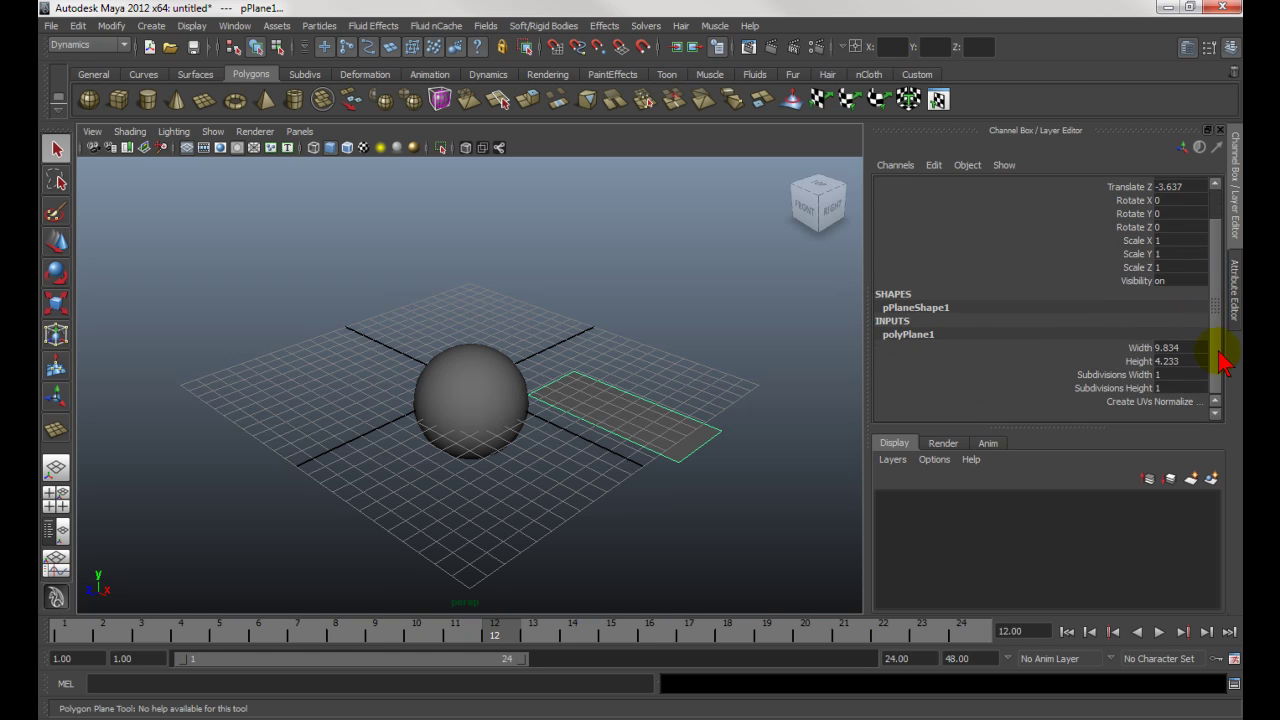
{"action": "left_click", "coordinate": [1095, 376]}
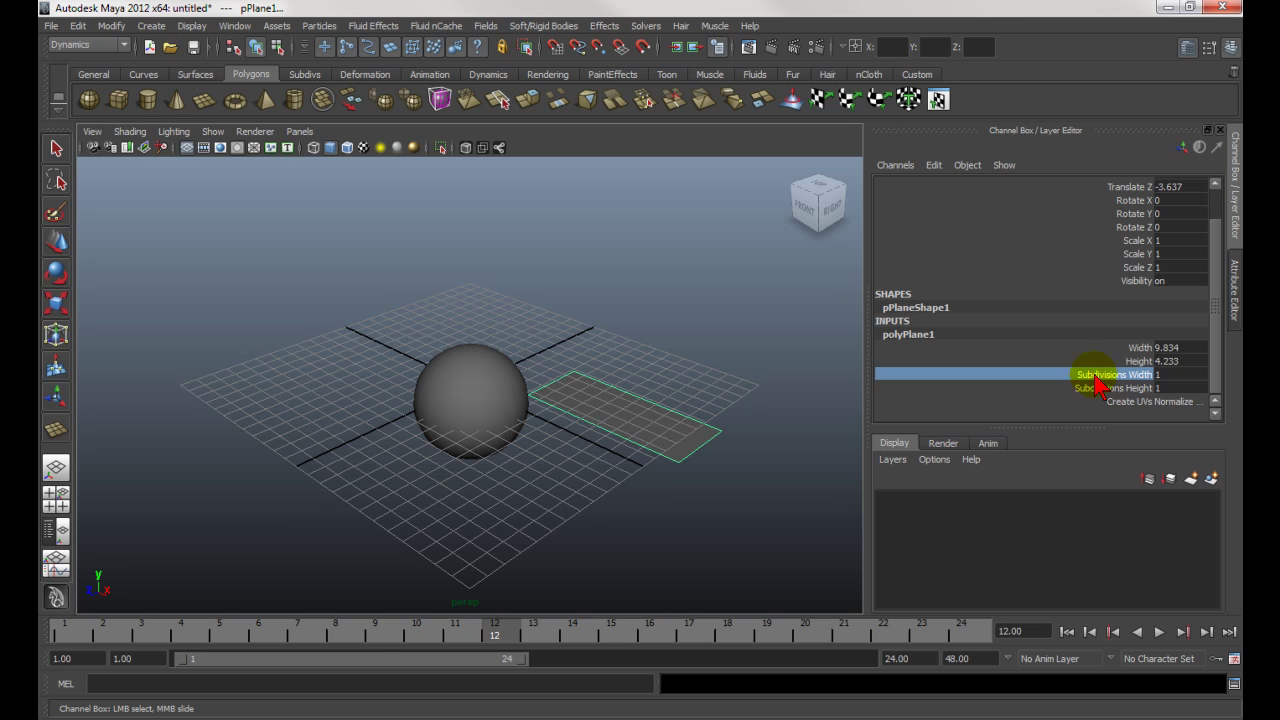
{"action": "left_click_drag", "start_coordinate": [1097, 383], "coordinate": [1099, 396]}
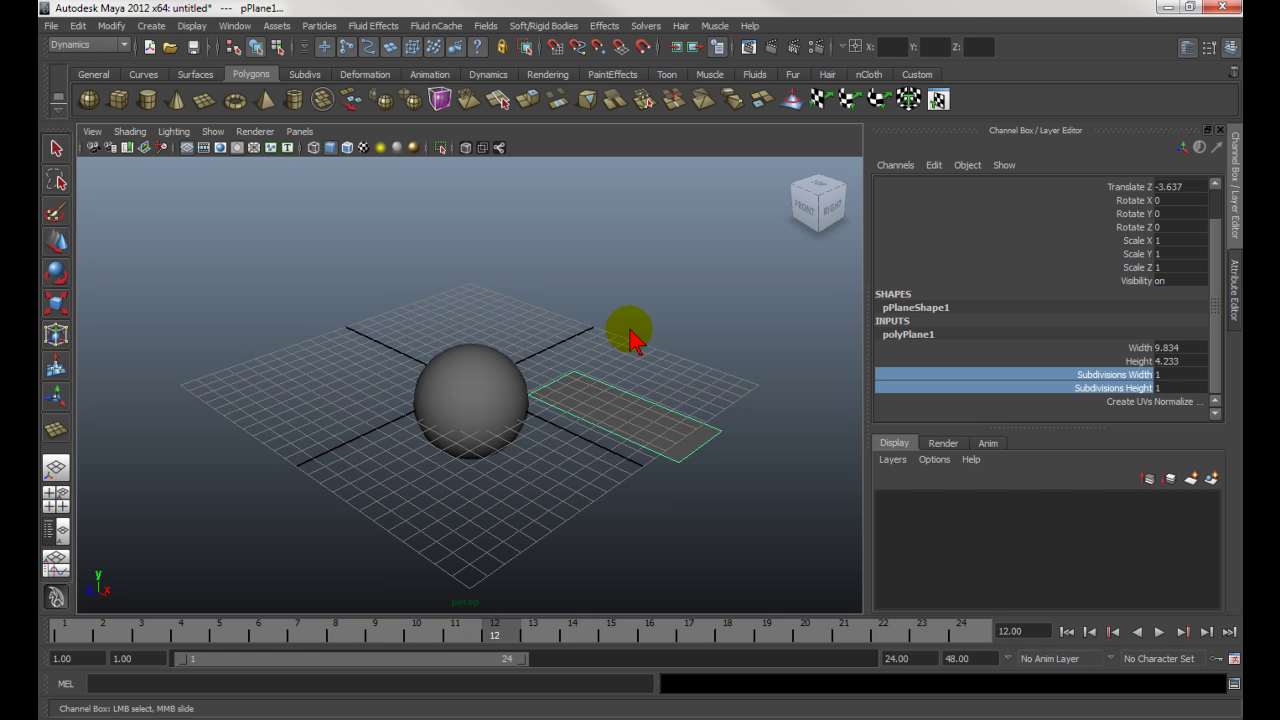
{"action": "middle_click_drag", "start_coordinate": [630, 340], "coordinate": [690, 355]}
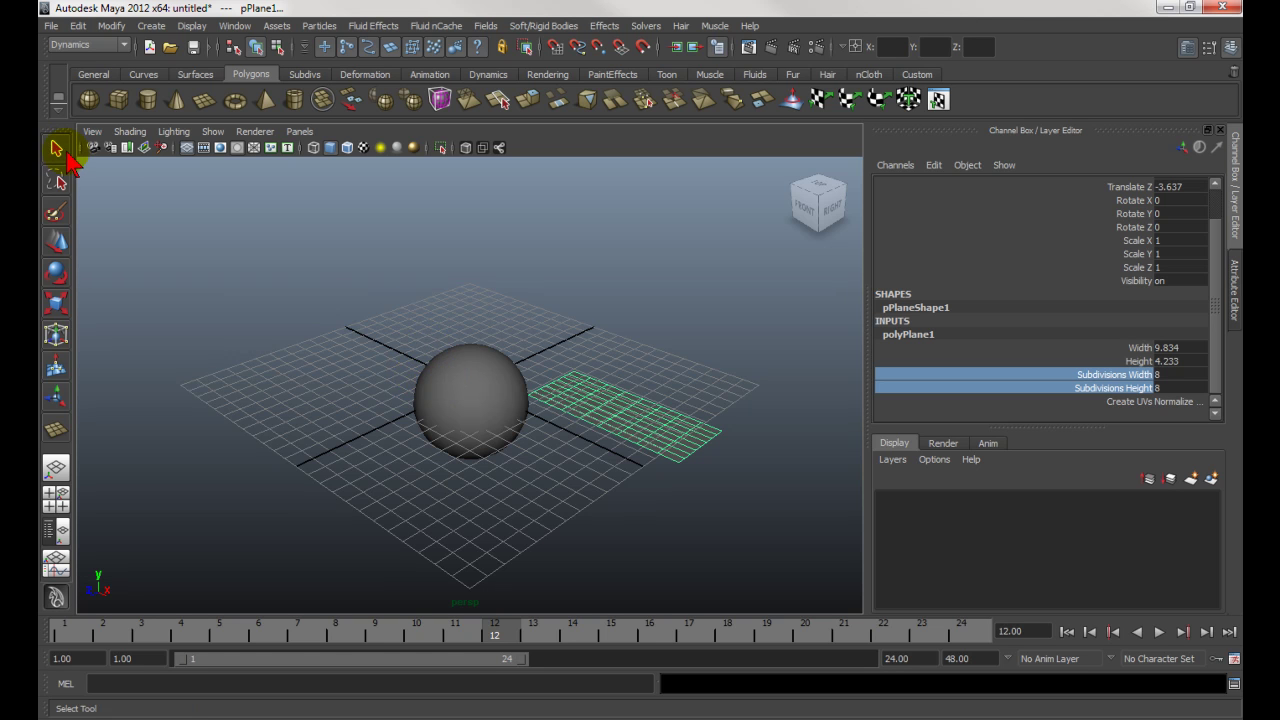
Marquee-select the sphere and plane together with the Select tool, and remove the sphere from the selection.
{"action": "left_click", "coordinate": [57, 150]}
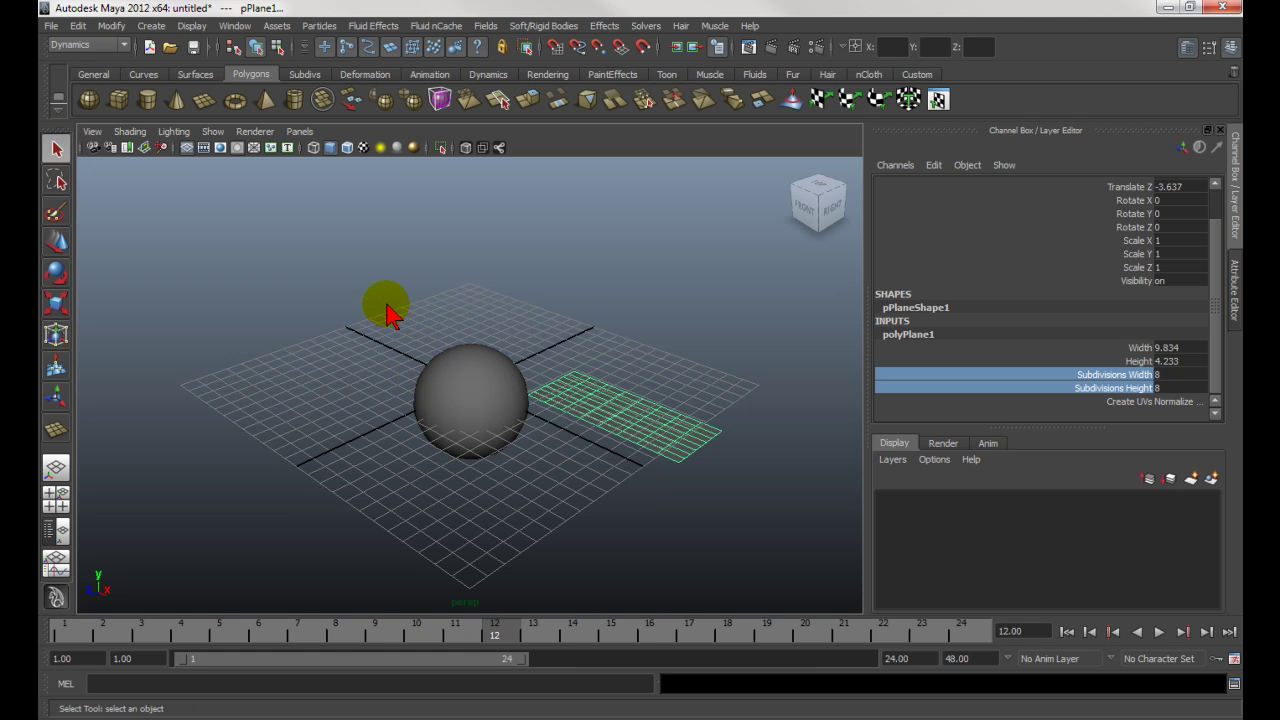
{"action": "left_click_drag", "start_coordinate": [535, 405], "coordinate": [663, 500]}
{"action": "left_click_drag", "start_coordinate": [388, 300], "coordinate": [640, 500]}
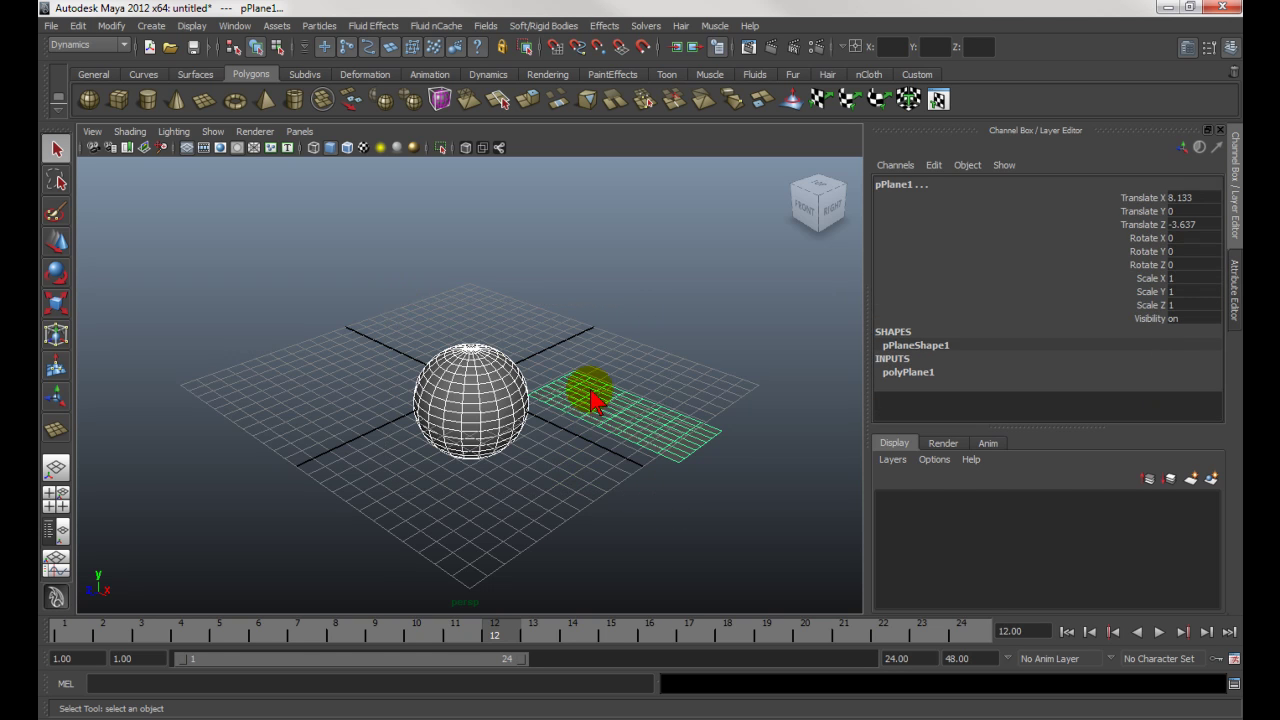
{"action": "left_click", "coordinate": [484, 388], "text": "shift"}
{"action": "left_click", "coordinate": [620, 425], "text": "shift"}
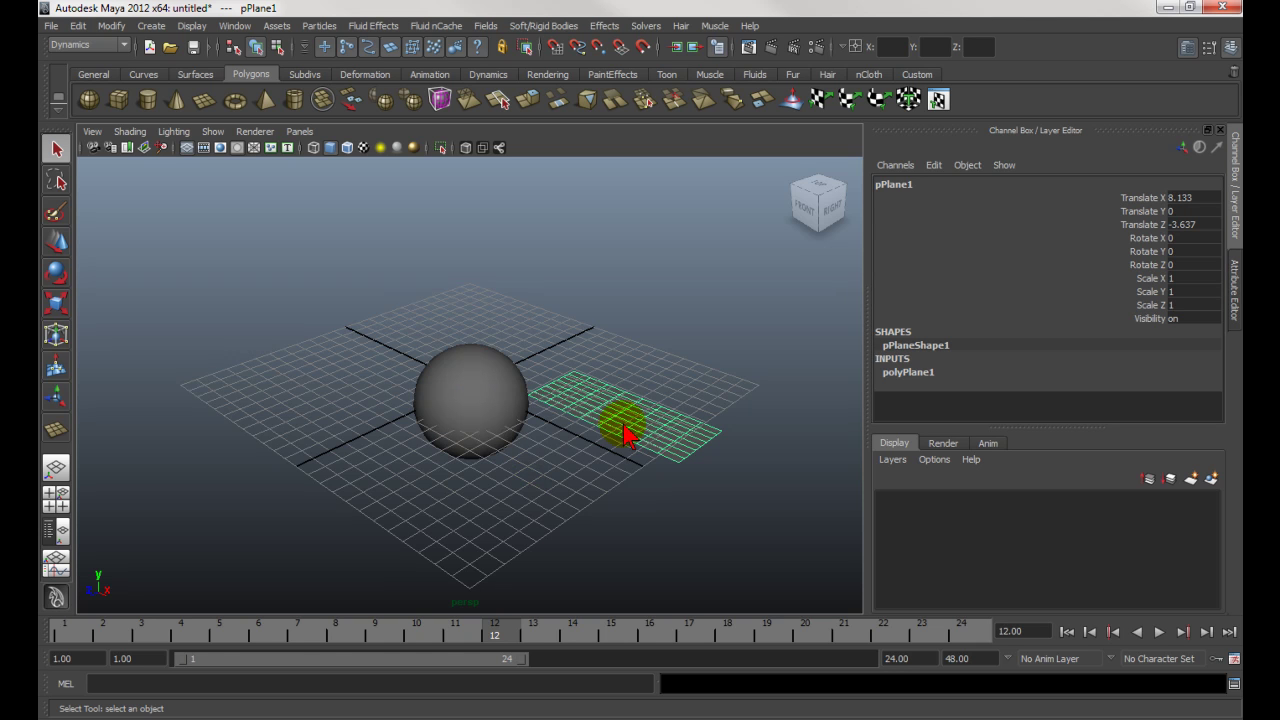
Marquee-select both the sphere and the plane again and clear the selection.
{"action": "left_click_drag", "start_coordinate": [435, 316], "coordinate": [620, 486]}
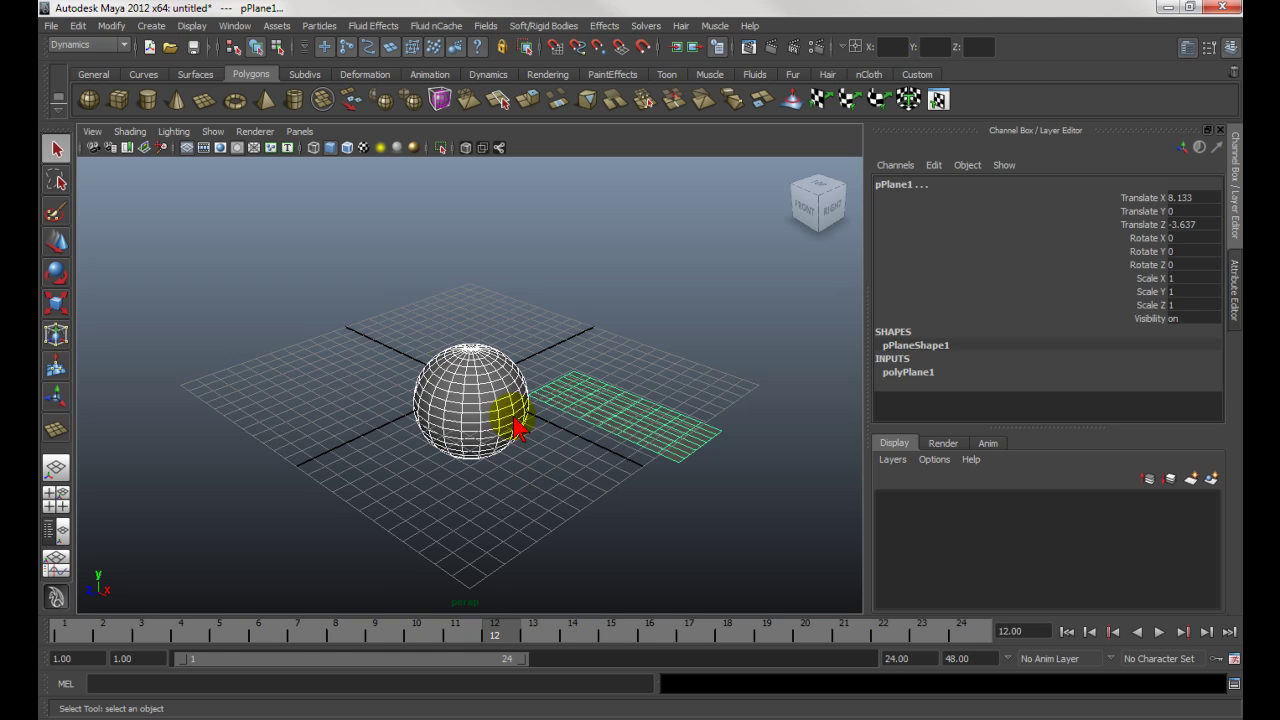
{"action": "left_click_drag", "start_coordinate": [418, 310], "coordinate": [720, 536]}
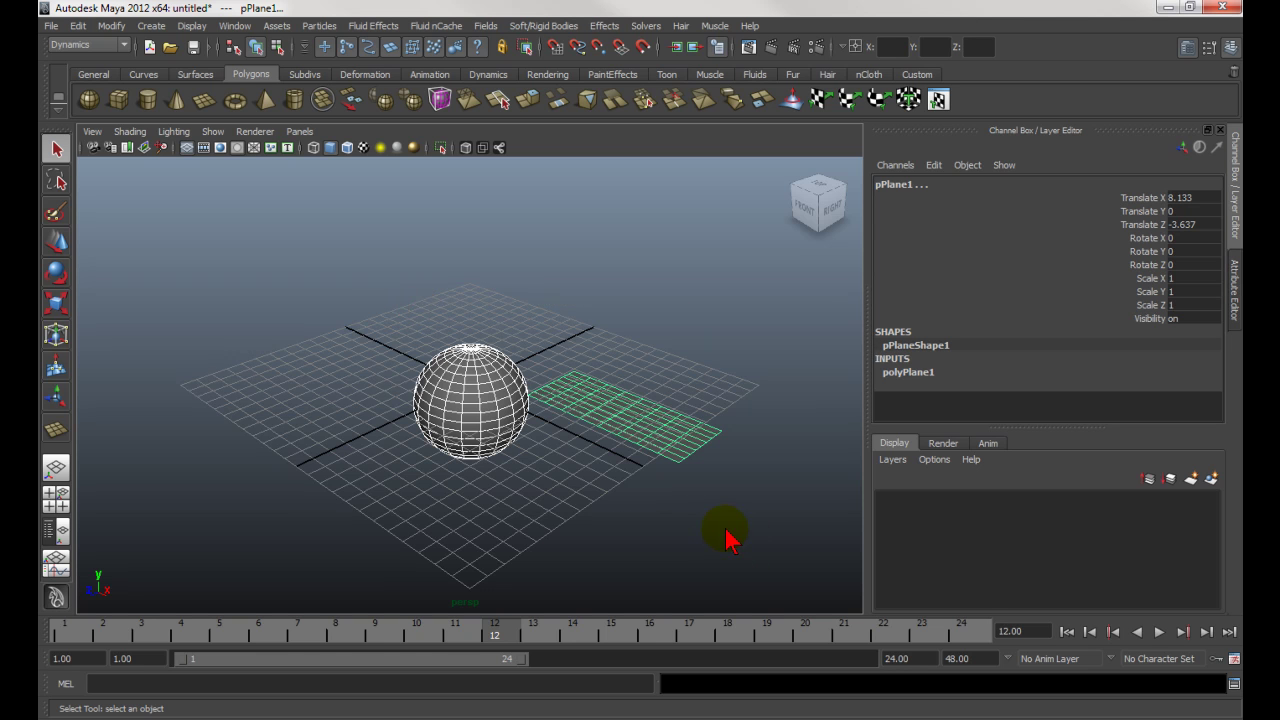
{"action": "left_click_drag", "start_coordinate": [655, 481], "coordinate": [640, 470]}
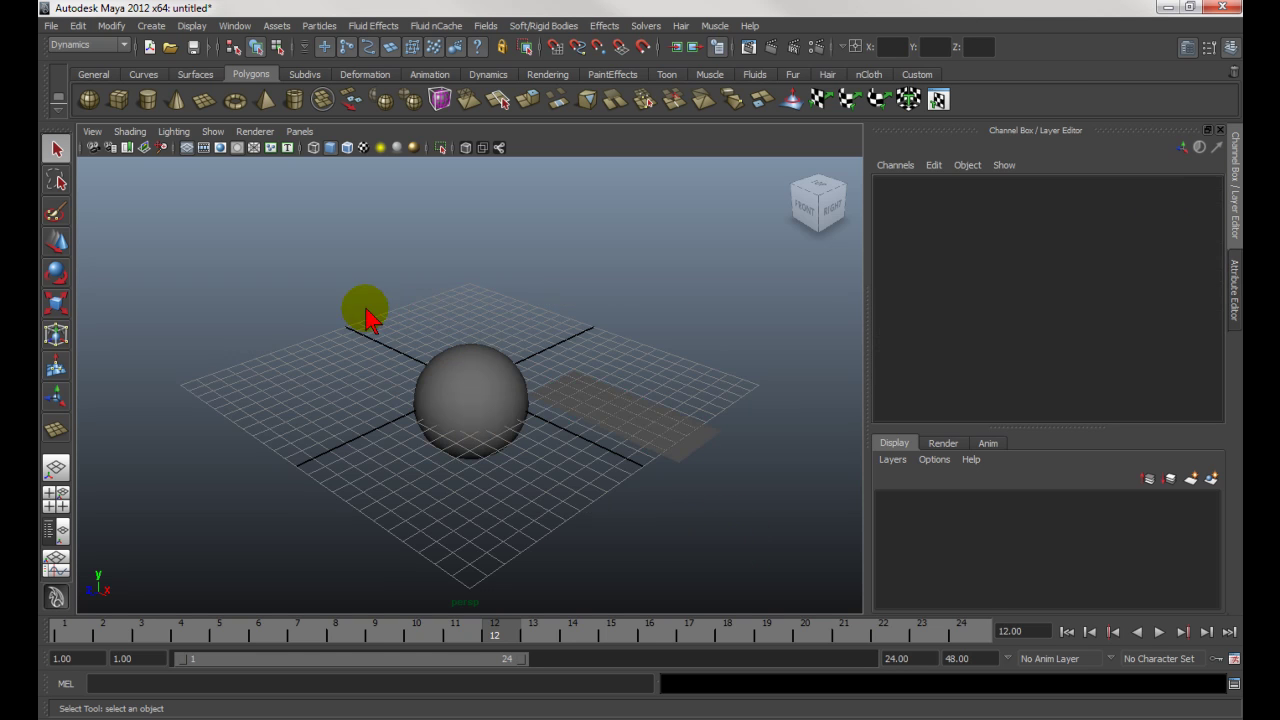
Open the Select tool's settings, reset them, and bring up the common selection options.
{"action": "double_click", "coordinate": [54, 150]}
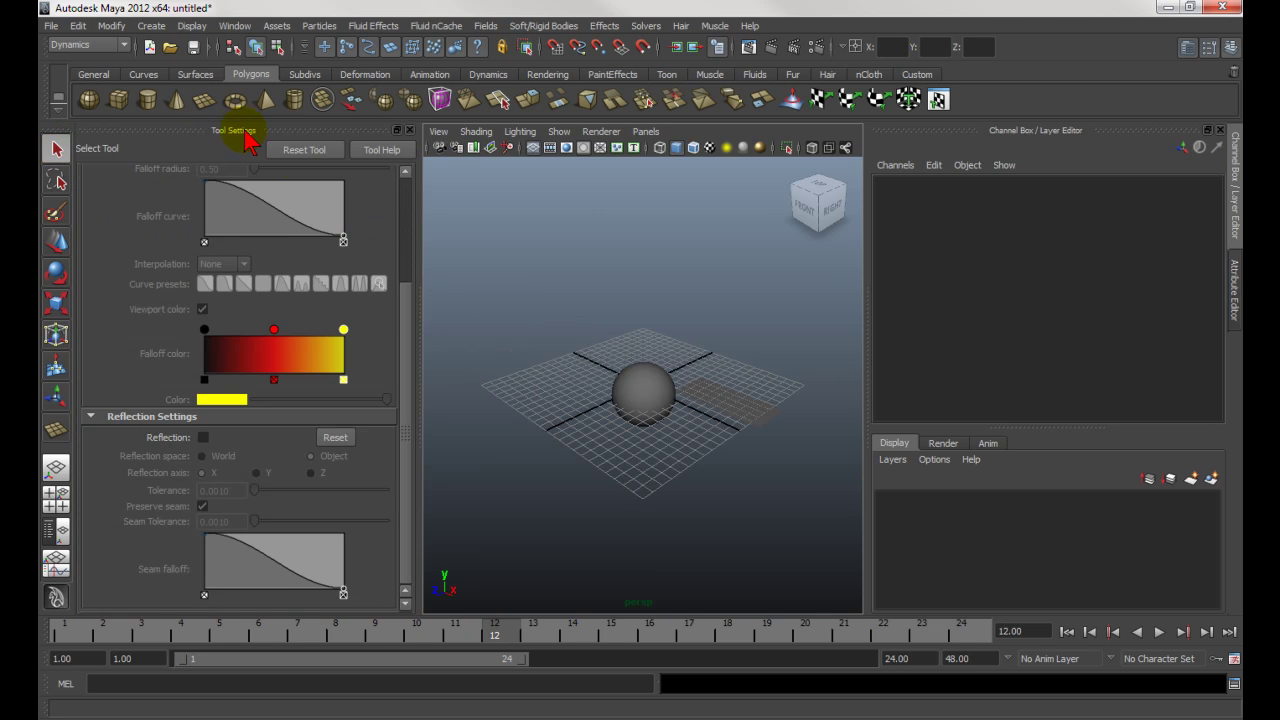
{"action": "left_click", "coordinate": [306, 151]}
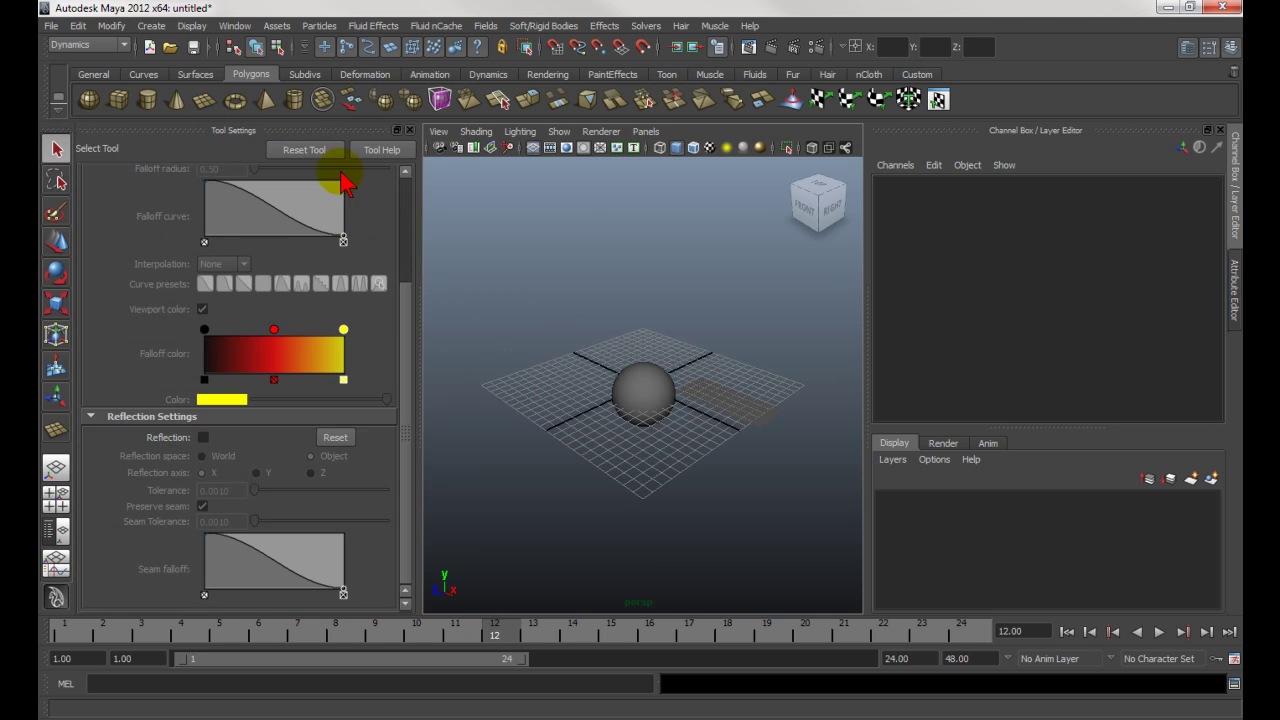
{"action": "left_click", "coordinate": [405, 200]}
{"action": "left_click_drag", "start_coordinate": [405, 200], "coordinate": [408, 166]}
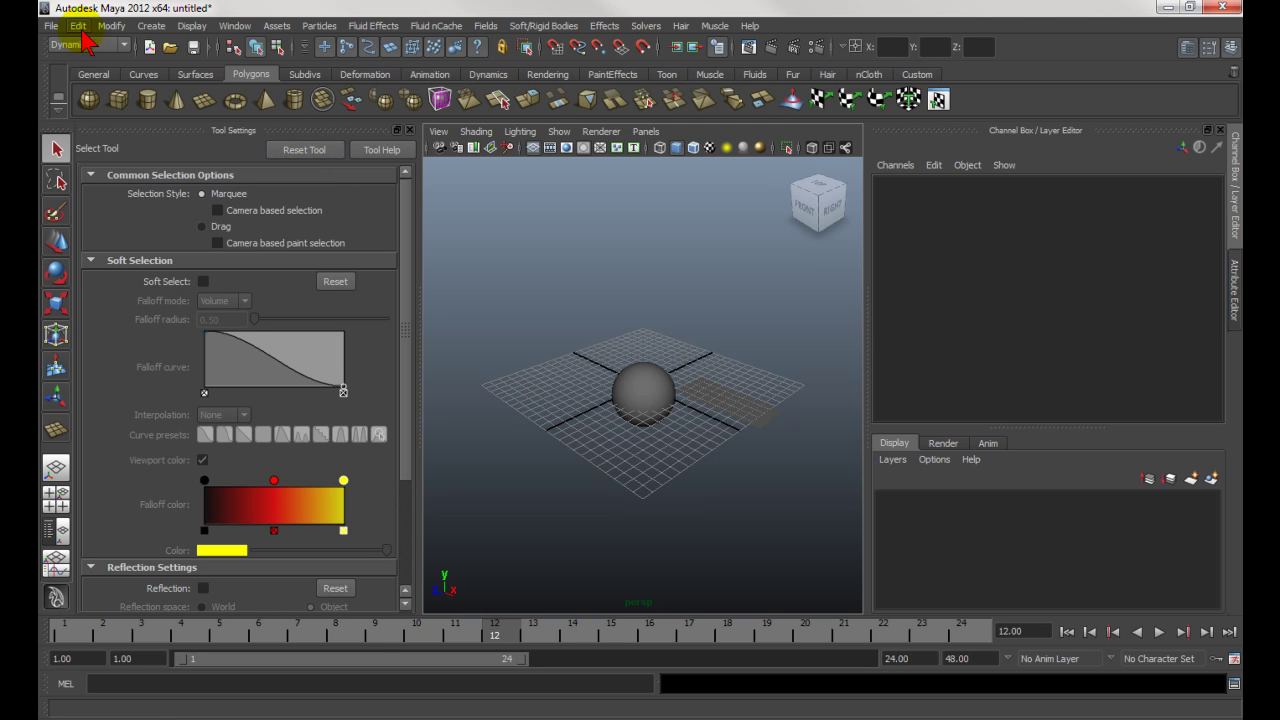
Switch the sphere to vertex mode and marquee-select its lower vertices with camera based selection enabled.
{"action": "left_click", "coordinate": [645, 382]}
{"action": "right_click", "coordinate": [635, 385]}
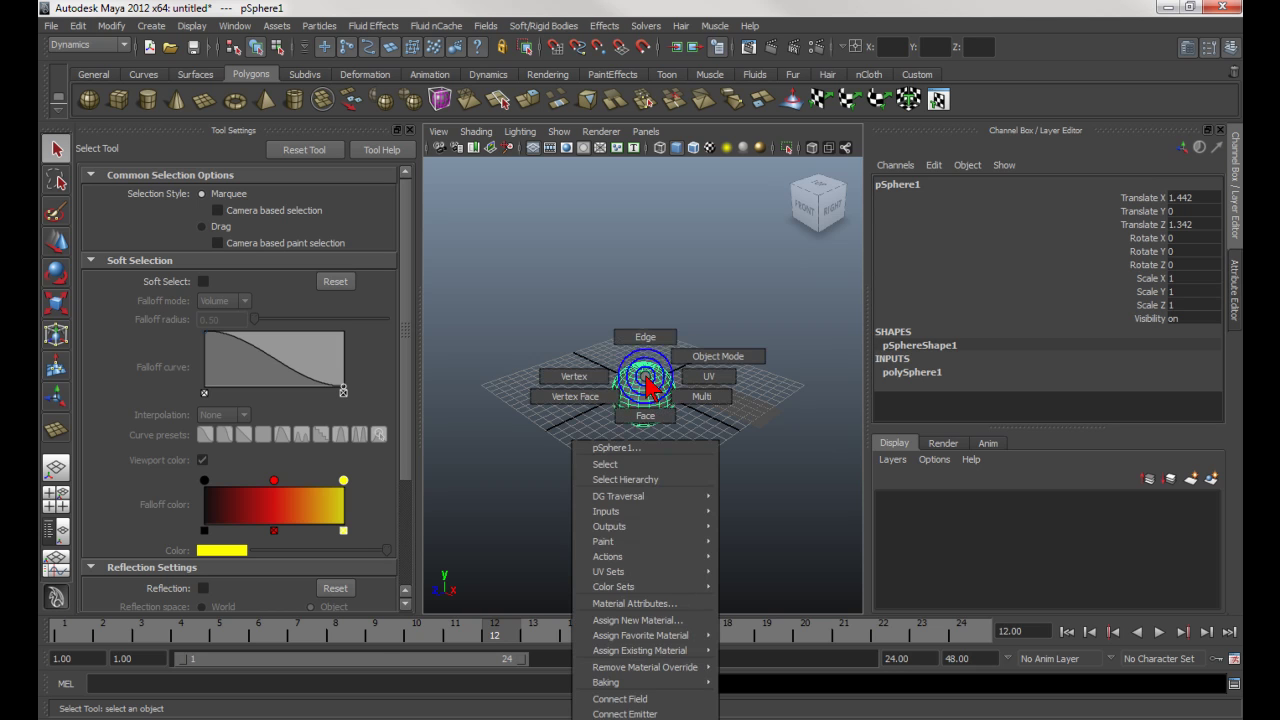
{"action": "right_click_drag", "start_coordinate": [637, 385], "coordinate": [595, 385]}
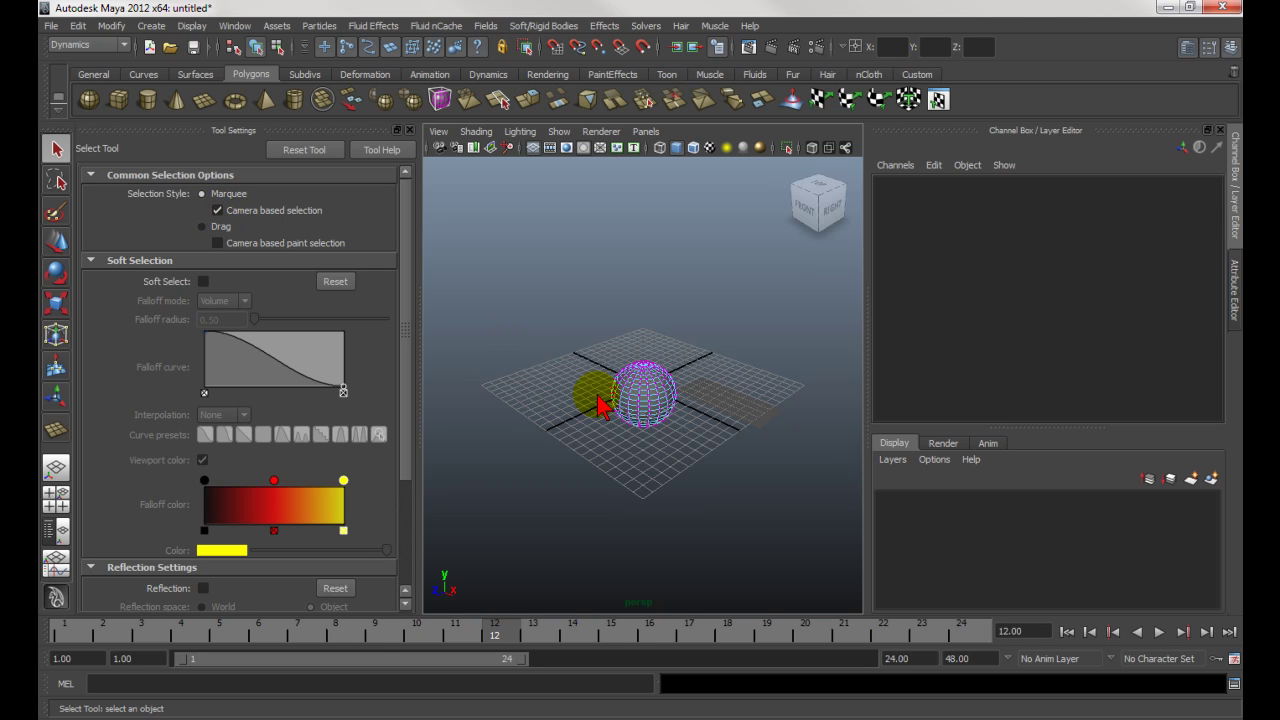
{"action": "left_click_drag", "start_coordinate": [588, 393], "coordinate": [686, 442]}
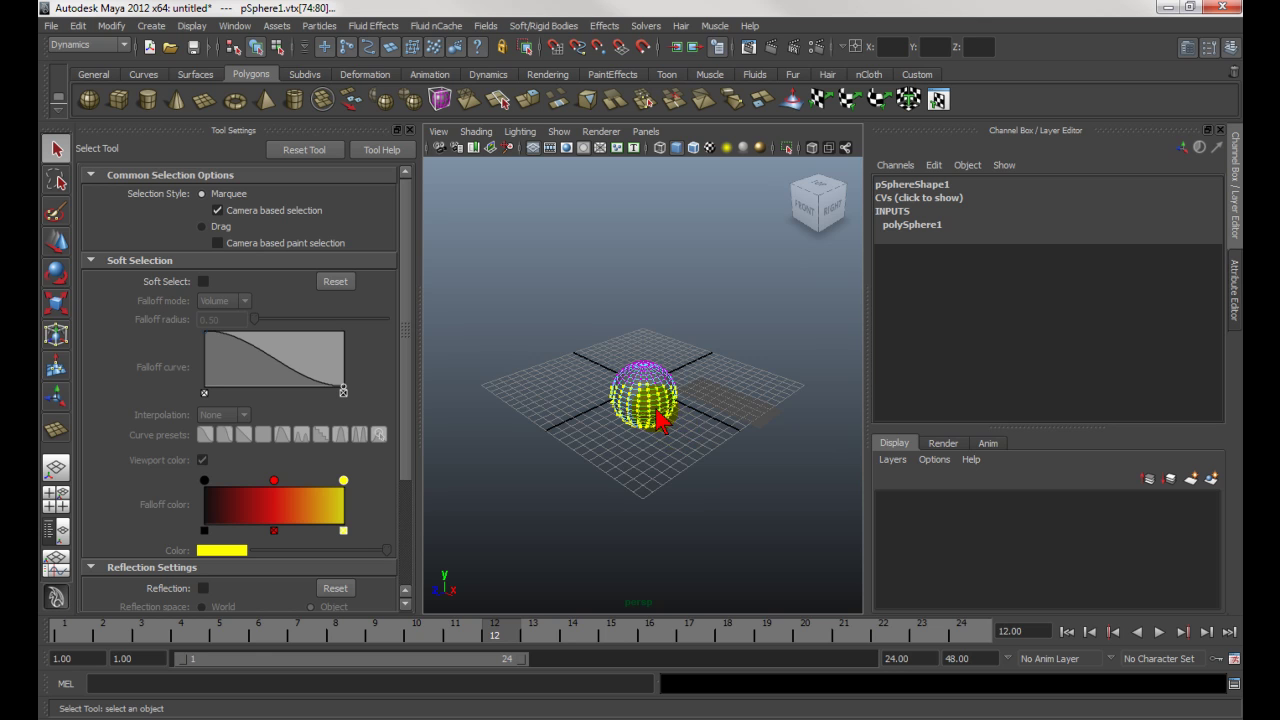
Examine the sphere from the front and back to check which vertices are selected.
{"action": "key", "text": "f"}
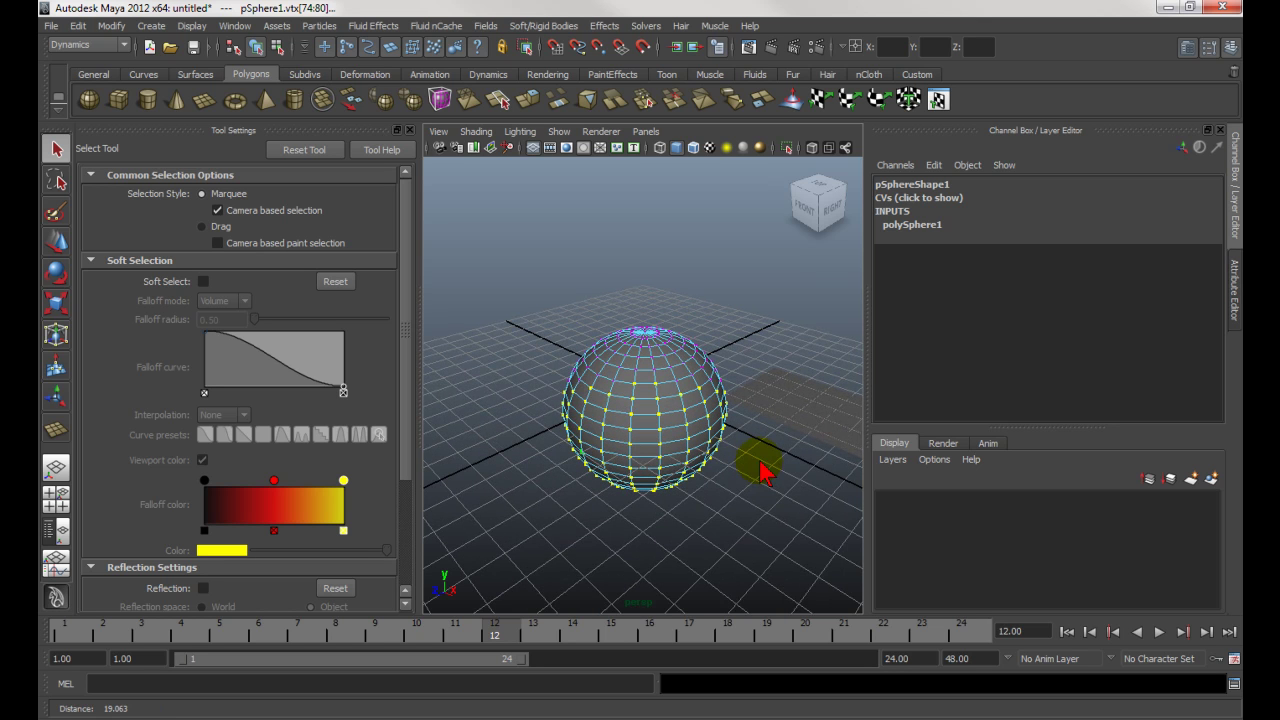
{"action": "right_click_drag", "start_coordinate": [568, 507], "coordinate": [667, 515], "text": "alt"}
{"action": "middle_click_drag", "start_coordinate": [667, 515], "coordinate": [660, 478], "text": "alt"}
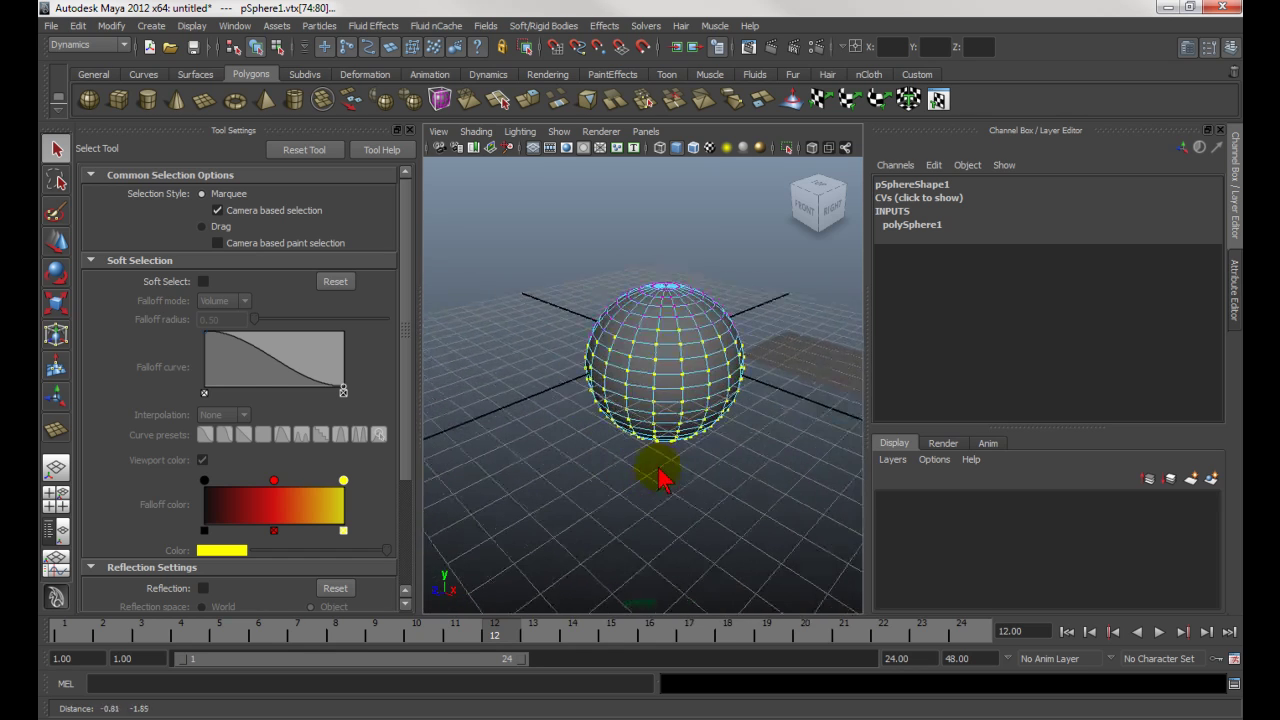
{"action": "left_click_drag", "start_coordinate": [762, 497], "coordinate": [727, 492], "text": "alt"}
{"action": "right_click_drag", "start_coordinate": [645, 468], "coordinate": [683, 483], "text": "alt"}
{"action": "left_click_drag", "start_coordinate": [752, 520], "coordinate": [575, 497], "text": "alt"}
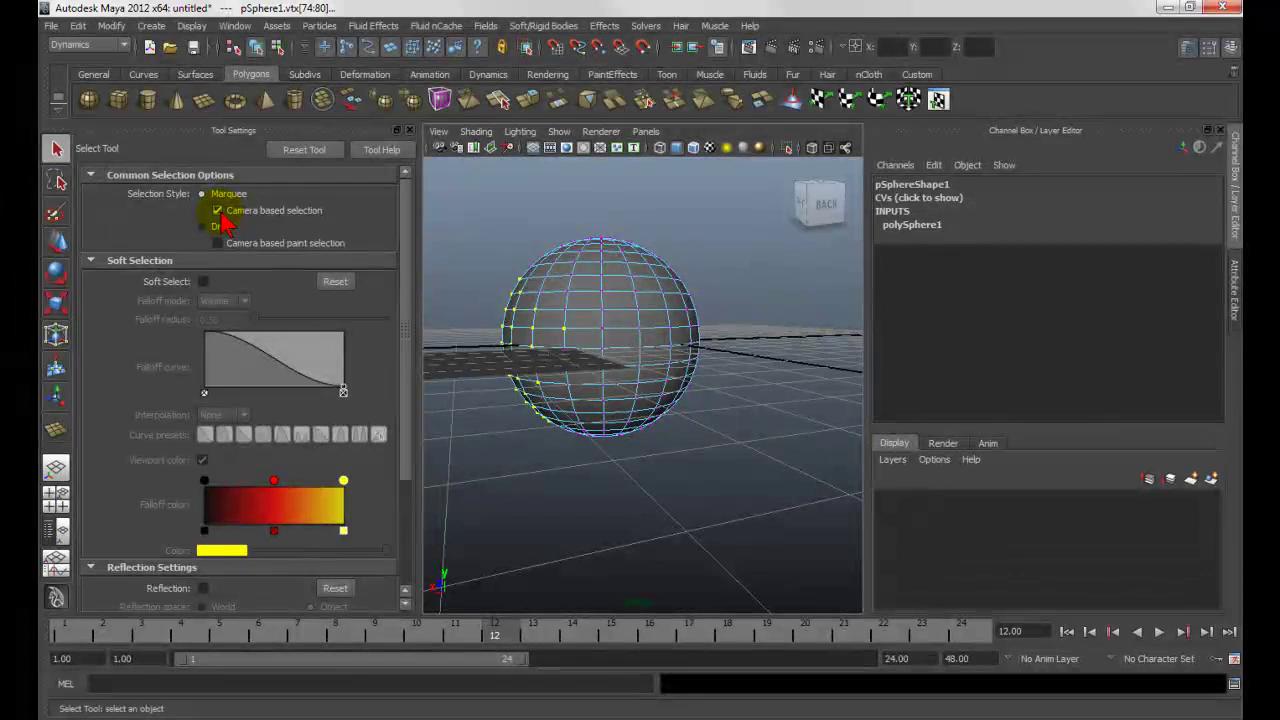
{"action": "left_click_drag", "start_coordinate": [503, 337], "coordinate": [808, 514], "text": "alt"}
{"action": "right_click_drag", "start_coordinate": [803, 504], "coordinate": [680, 467], "text": "alt"}
Marquee-select the sphere's lower vertices with camera based selection on, and repeat the selection with it turned off.
{"action": "left_click_drag", "start_coordinate": [638, 405], "coordinate": [745, 448]}
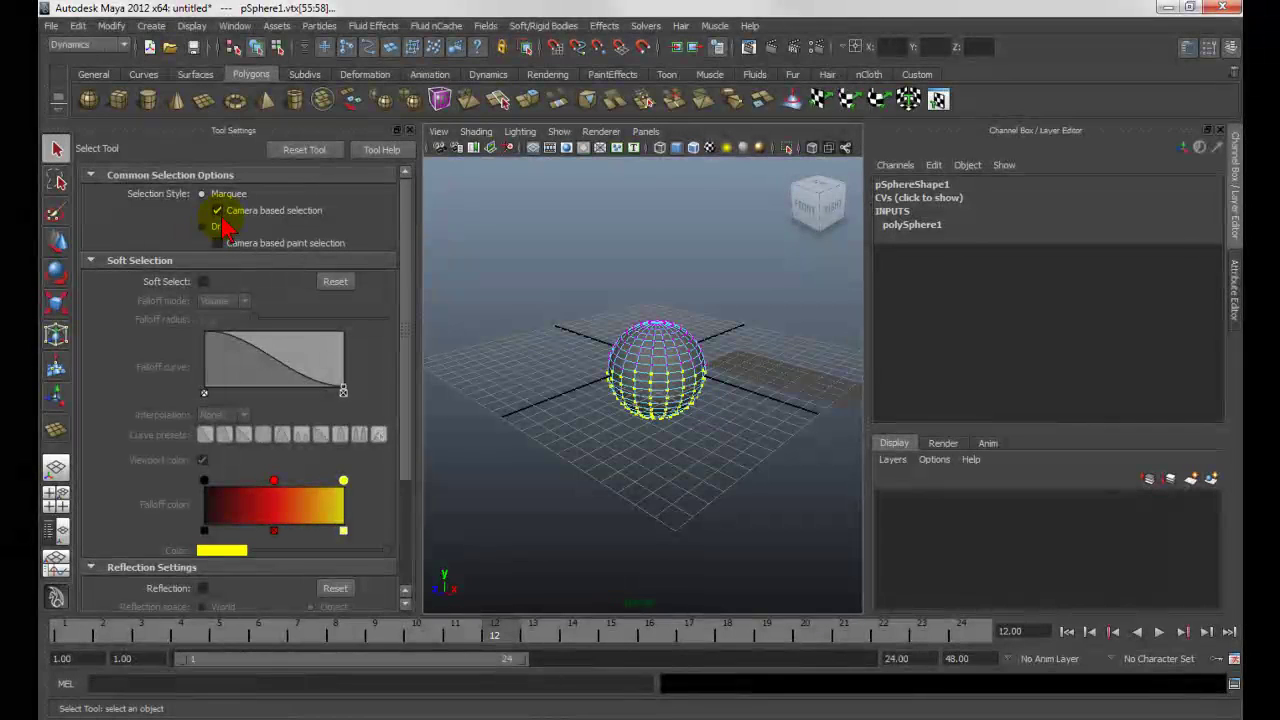
{"action": "left_click", "coordinate": [218, 211]}
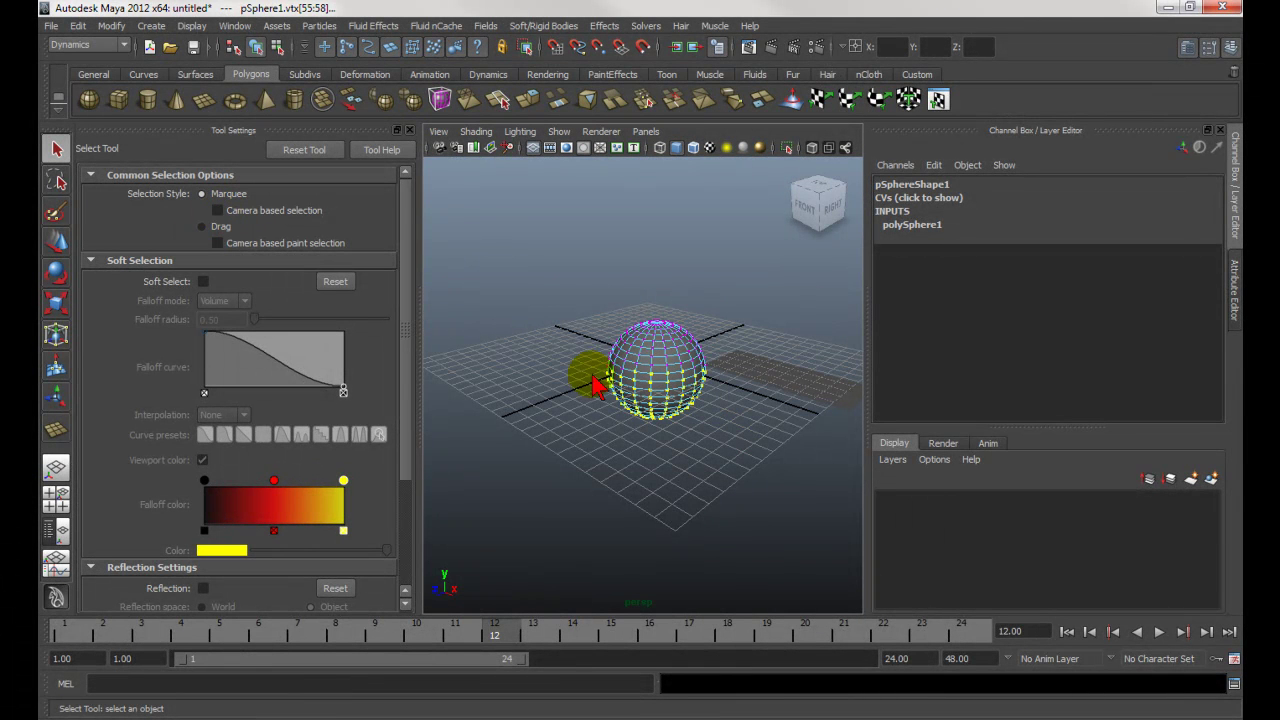
{"action": "left_click_drag", "start_coordinate": [697, 428], "coordinate": [749, 400]}
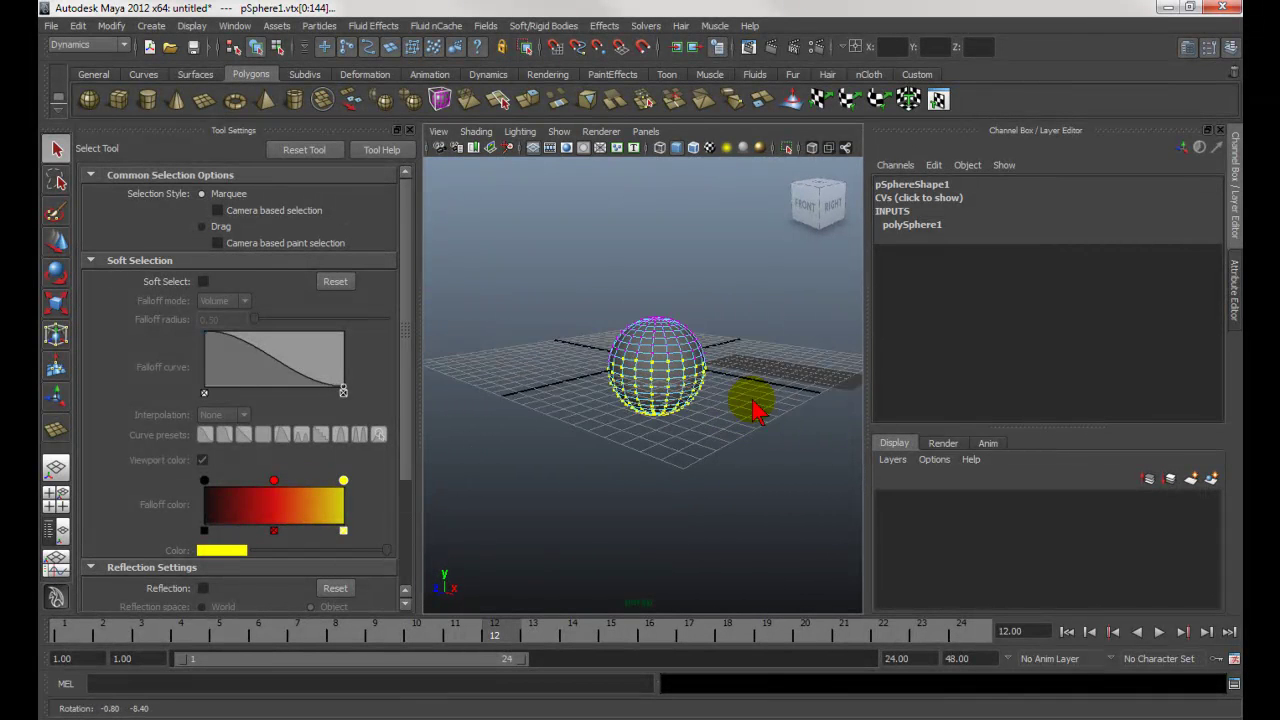
Change the selection style to Drag and paint-select a vertical band of vertices on the sphere.
{"action": "left_click", "coordinate": [205, 227]}
{"action": "mouse_move", "coordinate": [642, 298]}
{"action": "left_mouse_down"}
{"action": "mouse_move", "coordinate": [655, 412]}
{"action": "mouse_move", "coordinate": [670, 386]}
{"action": "left_mouse_up"}
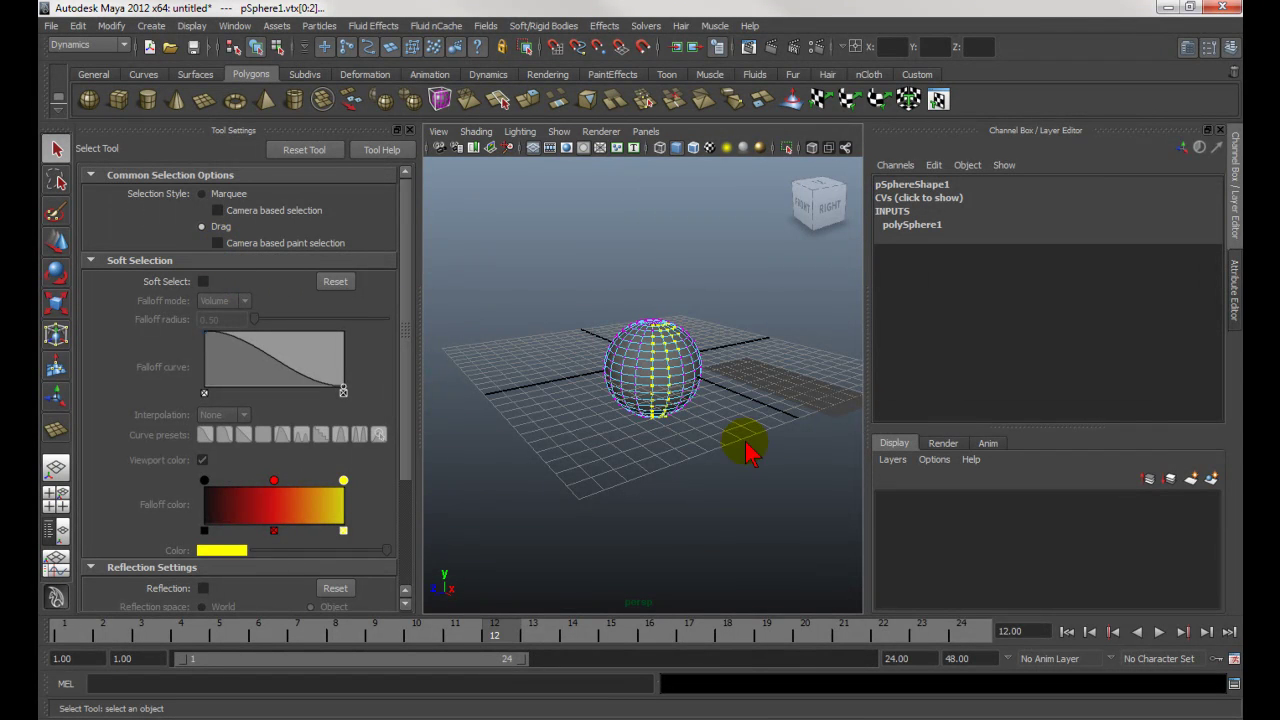
{"action": "left_click_drag", "start_coordinate": [745, 410], "coordinate": [856, 361], "text": "alt"}
Enable camera based paint selection and paint-select vertices on the sphere's visible side.
{"action": "left_click", "coordinate": [218, 244]}
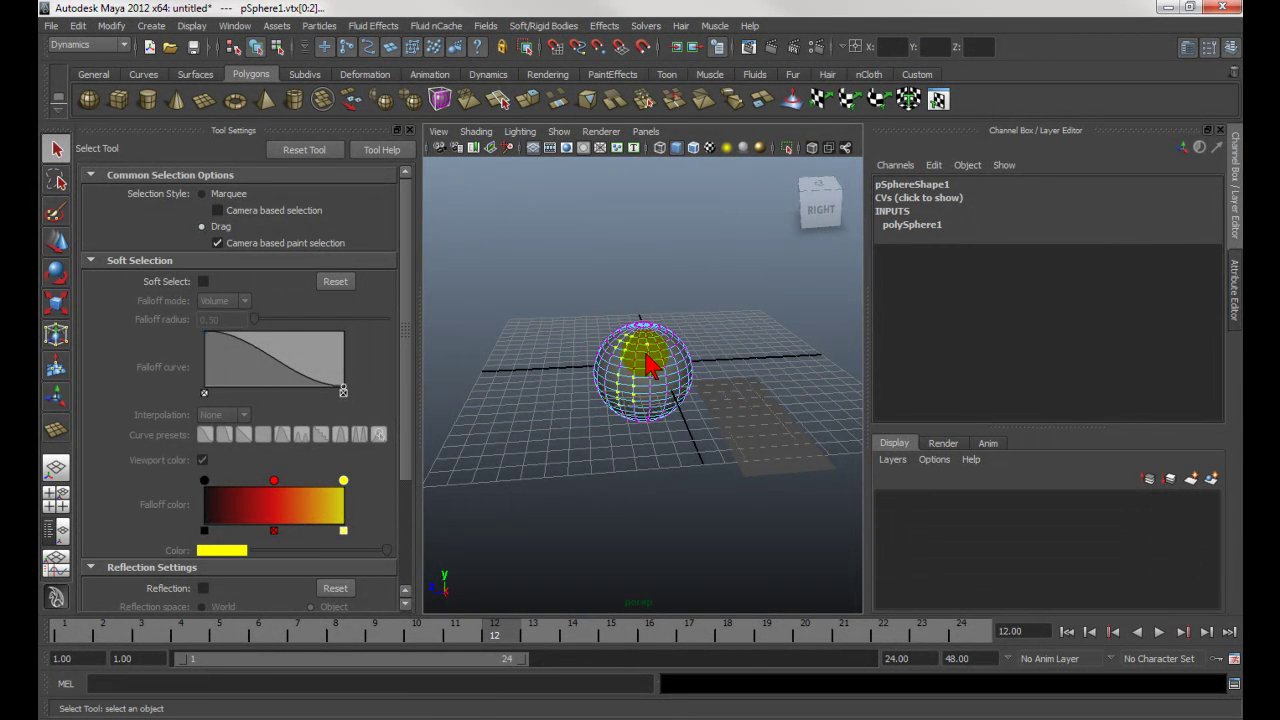
{"action": "left_click_drag", "start_coordinate": [650, 411], "coordinate": [667, 346]}
{"action": "mouse_move", "coordinate": [577, 354]}
{"action": "left_mouse_down", "text": "alt"}
{"action": "mouse_move", "coordinate": [764, 377]}
{"action": "mouse_move", "coordinate": [849, 347]}
{"action": "mouse_move", "coordinate": [676, 275]}
{"action": "mouse_move", "coordinate": [617, 355]}
{"action": "left_mouse_up", "text": "alt"}
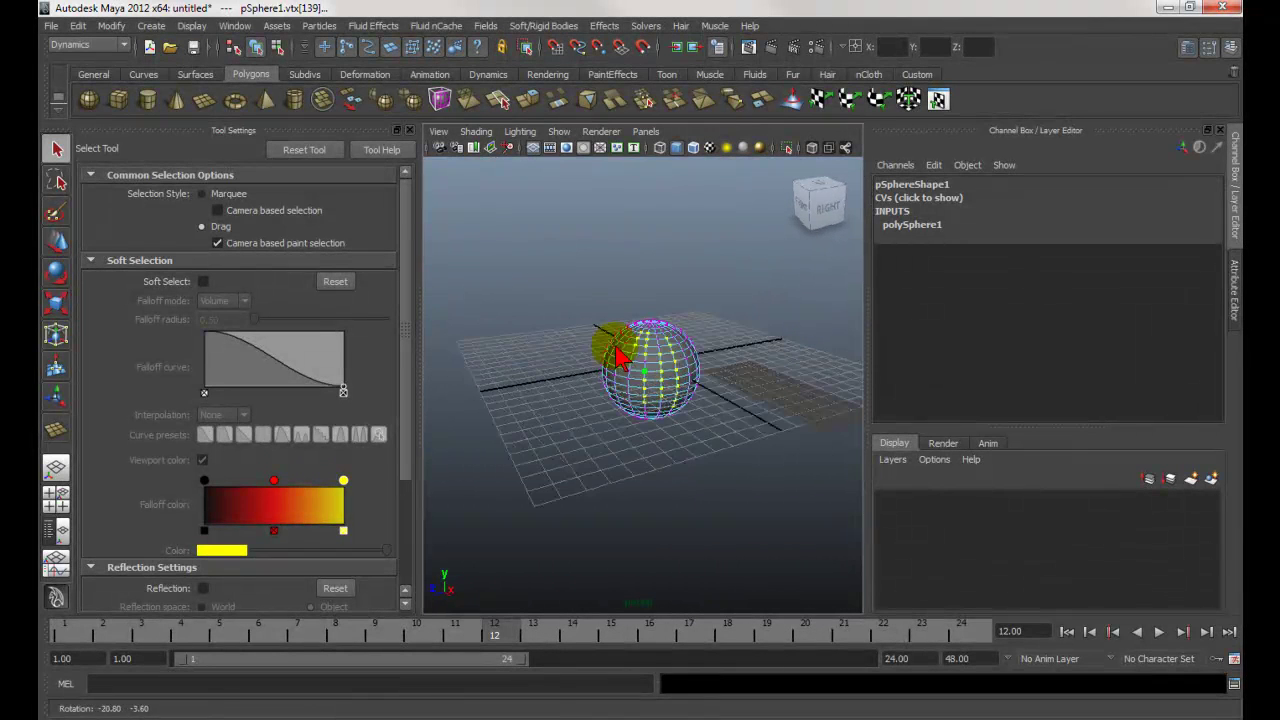
Turn on soft selection with a falloff radius of about 0.70 and clear the sphere's vertex selection.
{"action": "scroll", "coordinate": [654, 365], "scroll_direction": "up", "scroll_amount": 1}
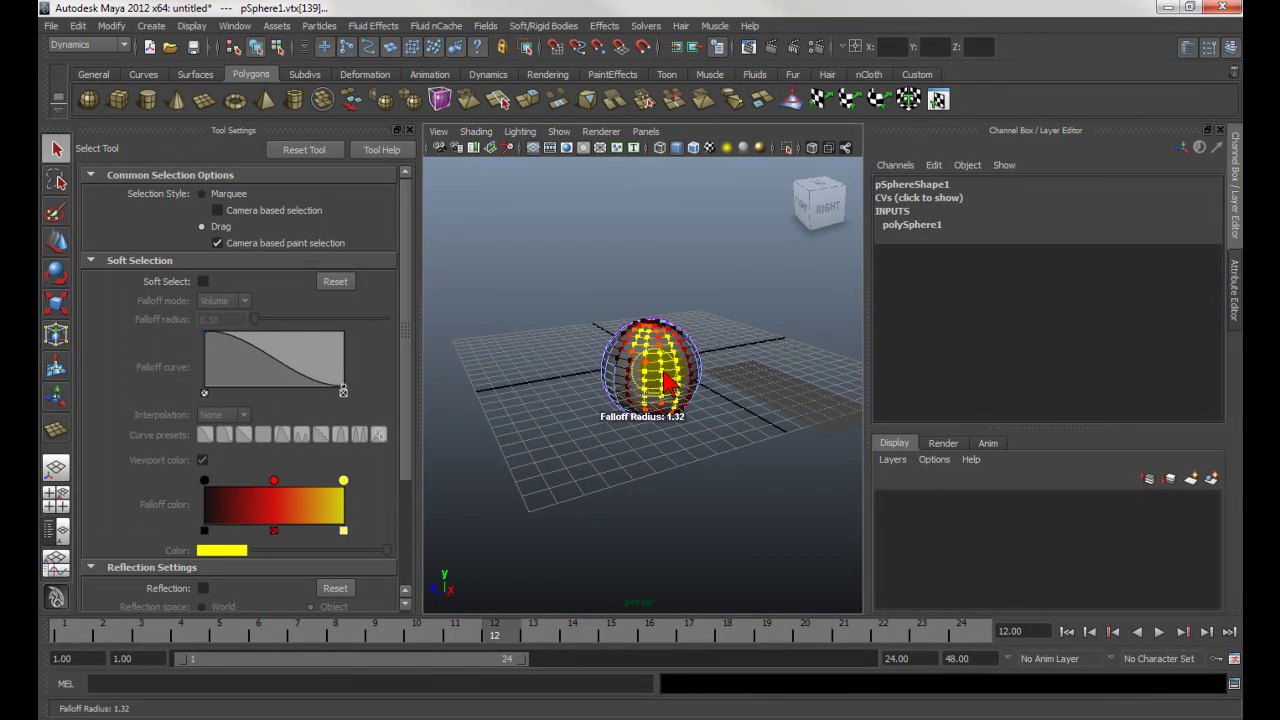
{"action": "left_click_drag", "start_coordinate": [665, 383], "coordinate": [657, 388]}
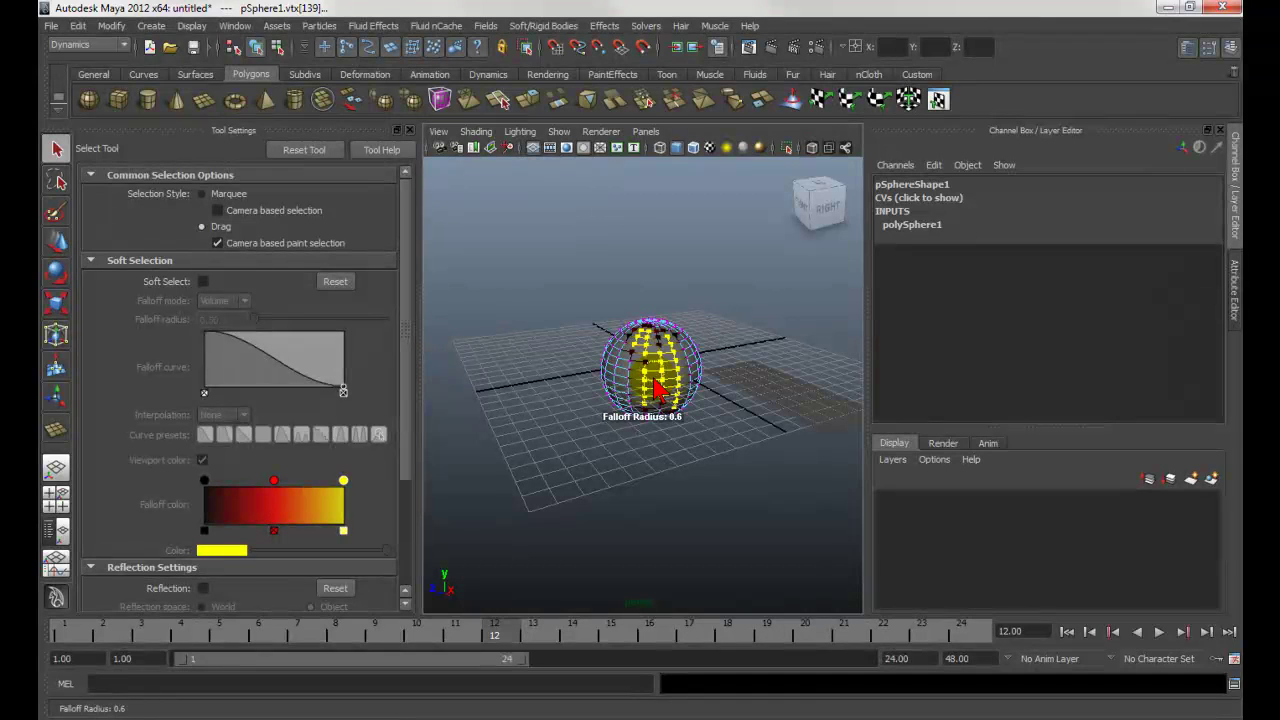
{"action": "left_click", "coordinate": [723, 363]}
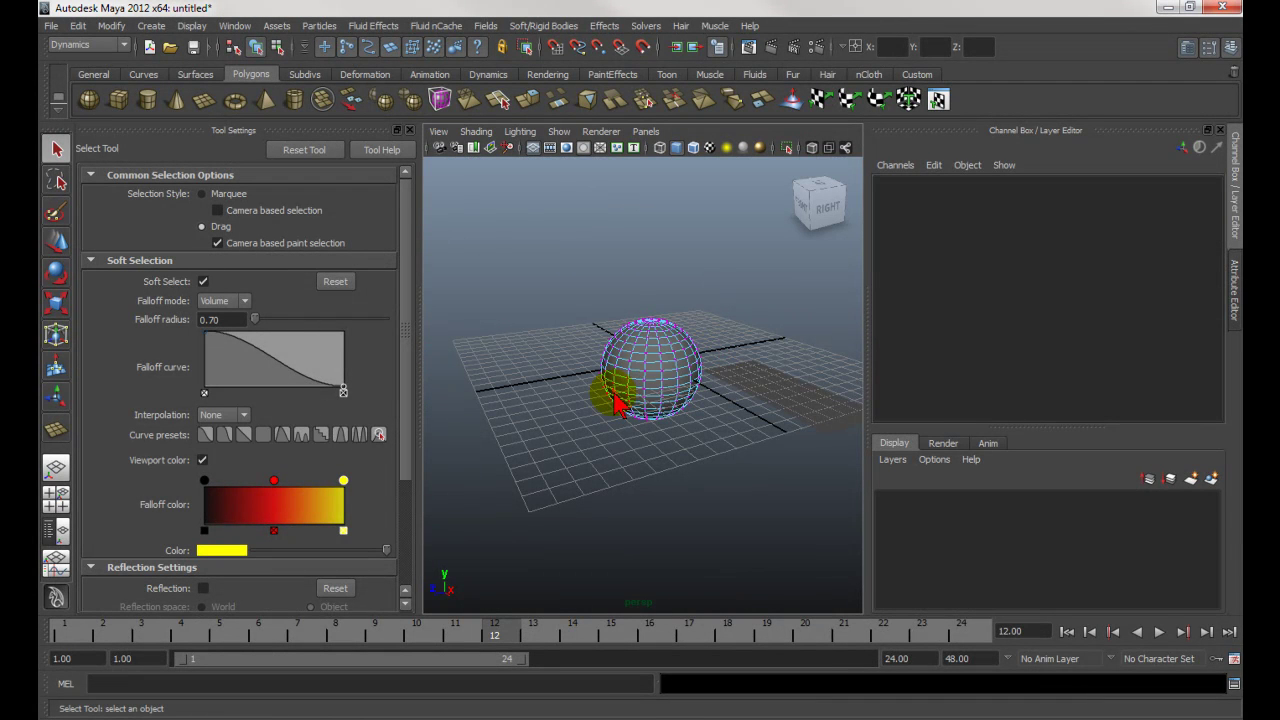
Paint-select a vertical band of the sphere's vertices with soft selection on, and repeat the selection with soft selection turned off.
{"action": "left_click_drag", "start_coordinate": [650, 330], "coordinate": [662, 420]}
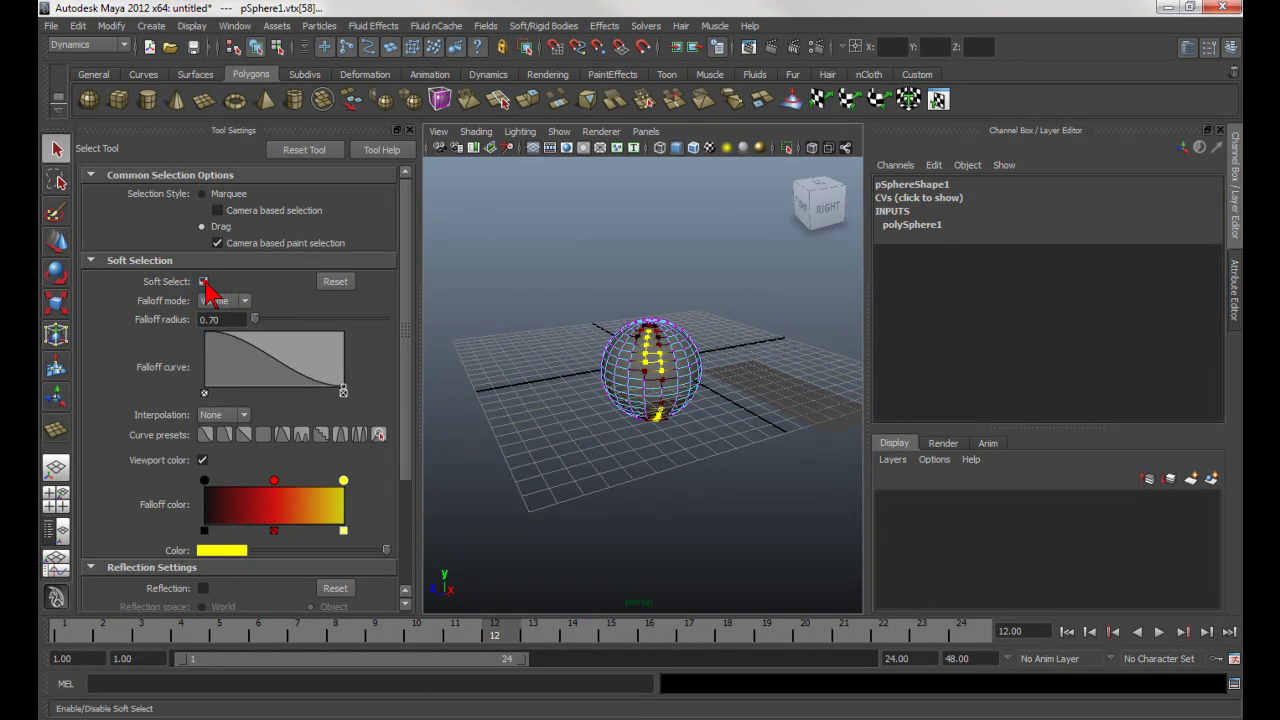
{"action": "left_click", "coordinate": [204, 282]}
{"action": "left_click_drag", "start_coordinate": [650, 362], "coordinate": [662, 423]}
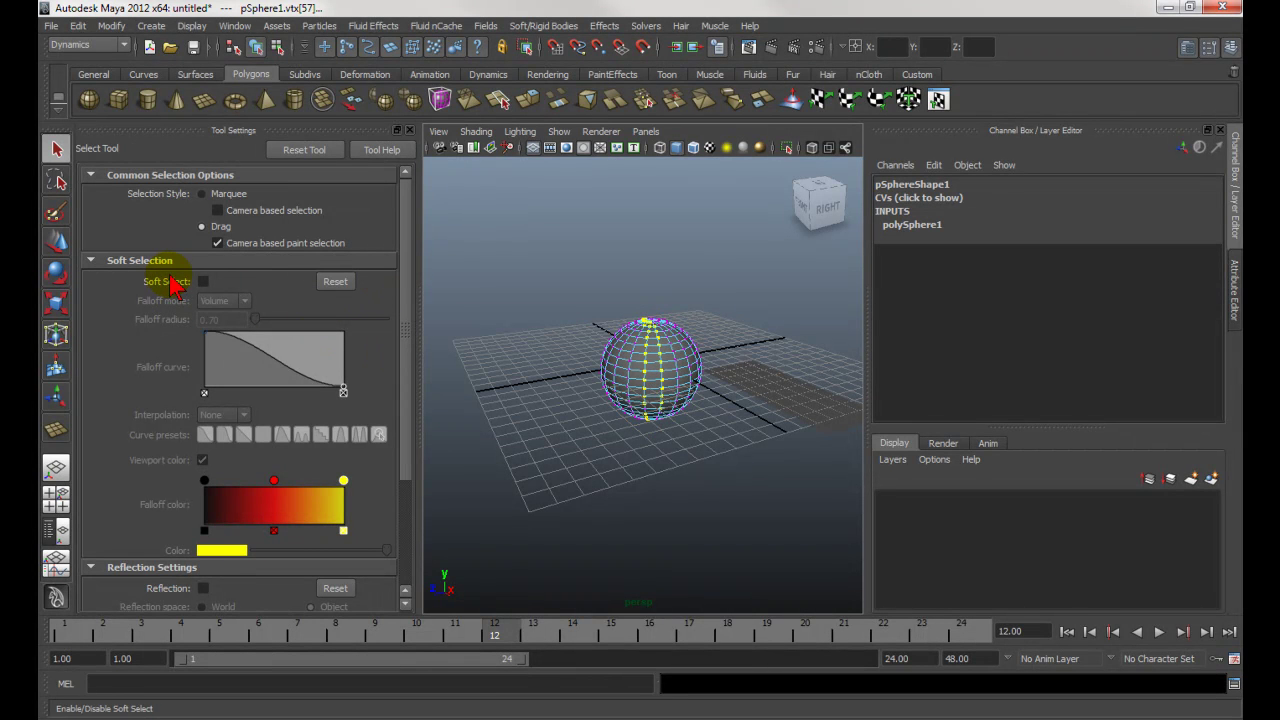
Turn on reflection along the object X axis, clear the selection and paint-select a vertical band of the sphere's vertices.
{"action": "left_click_drag", "start_coordinate": [408, 262], "coordinate": [434, 371]}
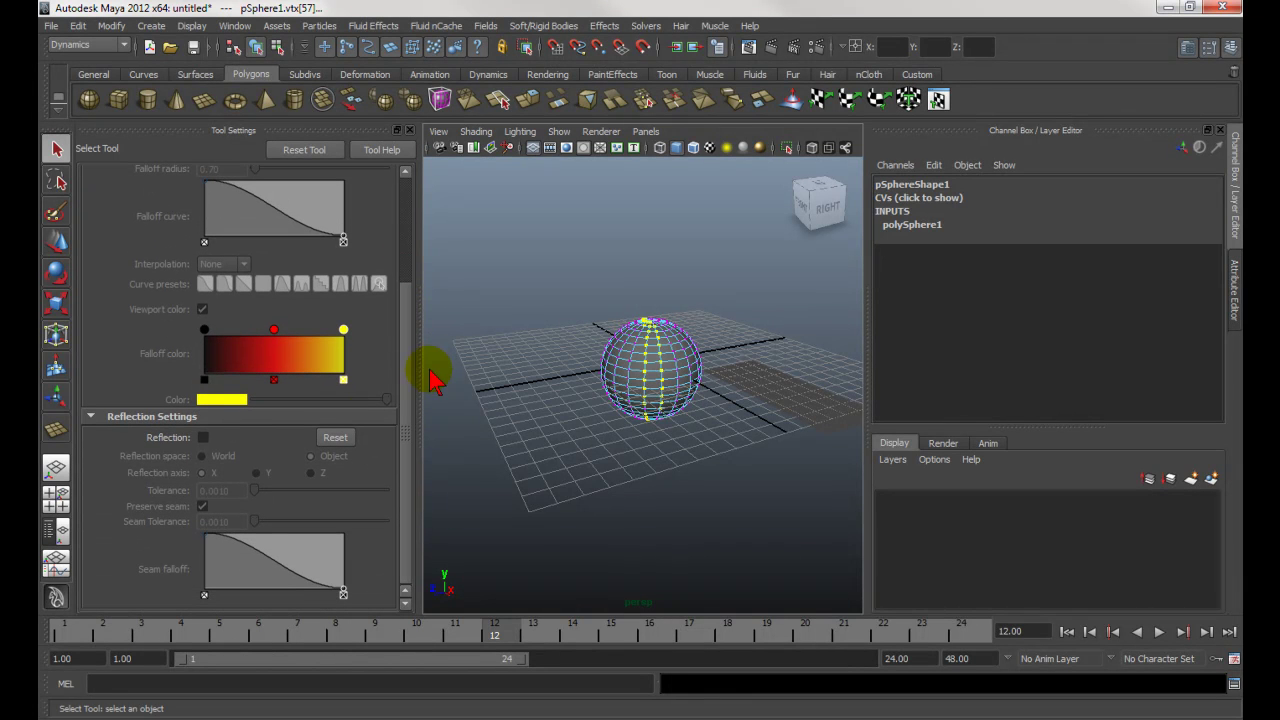
{"action": "left_click", "coordinate": [204, 439]}
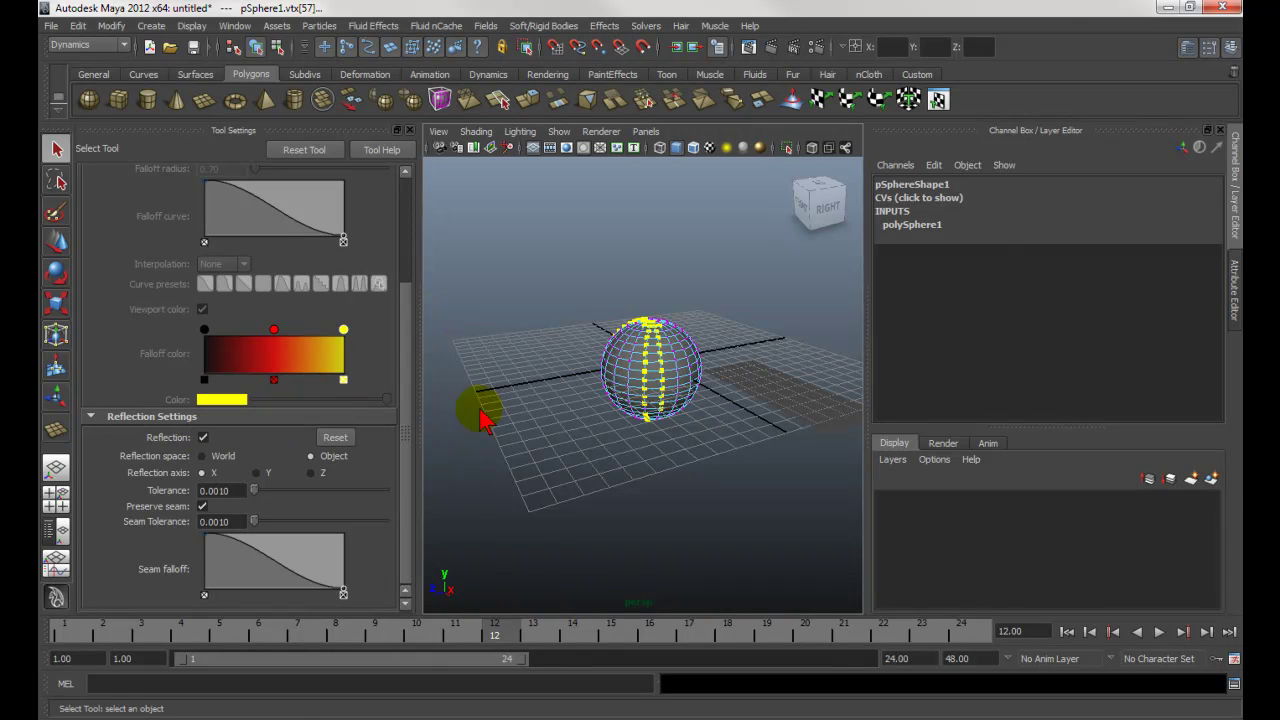
{"action": "left_click", "coordinate": [712, 345]}
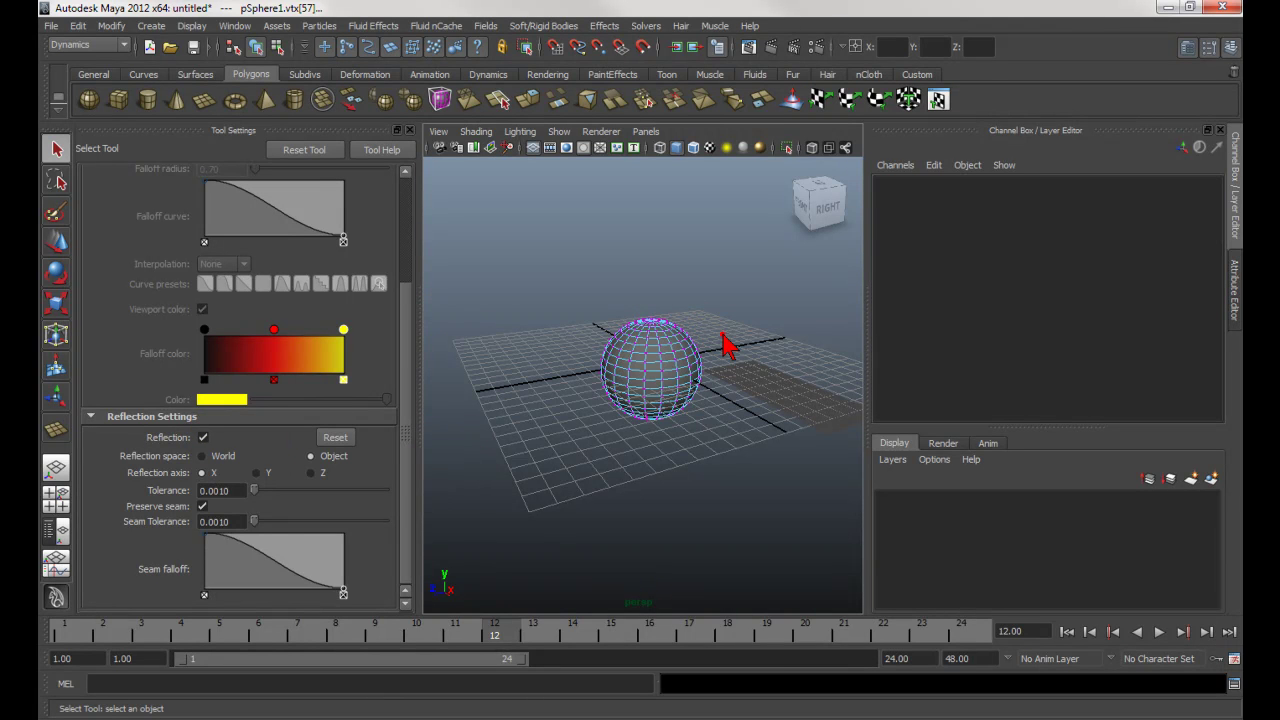
{"action": "left_click_drag", "start_coordinate": [653, 320], "coordinate": [666, 422]}
{"action": "left_click_drag", "start_coordinate": [557, 371], "coordinate": [665, 400], "text": "alt"}
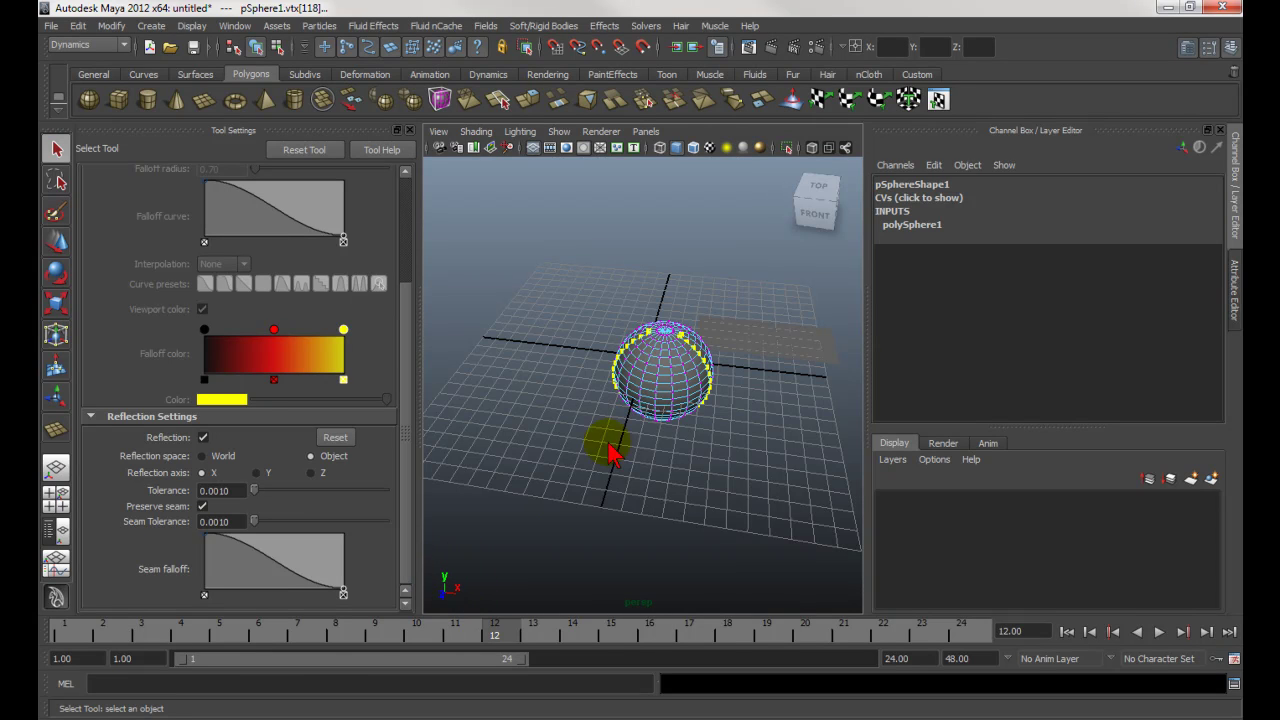
Paint-select another vertical band of vertices with reflection on, reset the reflection settings and turn reflection off.
{"action": "left_click_drag", "start_coordinate": [661, 342], "coordinate": [655, 422]}
{"action": "left_click_drag", "start_coordinate": [675, 341], "coordinate": [691, 412]}
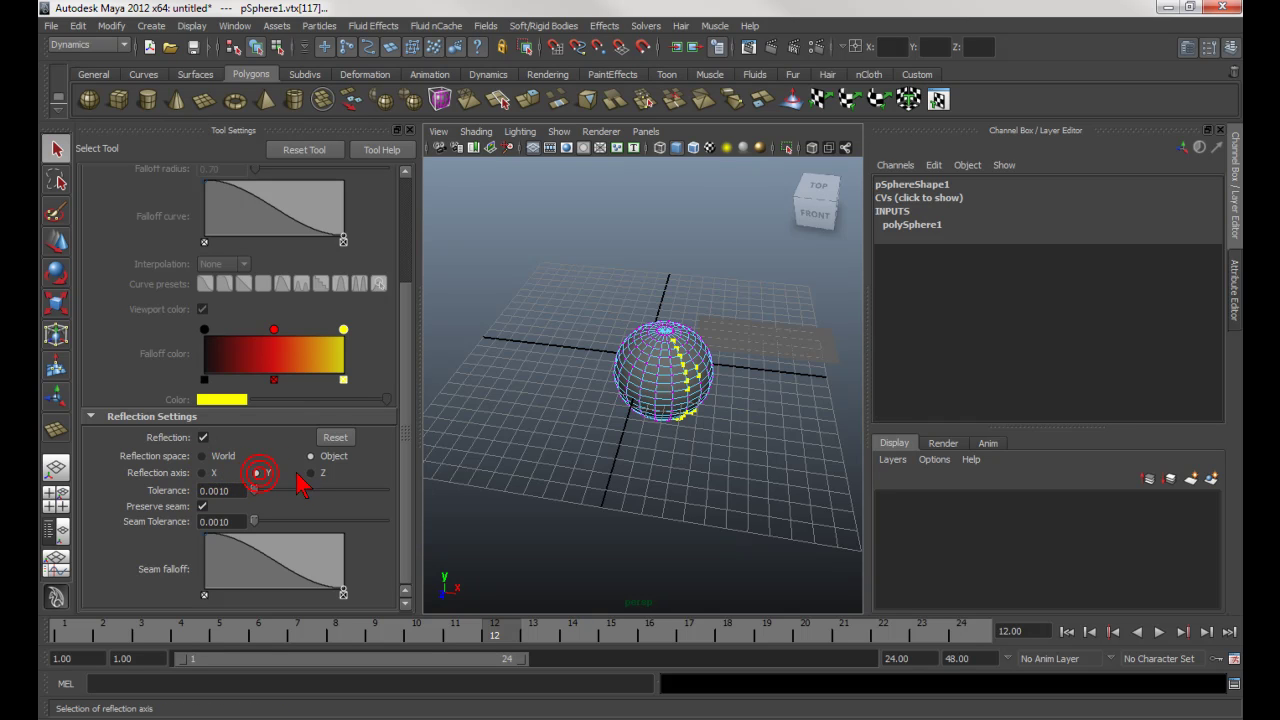
{"action": "left_click", "coordinate": [335, 437]}
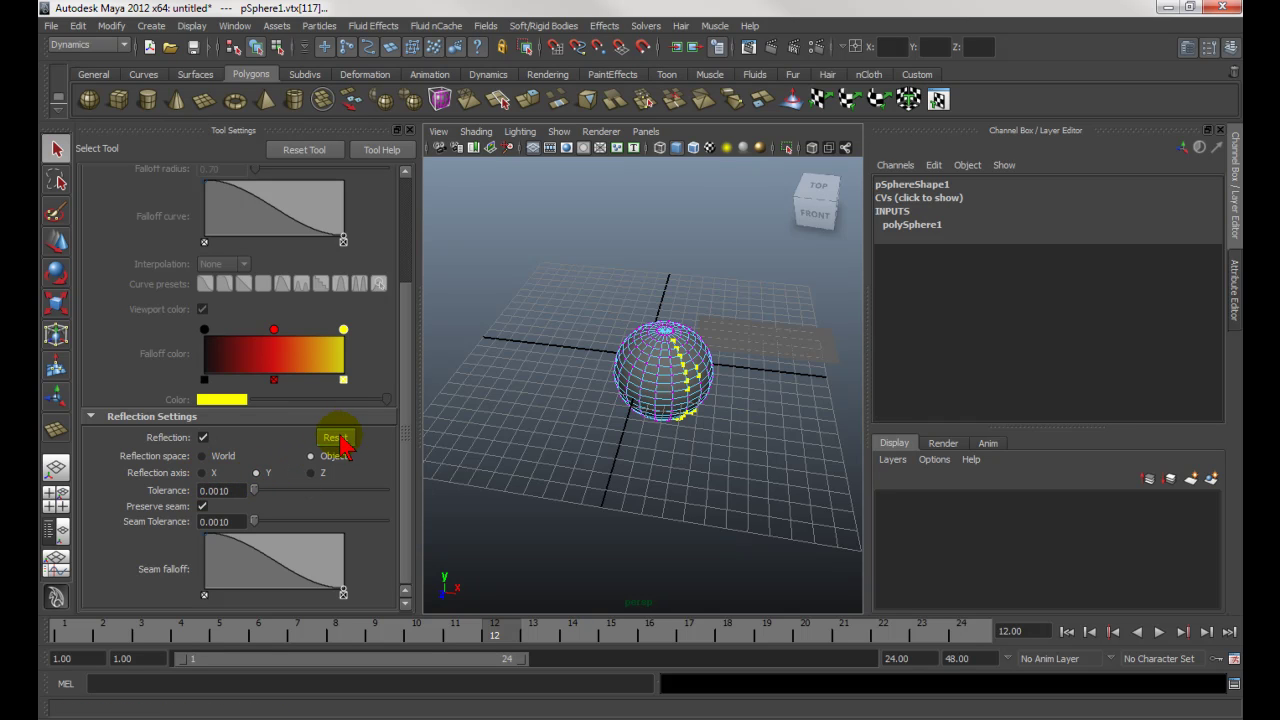
{"action": "left_click", "coordinate": [204, 438]}
{"action": "left_click_drag", "start_coordinate": [406, 394], "coordinate": [428, 277]}
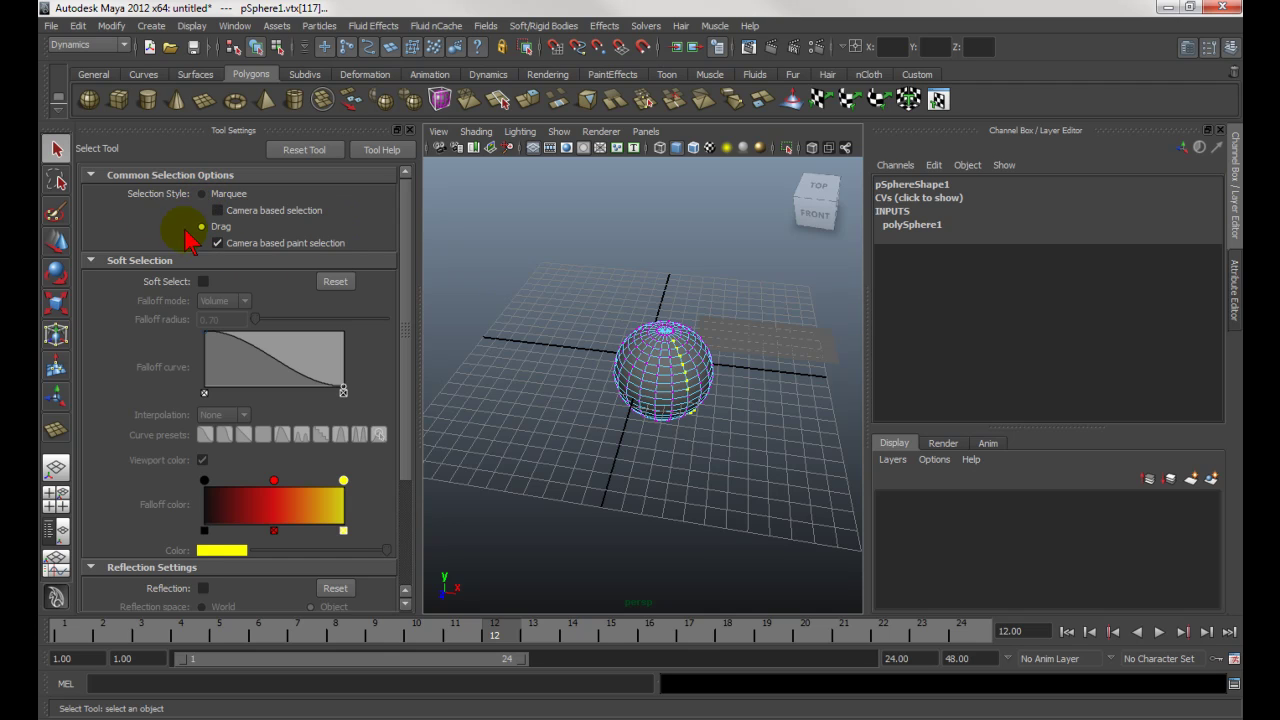
Encircle the sphere with the Lasso Tool to select its vertices, review the lasso options and close the tool settings.
{"action": "left_click", "coordinate": [57, 151]}
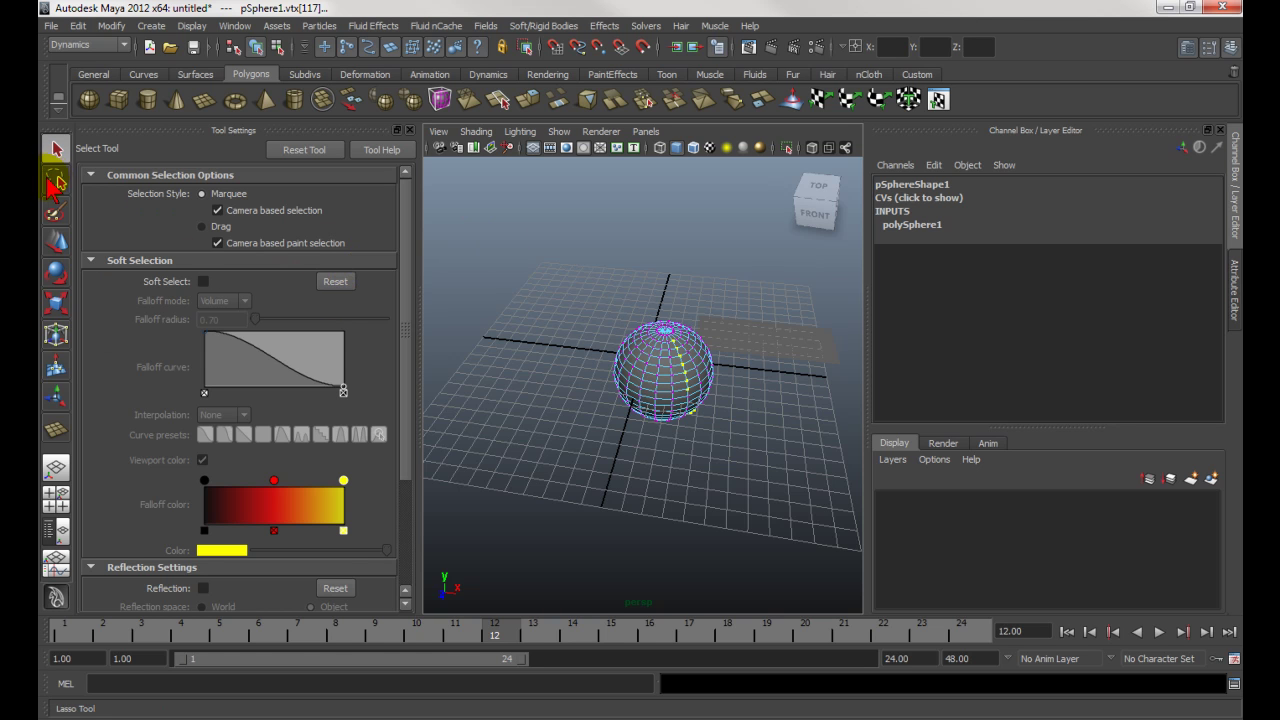
{"action": "left_click", "coordinate": [57, 184]}
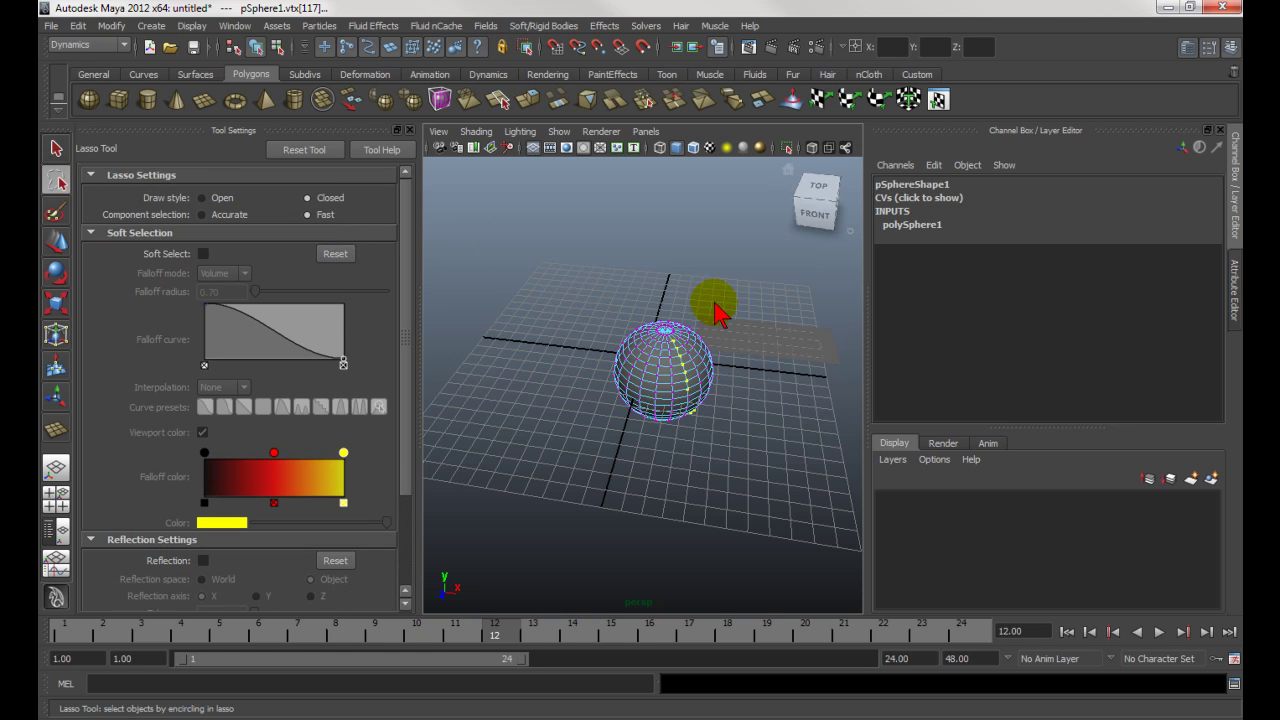
{"action": "mouse_move", "coordinate": [668, 303]}
{"action": "left_mouse_down"}
{"action": "mouse_move", "coordinate": [572, 352]}
{"action": "mouse_move", "coordinate": [684, 362]}
{"action": "mouse_move", "coordinate": [694, 294]}
{"action": "mouse_move", "coordinate": [716, 371]}
{"action": "mouse_move", "coordinate": [643, 337]}
{"action": "mouse_move", "coordinate": [586, 349]}
{"action": "left_mouse_up"}
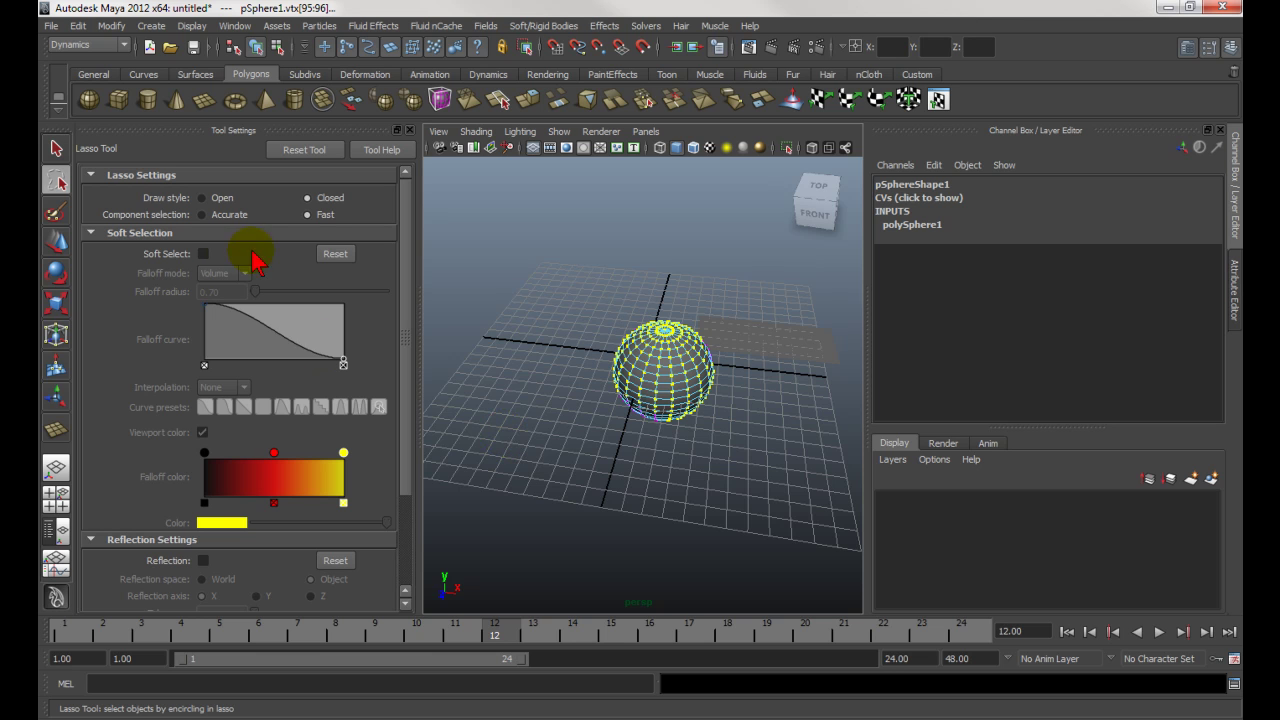
{"action": "scroll", "coordinate": [415, 345], "scroll_direction": "down", "scroll_amount": 3}
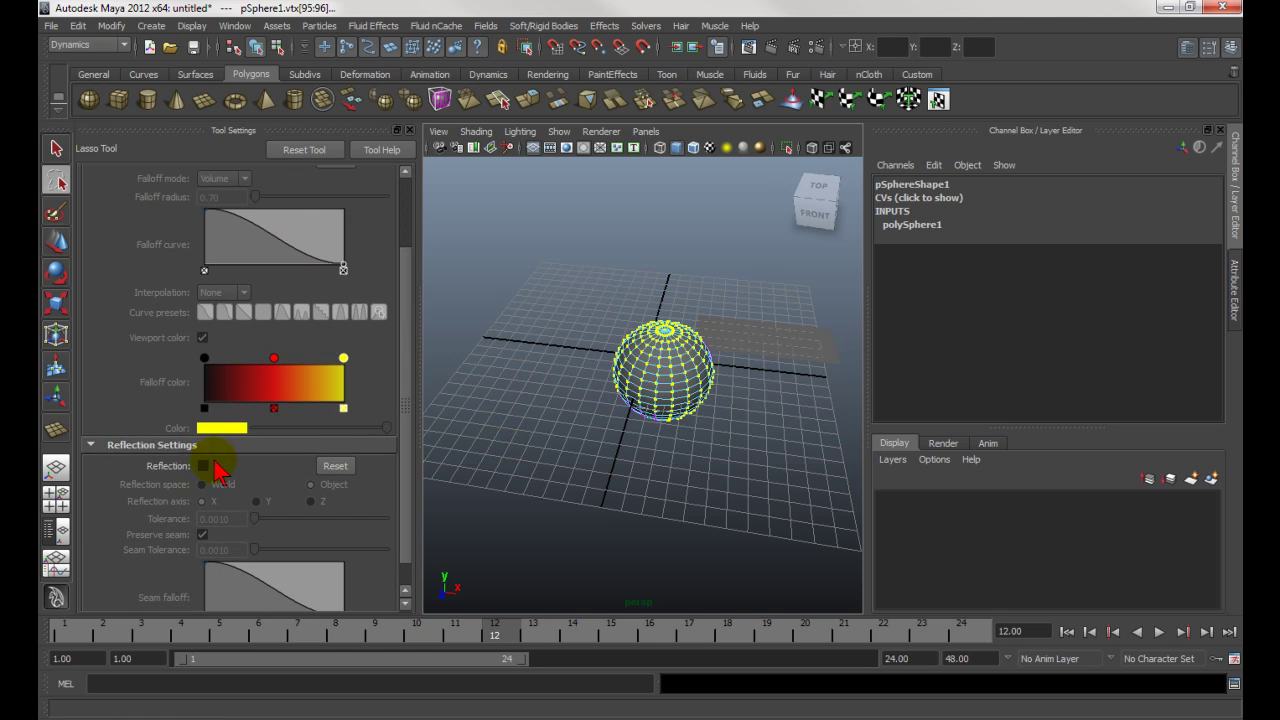
{"action": "scroll", "coordinate": [403, 323], "scroll_direction": "up", "scroll_amount": 1}
{"action": "scroll", "coordinate": [405, 333], "scroll_direction": "up", "scroll_amount": 3}
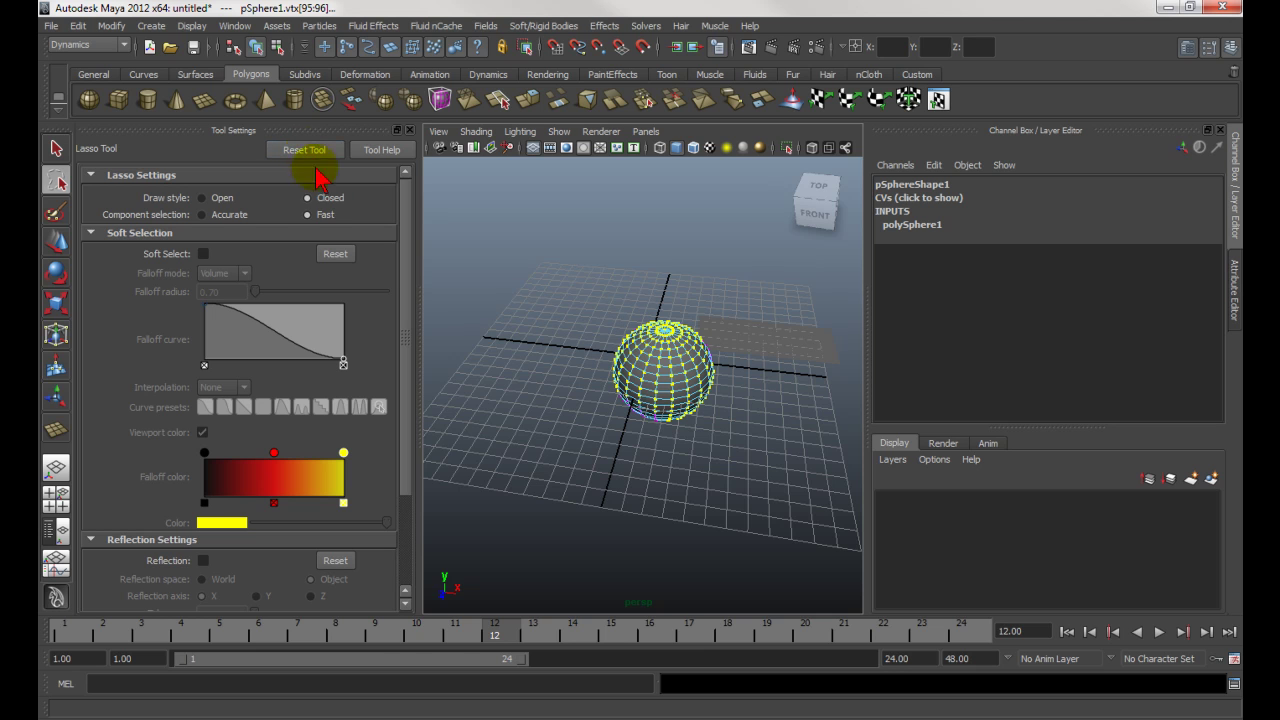
{"action": "left_click", "coordinate": [409, 131]}
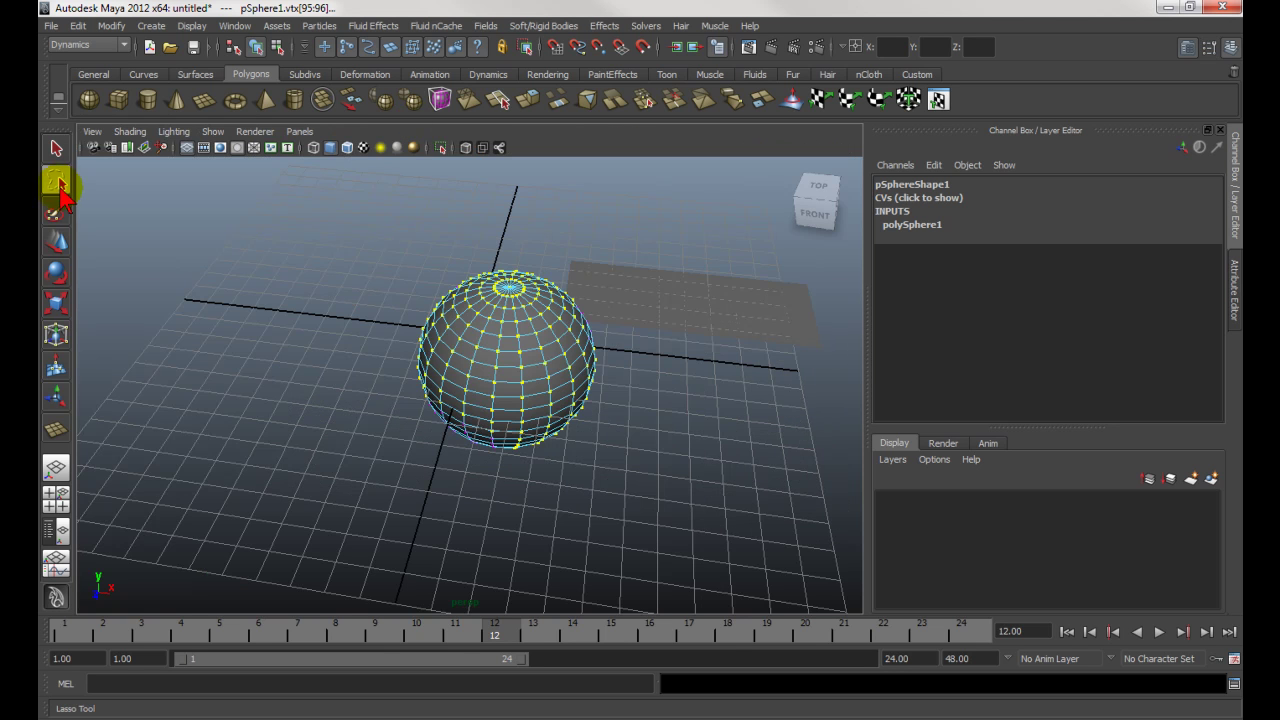
Open the Paint Selection Tool's settings, switch the sphere to face components and paint over its front faces.
{"action": "double_click", "coordinate": [56, 216]}
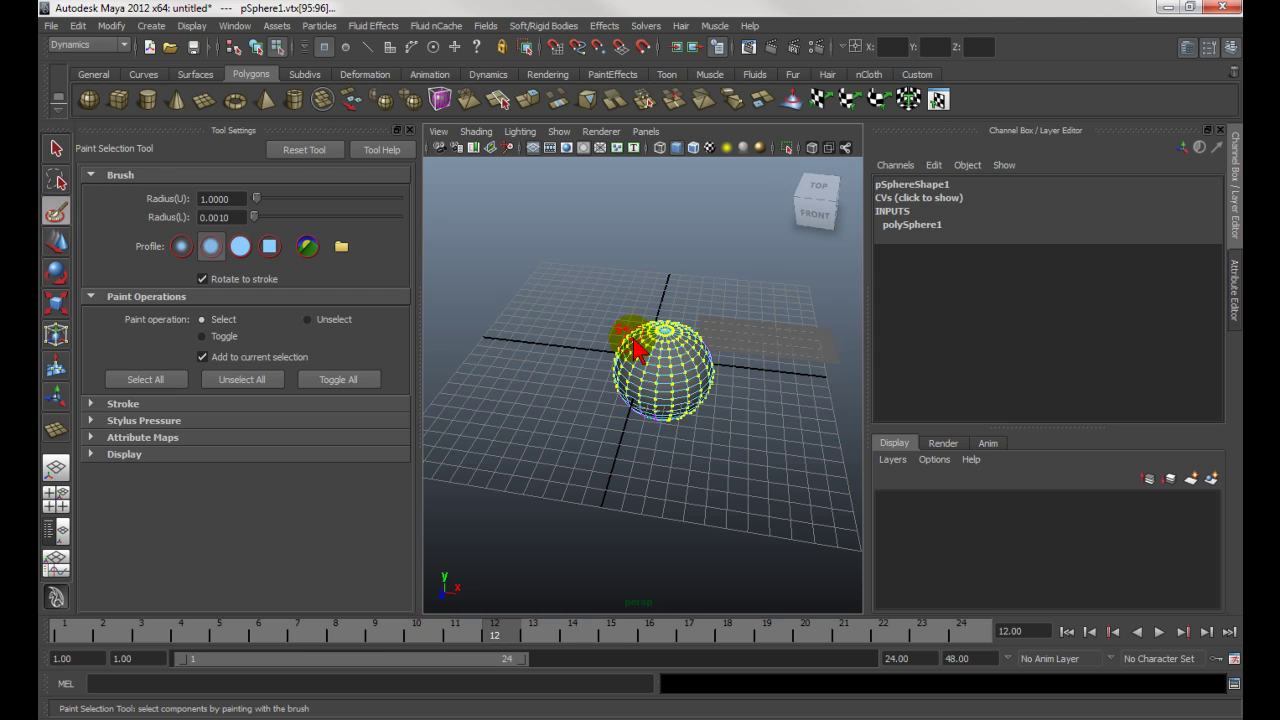
{"action": "right_click", "coordinate": [665, 360]}
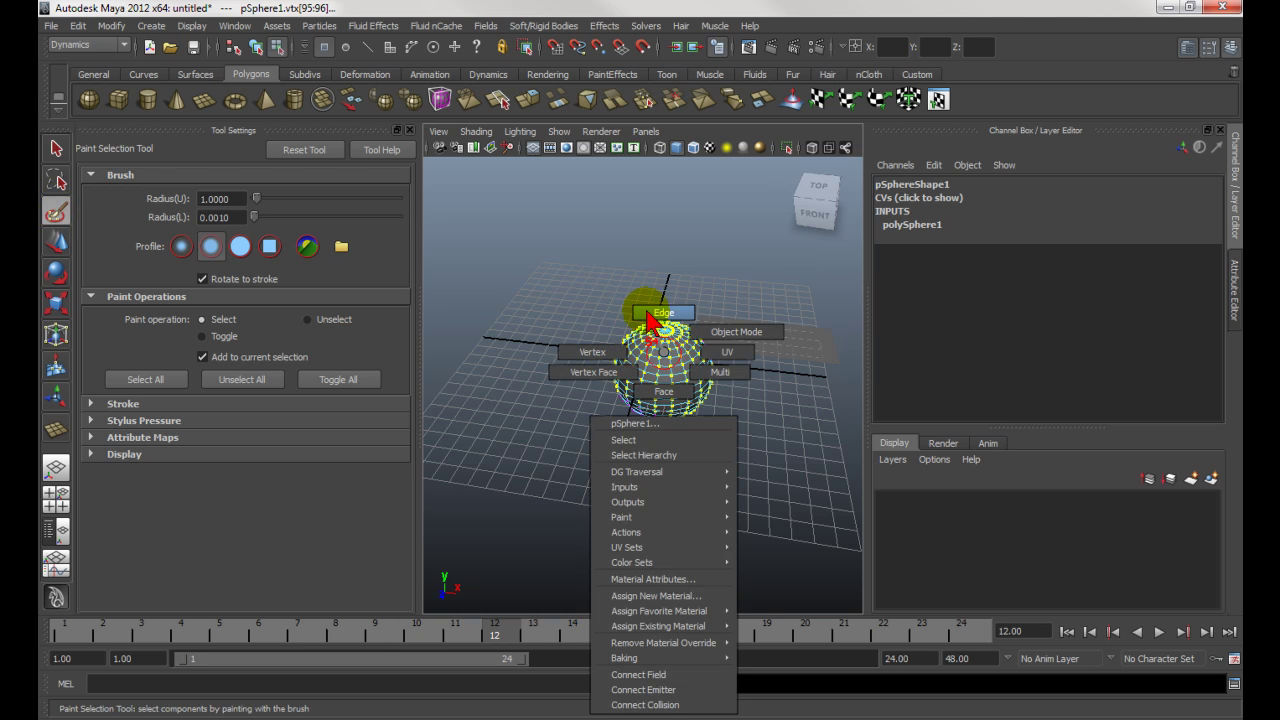
{"action": "right_click_drag", "start_coordinate": [612, 360], "coordinate": [650, 425]}
{"action": "mouse_move", "coordinate": [632, 428]}
{"action": "left_mouse_down"}
{"action": "mouse_move", "coordinate": [651, 345]}
{"action": "mouse_move", "coordinate": [663, 388]}
{"action": "mouse_move", "coordinate": [665, 370]}
{"action": "mouse_move", "coordinate": [655, 435]}
{"action": "mouse_move", "coordinate": [660, 363]}
{"action": "mouse_move", "coordinate": [676, 378]}
{"action": "mouse_move", "coordinate": [666, 402]}
{"action": "mouse_move", "coordinate": [664, 390]}
{"action": "left_mouse_up"}
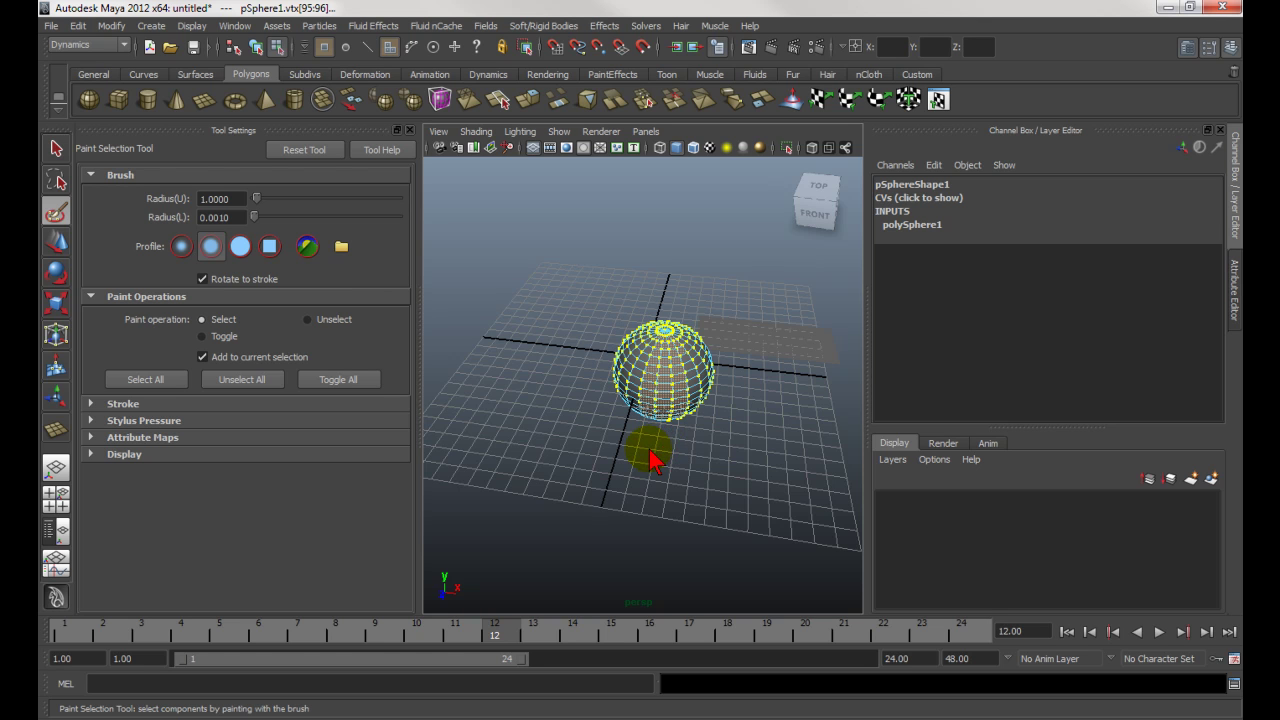
{"action": "mouse_move", "coordinate": [655, 447]}
{"action": "left_mouse_down"}
{"action": "mouse_move", "coordinate": [668, 362]}
{"action": "mouse_move", "coordinate": [670, 385]}
{"action": "mouse_move", "coordinate": [660, 380]}
{"action": "left_mouse_up"}
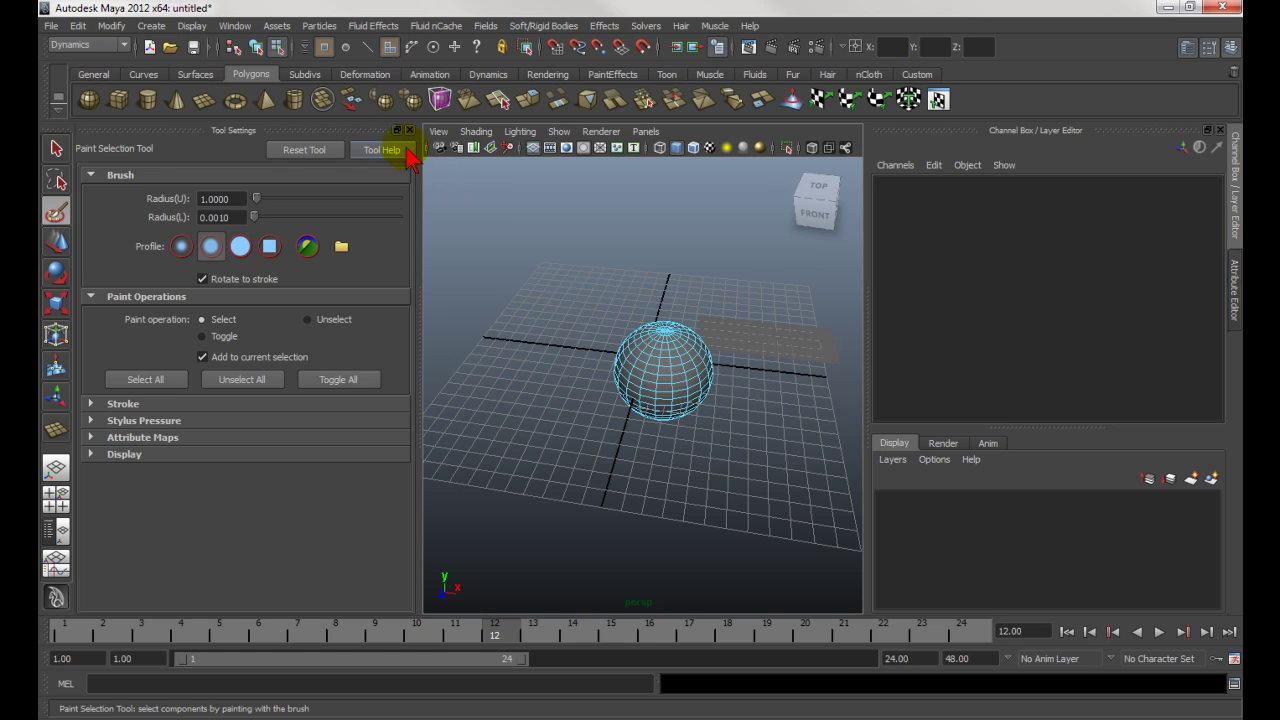
Exclude vertices from component selection and paint-select a vertical band of faces on the sphere's front.
{"action": "left_click", "coordinate": [324, 54]}
{"action": "mouse_move", "coordinate": [660, 345]}
{"action": "left_mouse_down"}
{"action": "mouse_move", "coordinate": [645, 335]}
{"action": "mouse_move", "coordinate": [667, 429]}
{"action": "mouse_move", "coordinate": [660, 354]}
{"action": "mouse_move", "coordinate": [680, 418]}
{"action": "mouse_move", "coordinate": [705, 370]}
{"action": "mouse_move", "coordinate": [632, 378]}
{"action": "mouse_move", "coordinate": [737, 386]}
{"action": "mouse_move", "coordinate": [686, 366]}
{"action": "left_mouse_up"}
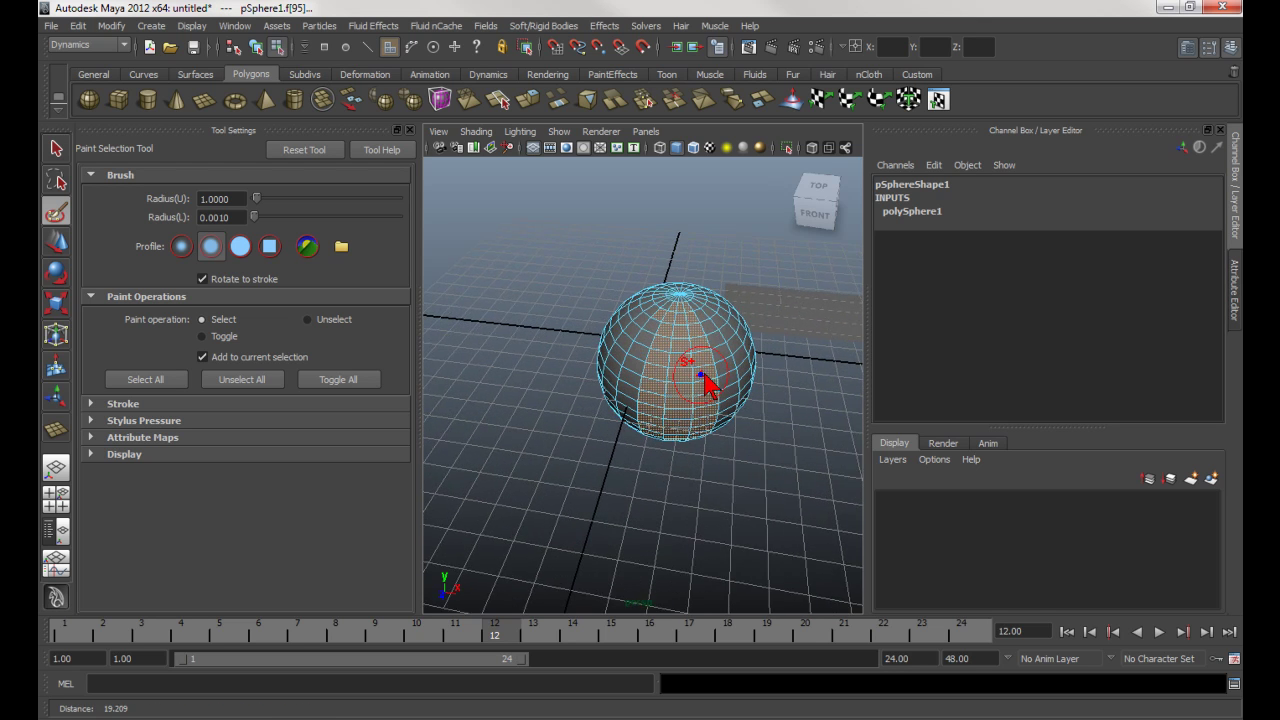
{"action": "right_click_drag", "start_coordinate": [686, 366], "coordinate": [740, 385], "text": "alt"}
{"action": "mouse_move", "coordinate": [737, 371]}
{"action": "left_mouse_down", "text": "alt"}
{"action": "mouse_move", "coordinate": [645, 420]}
{"action": "mouse_move", "coordinate": [651, 394]}
{"action": "left_mouse_up", "text": "alt"}
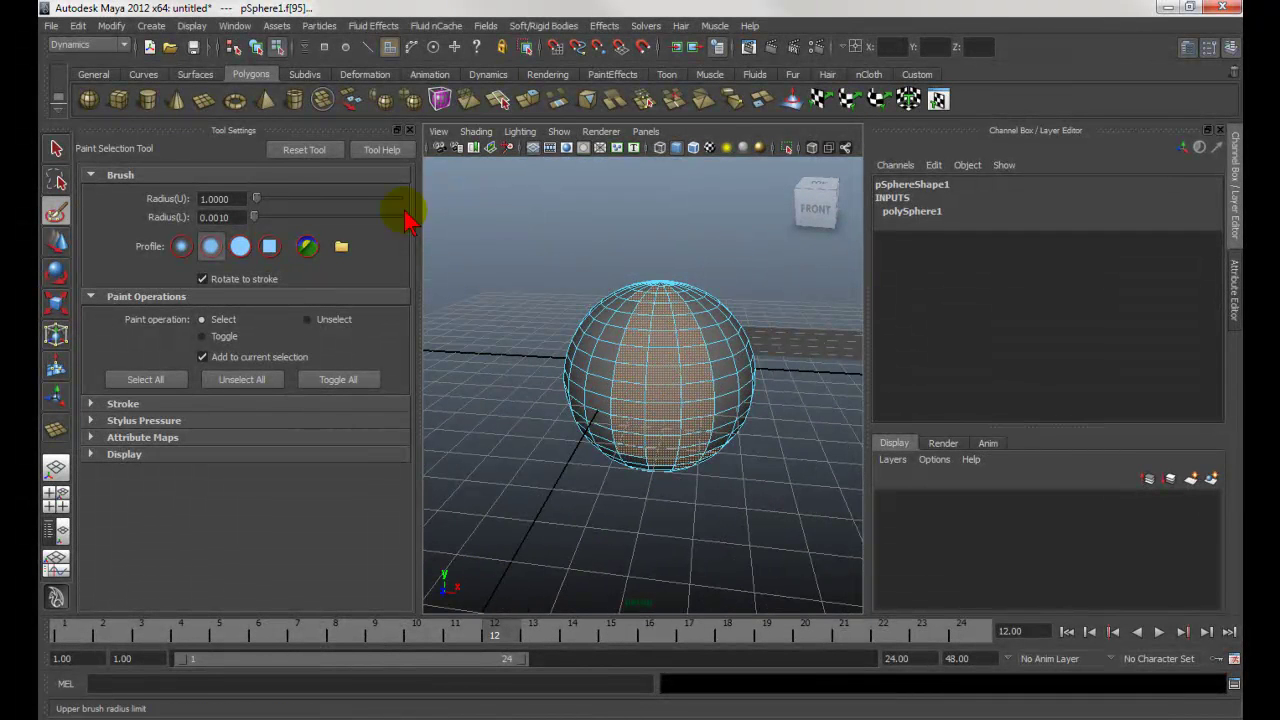
Set the paint operation to Unselect and paint over the sphere's selected faces to deselect them.
{"action": "left_click", "coordinate": [302, 149]}
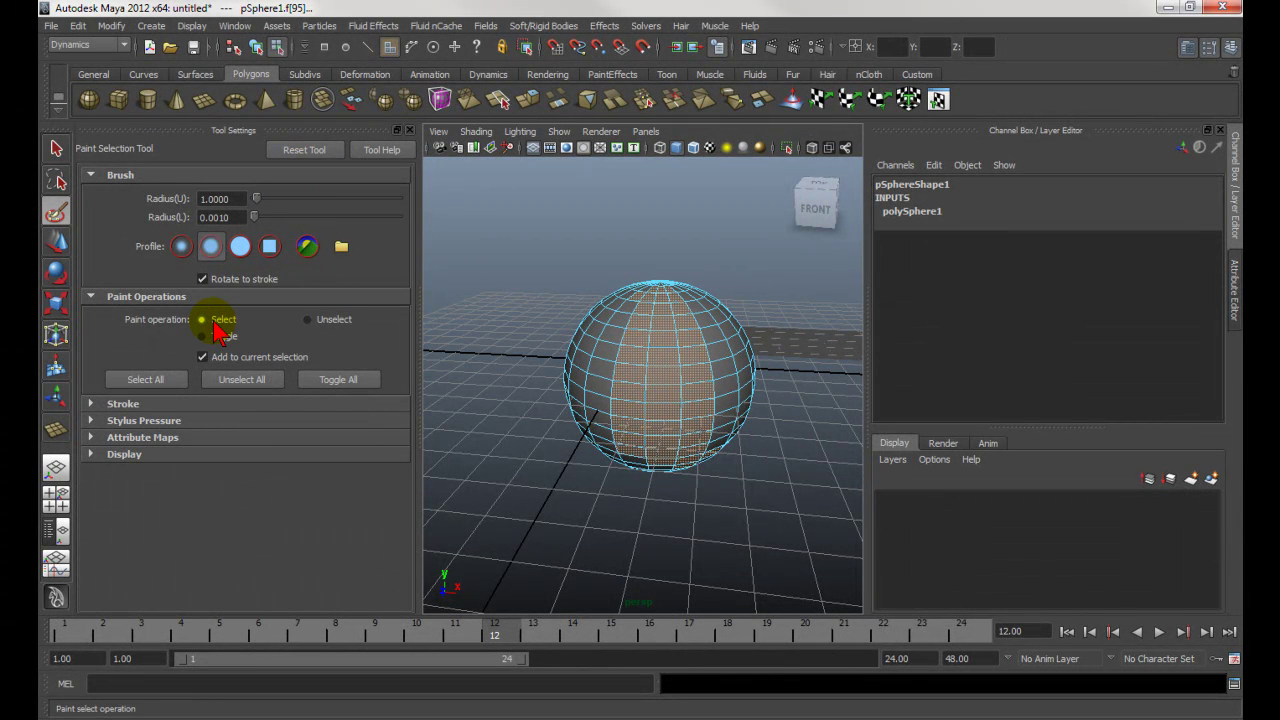
{"action": "left_click", "coordinate": [307, 320]}
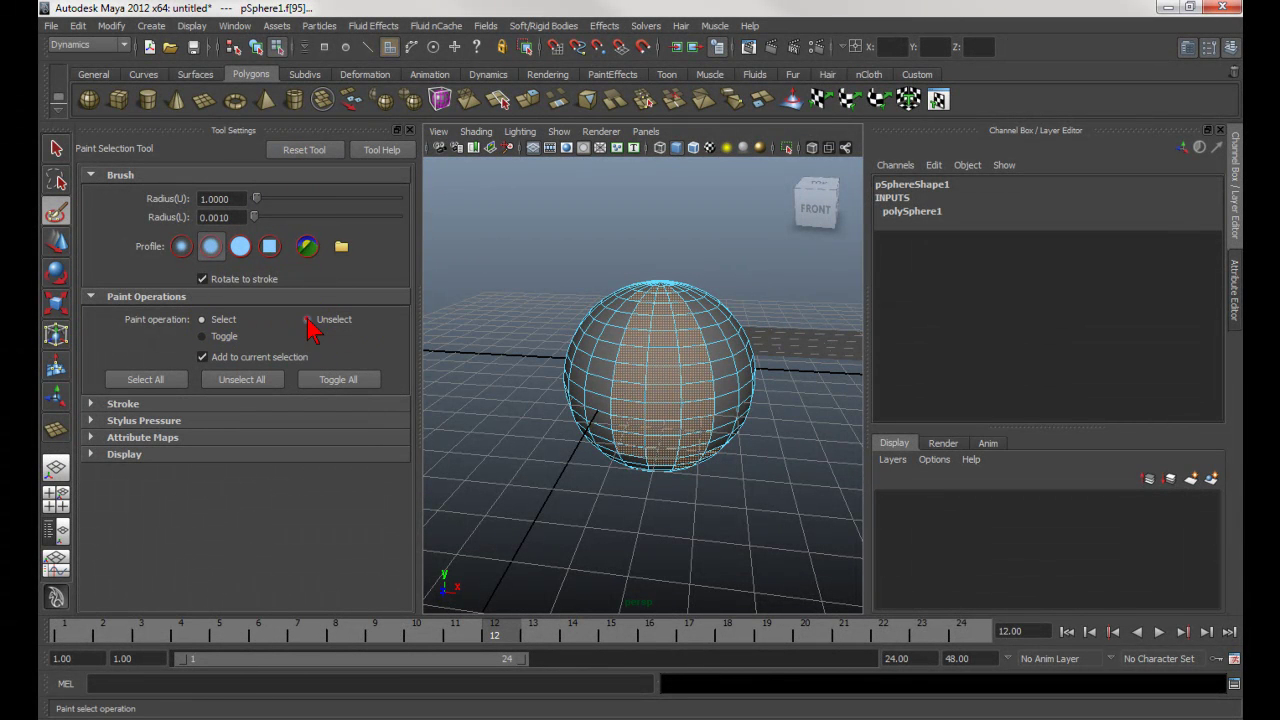
{"action": "mouse_move", "coordinate": [620, 430]}
{"action": "left_mouse_down"}
{"action": "mouse_move", "coordinate": [671, 323]}
{"action": "mouse_move", "coordinate": [648, 478]}
{"action": "mouse_move", "coordinate": [690, 360]}
{"action": "mouse_move", "coordinate": [688, 470]}
{"action": "mouse_move", "coordinate": [645, 290]}
{"action": "mouse_move", "coordinate": [668, 303]}
{"action": "mouse_move", "coordinate": [690, 430]}
{"action": "left_mouse_up"}
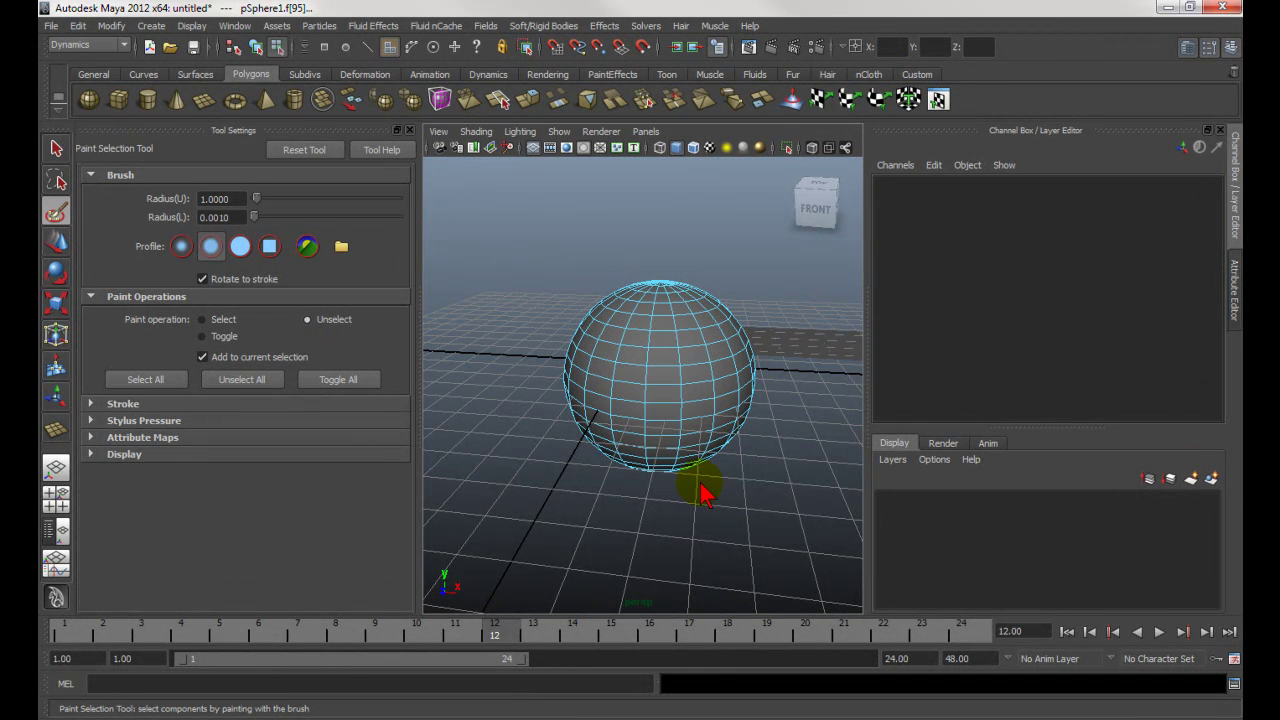
Paint a vertical band of faces with the Select operation, and paint over the sphere's front with the Toggle operation.
{"action": "left_click", "coordinate": [202, 320]}
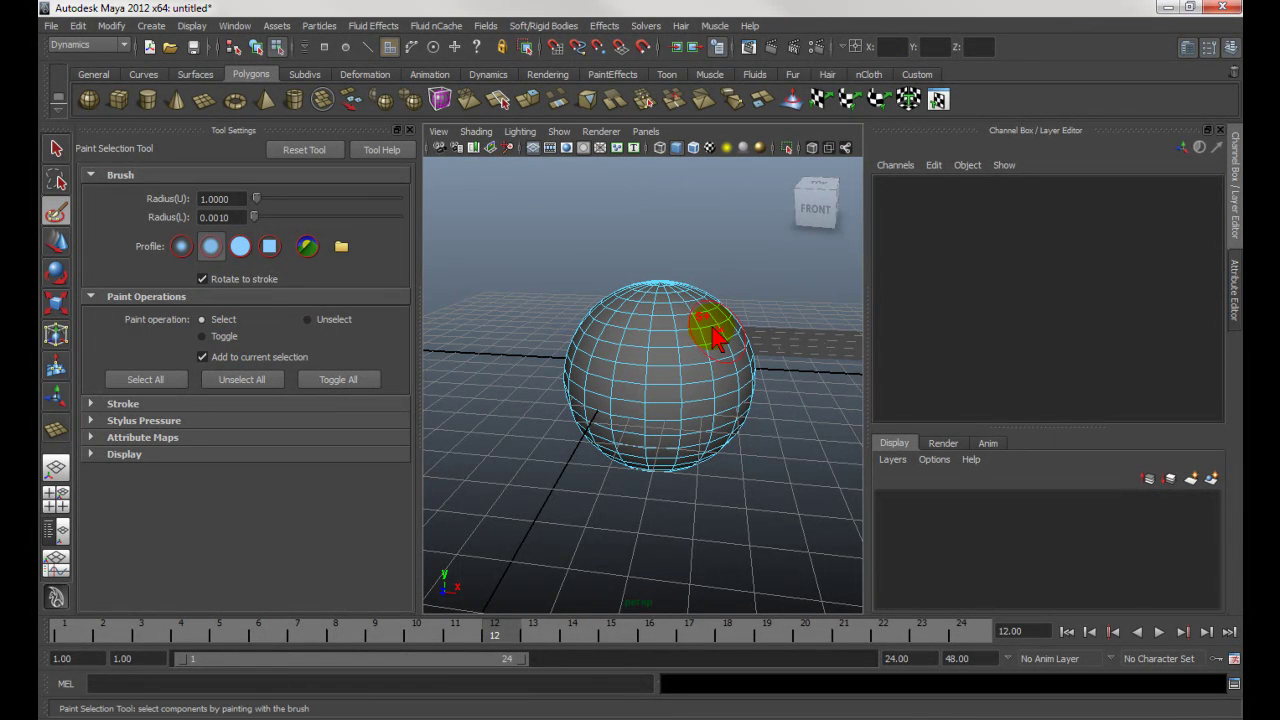
{"action": "mouse_move", "coordinate": [649, 306]}
{"action": "left_mouse_down"}
{"action": "mouse_move", "coordinate": [641, 415]}
{"action": "mouse_move", "coordinate": [663, 371]}
{"action": "mouse_move", "coordinate": [657, 434]}
{"action": "mouse_move", "coordinate": [677, 400]}
{"action": "mouse_move", "coordinate": [666, 300]}
{"action": "mouse_move", "coordinate": [672, 405]}
{"action": "left_mouse_up"}
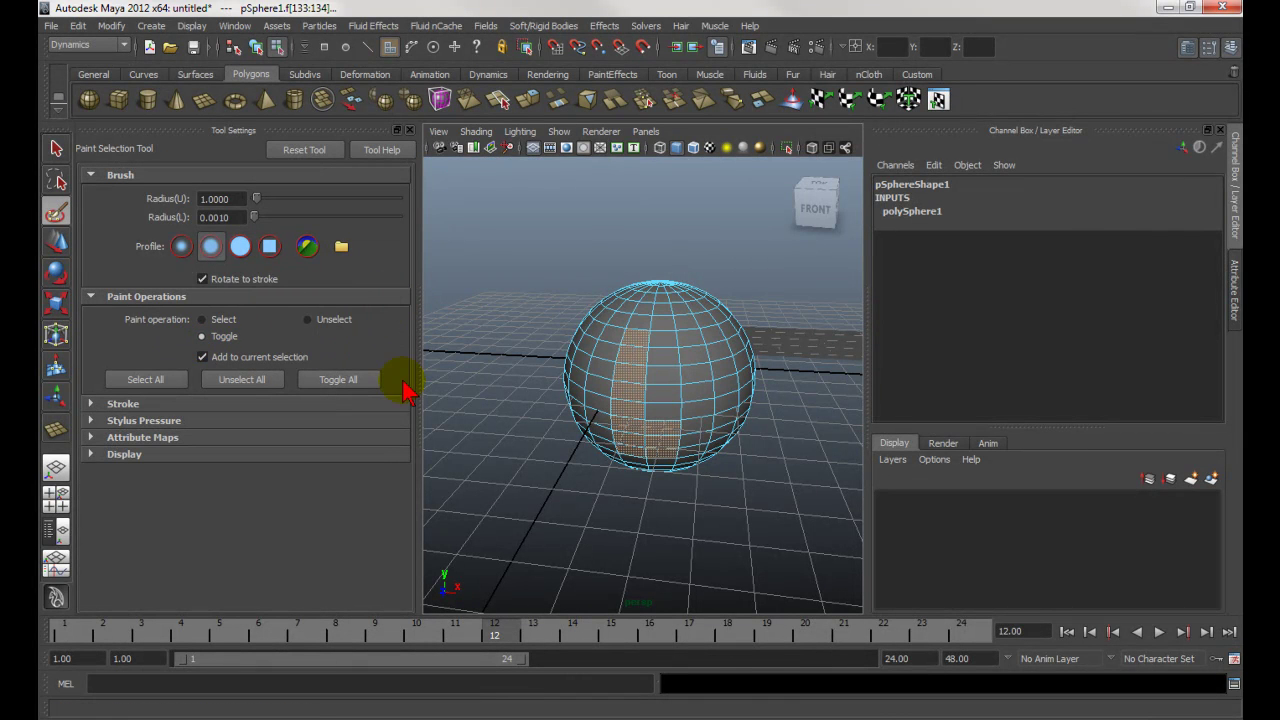
{"action": "mouse_move", "coordinate": [657, 395]}
{"action": "left_mouse_down"}
{"action": "mouse_move", "coordinate": [670, 316]}
{"action": "mouse_move", "coordinate": [650, 445]}
{"action": "mouse_move", "coordinate": [642, 352]}
{"action": "mouse_move", "coordinate": [634, 457]}
{"action": "mouse_move", "coordinate": [666, 342]}
{"action": "mouse_move", "coordinate": [664, 420]}
{"action": "mouse_move", "coordinate": [667, 398]}
{"action": "mouse_move", "coordinate": [643, 380]}
{"action": "mouse_move", "coordinate": [637, 346]}
{"action": "mouse_move", "coordinate": [625, 412]}
{"action": "mouse_move", "coordinate": [453, 430]}
{"action": "left_mouse_up"}
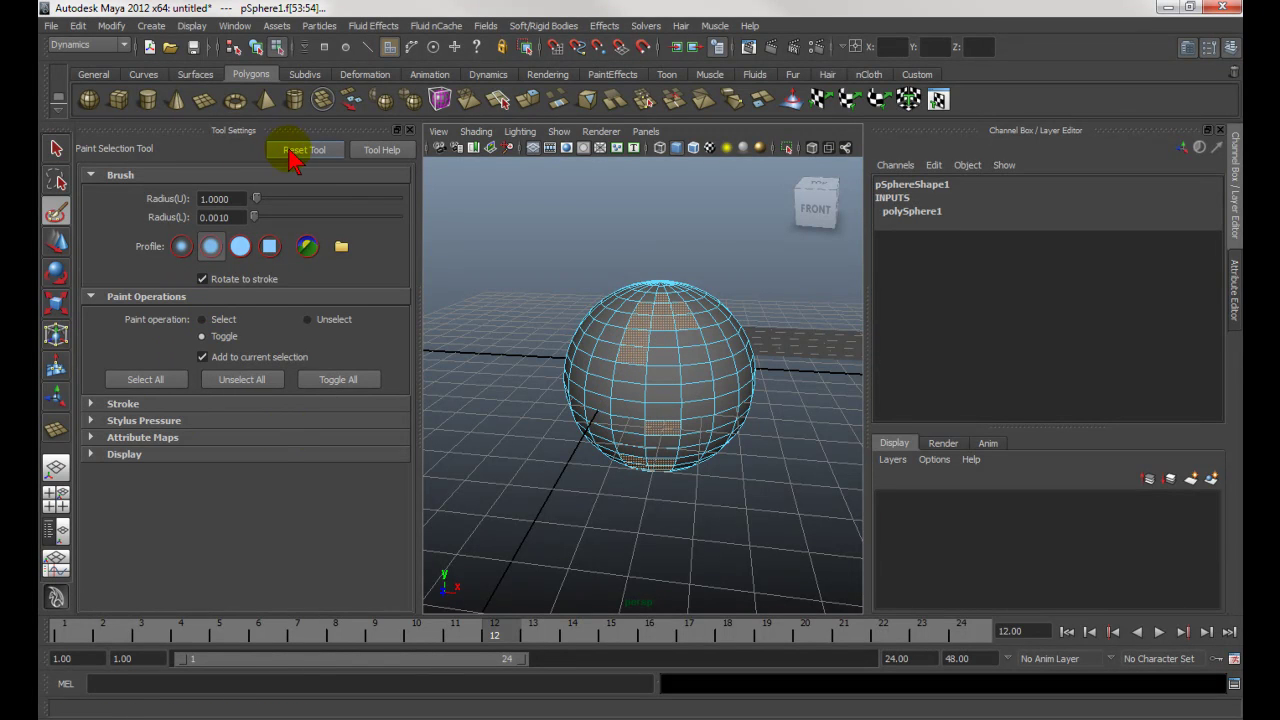
Activate the Move Tool and return the sphere to object mode with the whole sphere selected.
{"action": "left_click", "coordinate": [55, 245]}
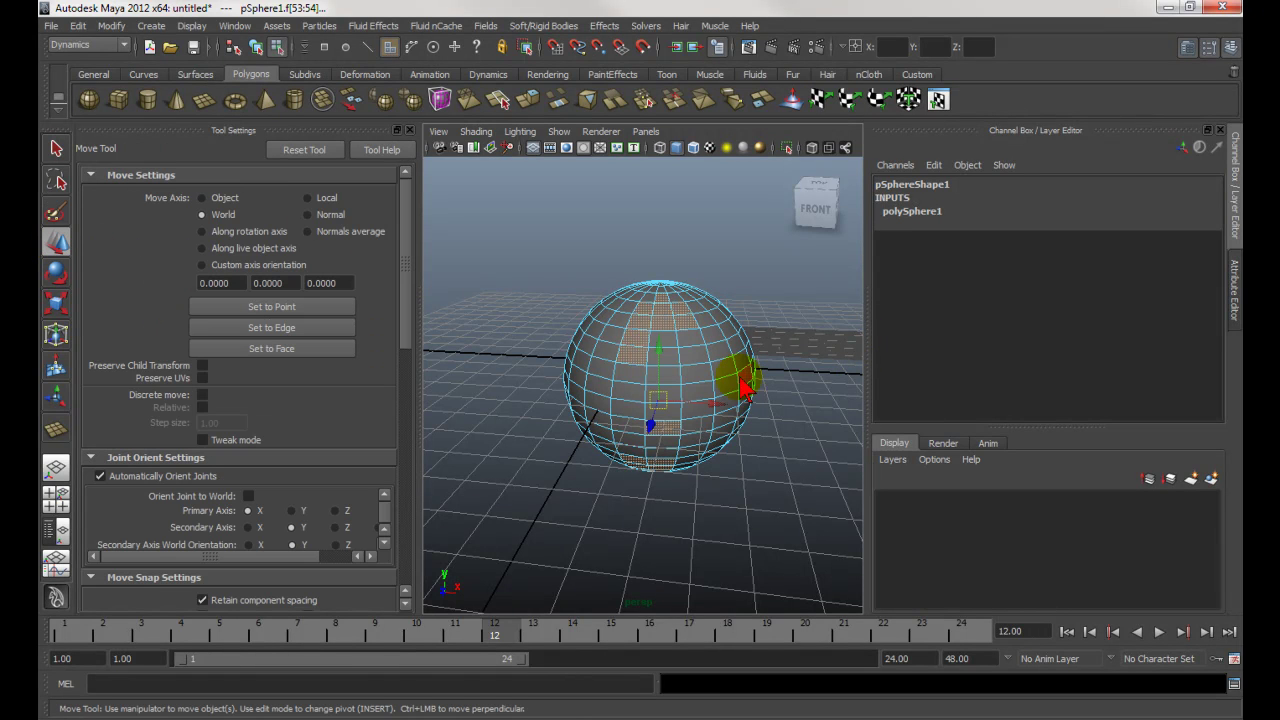
{"action": "left_click", "coordinate": [688, 368]}
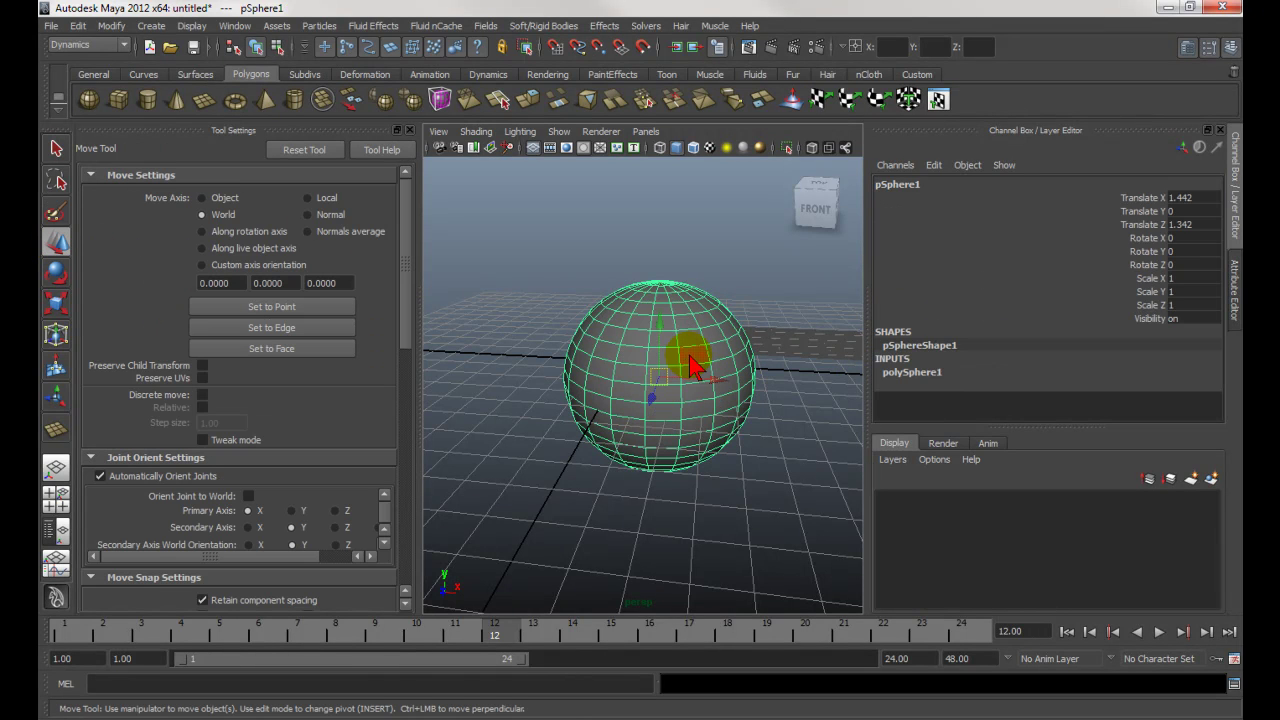
{"action": "right_click_drag", "start_coordinate": [770, 452], "coordinate": [701, 450], "text": "alt"}
{"action": "left_click_drag", "start_coordinate": [701, 450], "coordinate": [531, 359], "text": "alt"}
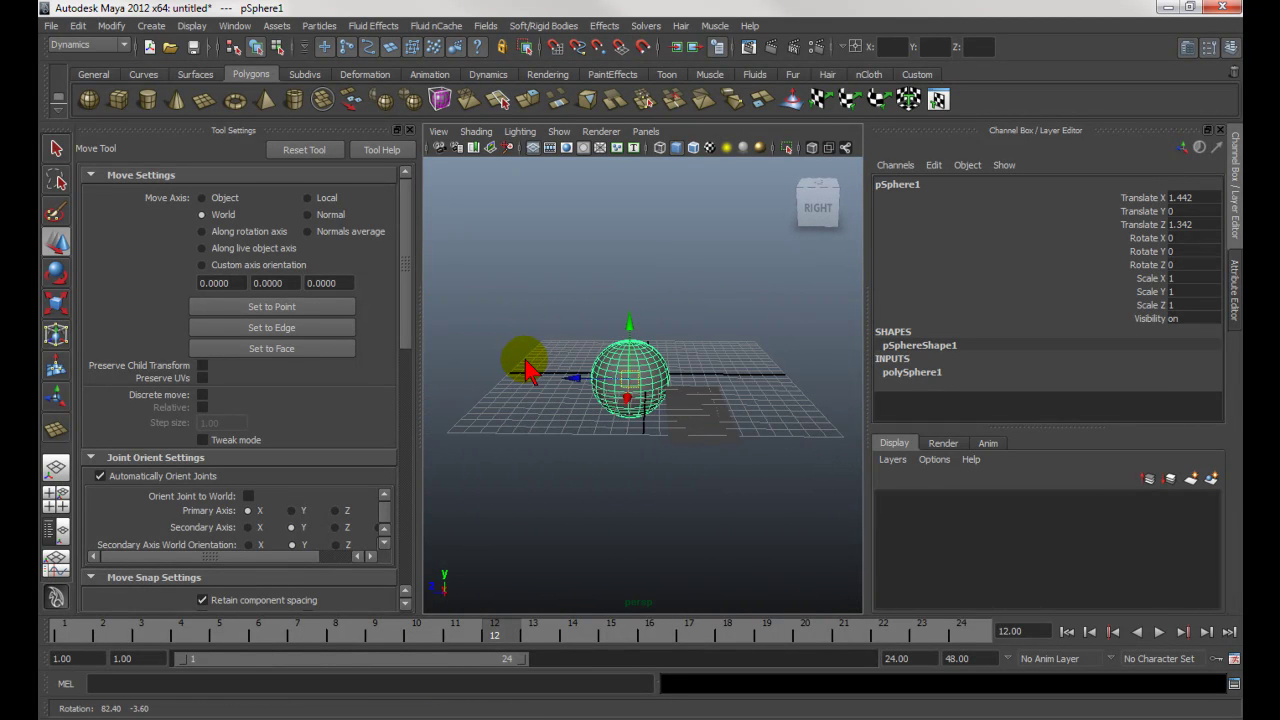
{"action": "middle_click_drag", "start_coordinate": [679, 288], "coordinate": [588, 286], "text": "alt"}
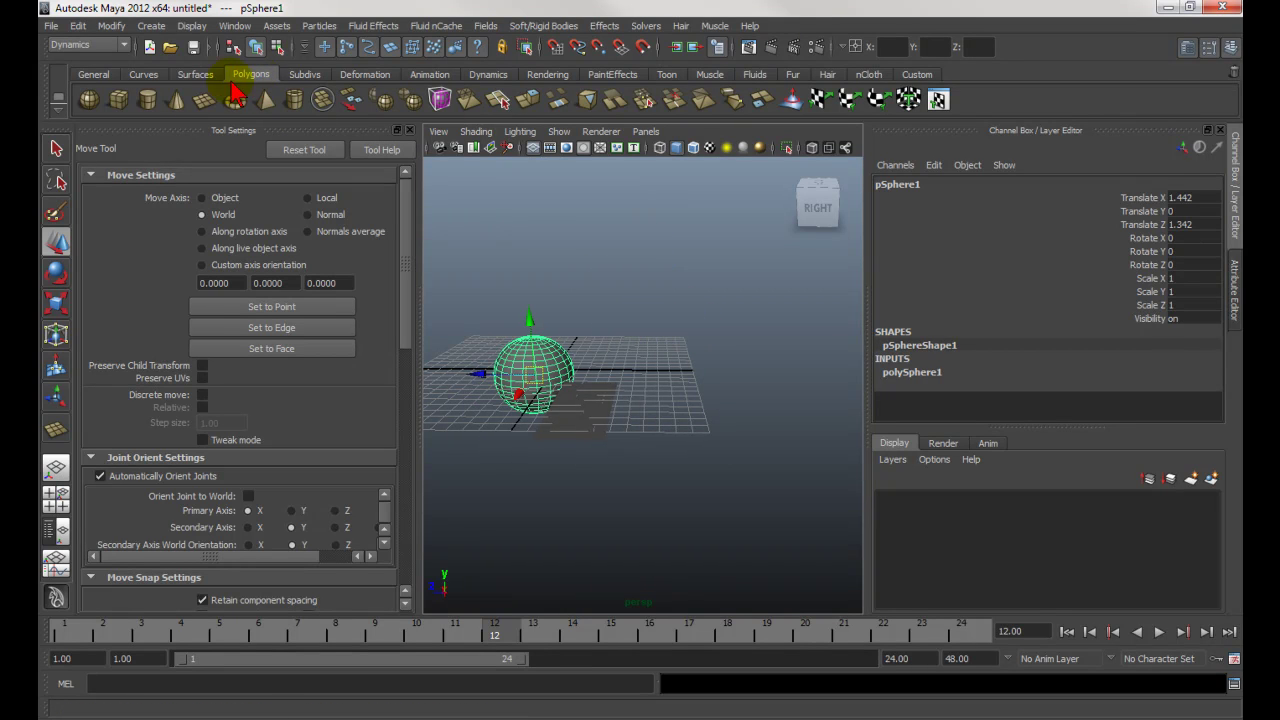
Create a polygon cylinder on the grid beside the sphere and rotate it about -54 degrees around X.
{"action": "left_click", "coordinate": [148, 101]}
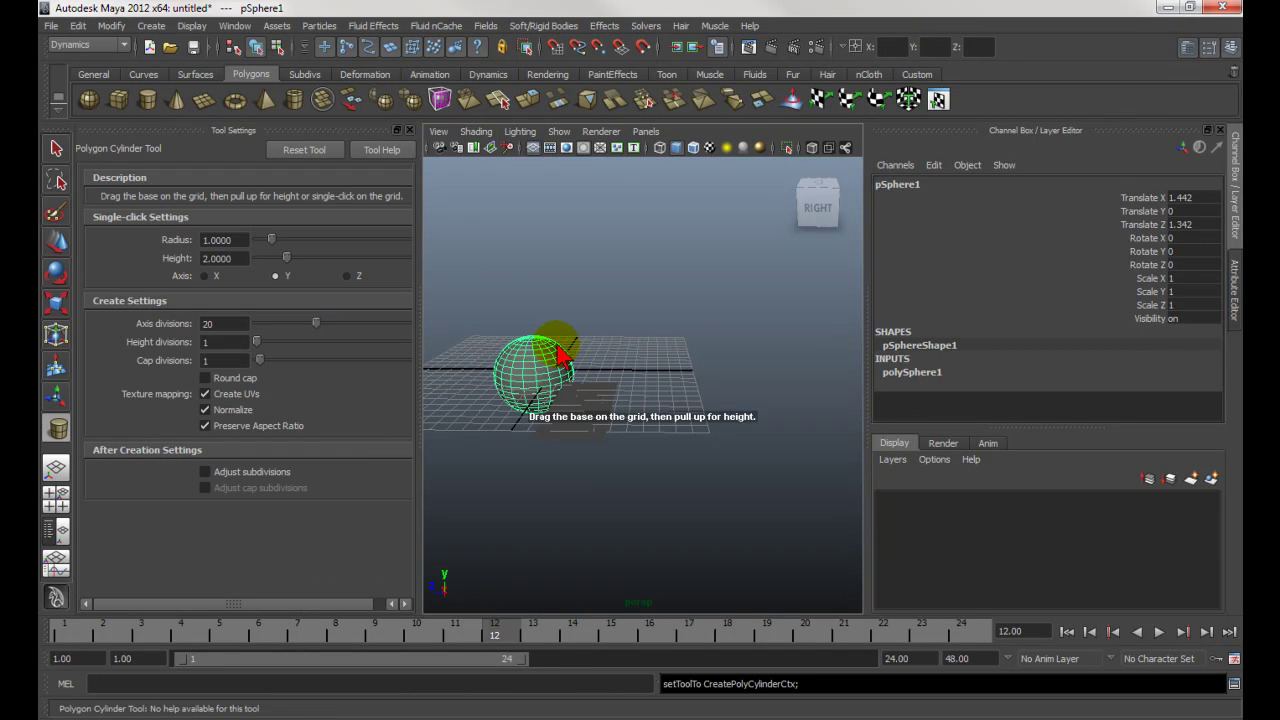
{"action": "left_click_drag", "start_coordinate": [668, 418], "coordinate": [678, 348]}
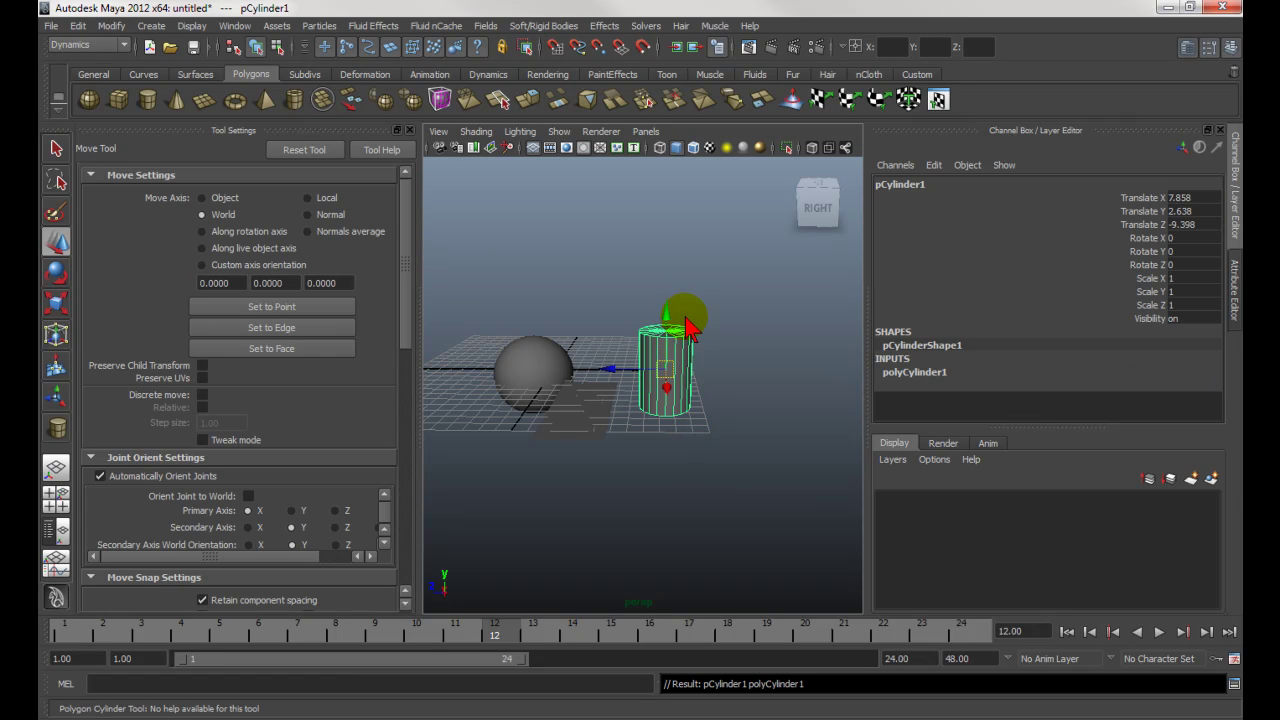
{"action": "key", "text": "e"}
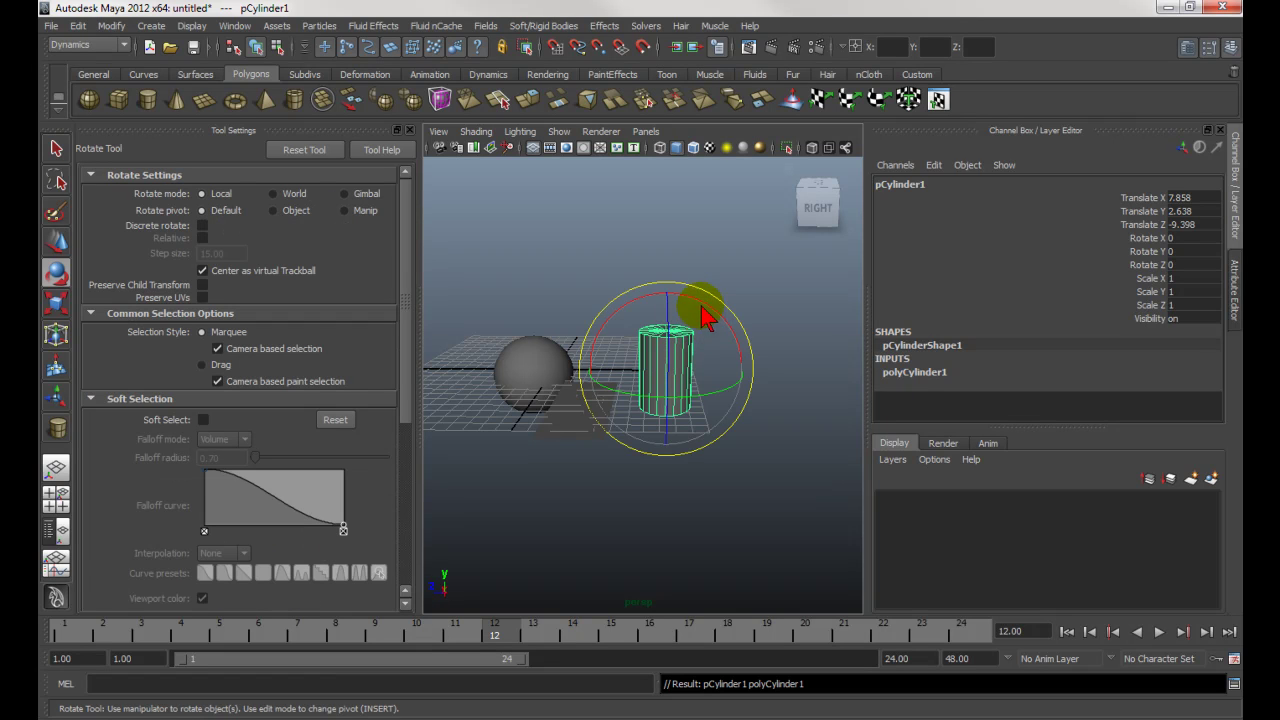
{"action": "left_click_drag", "start_coordinate": [697, 308], "coordinate": [755, 364]}
{"action": "left_click_drag", "start_coordinate": [670, 512], "coordinate": [669, 517], "text": "alt"}
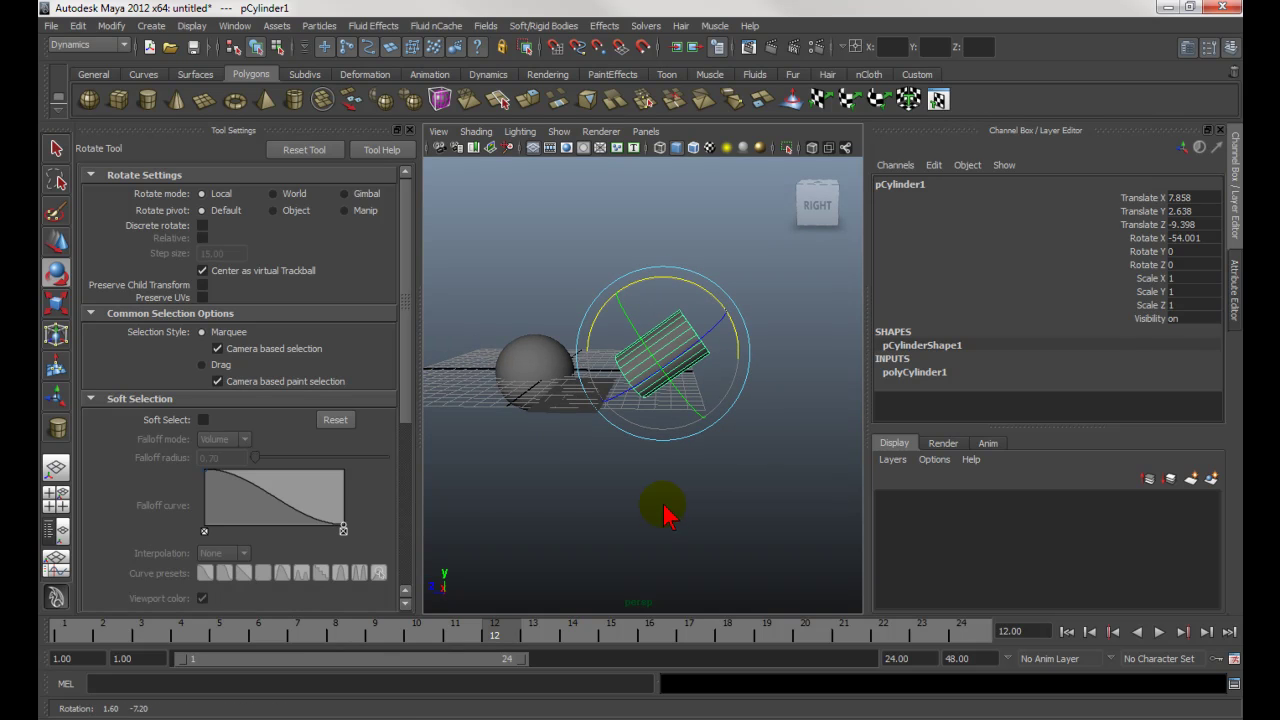
Move the cylinder along the world axes, and again along its own axes with the Move Axis set to Object, to about Y 3.03, Z -9.10.
{"action": "left_click", "coordinate": [59, 250]}
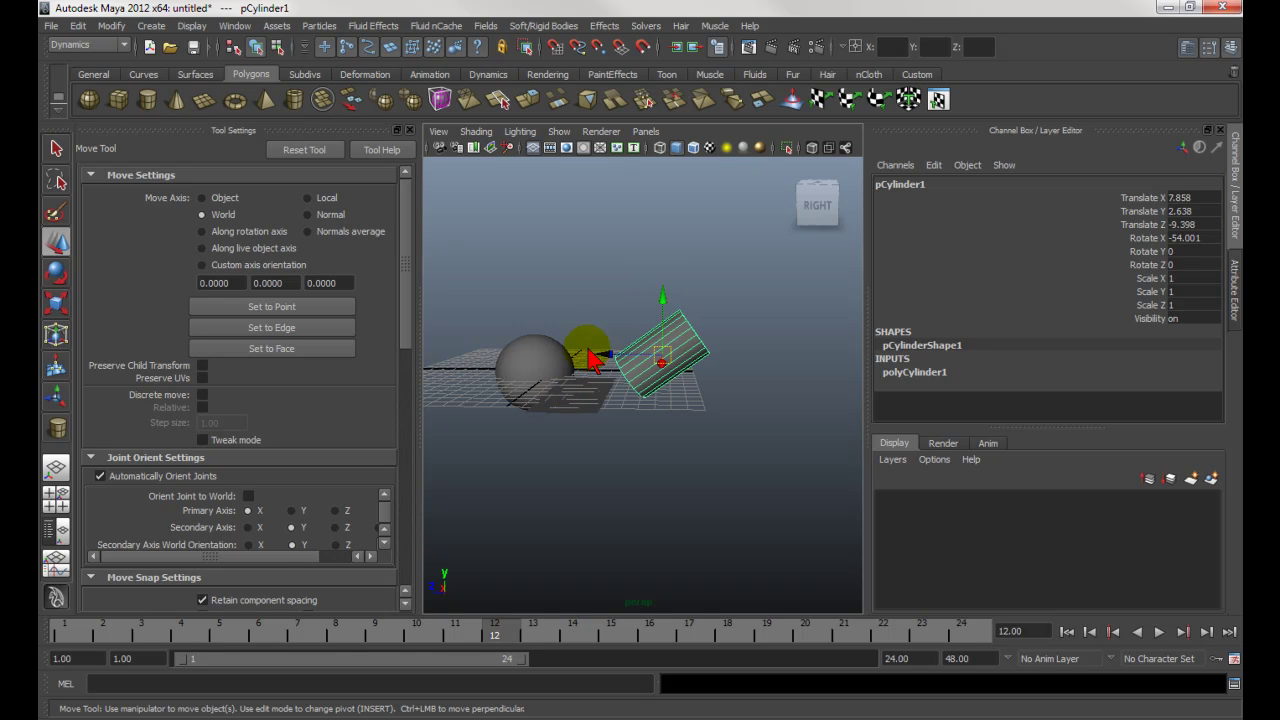
{"action": "left_click_drag", "start_coordinate": [657, 300], "coordinate": [660, 290]}
{"action": "left_click_drag", "start_coordinate": [617, 349], "coordinate": [708, 320]}
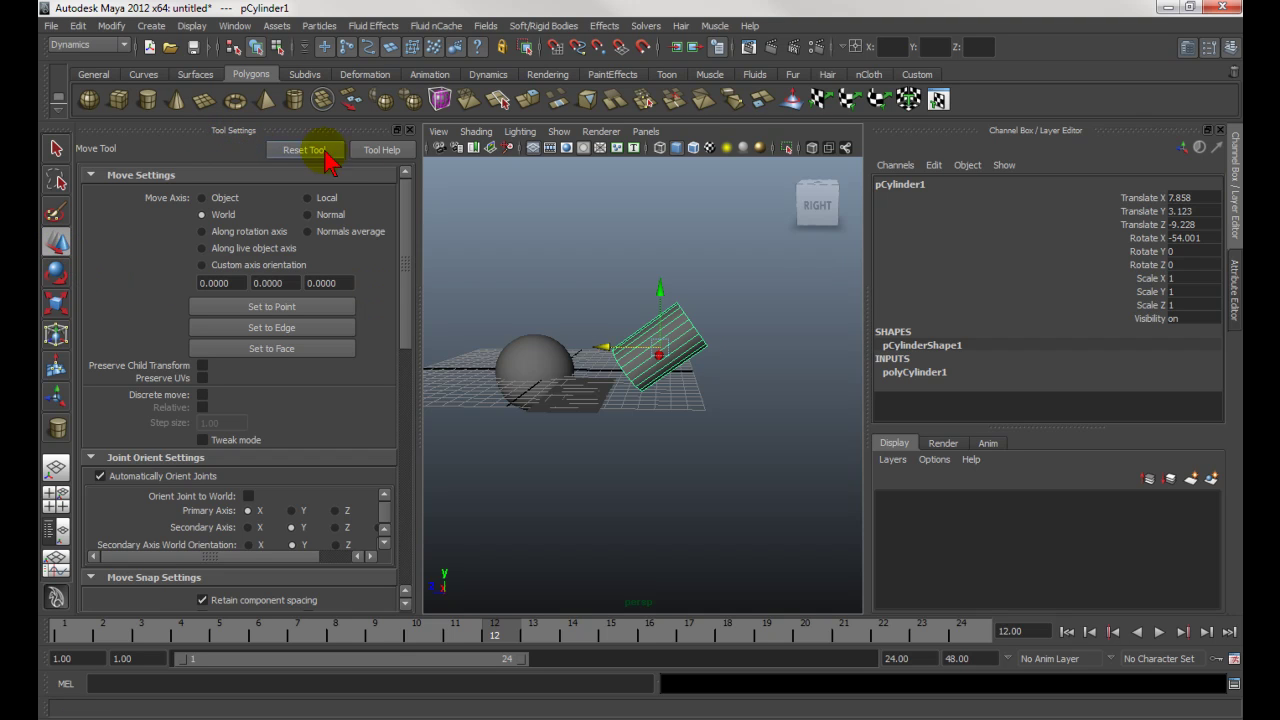
{"action": "left_click", "coordinate": [203, 198]}
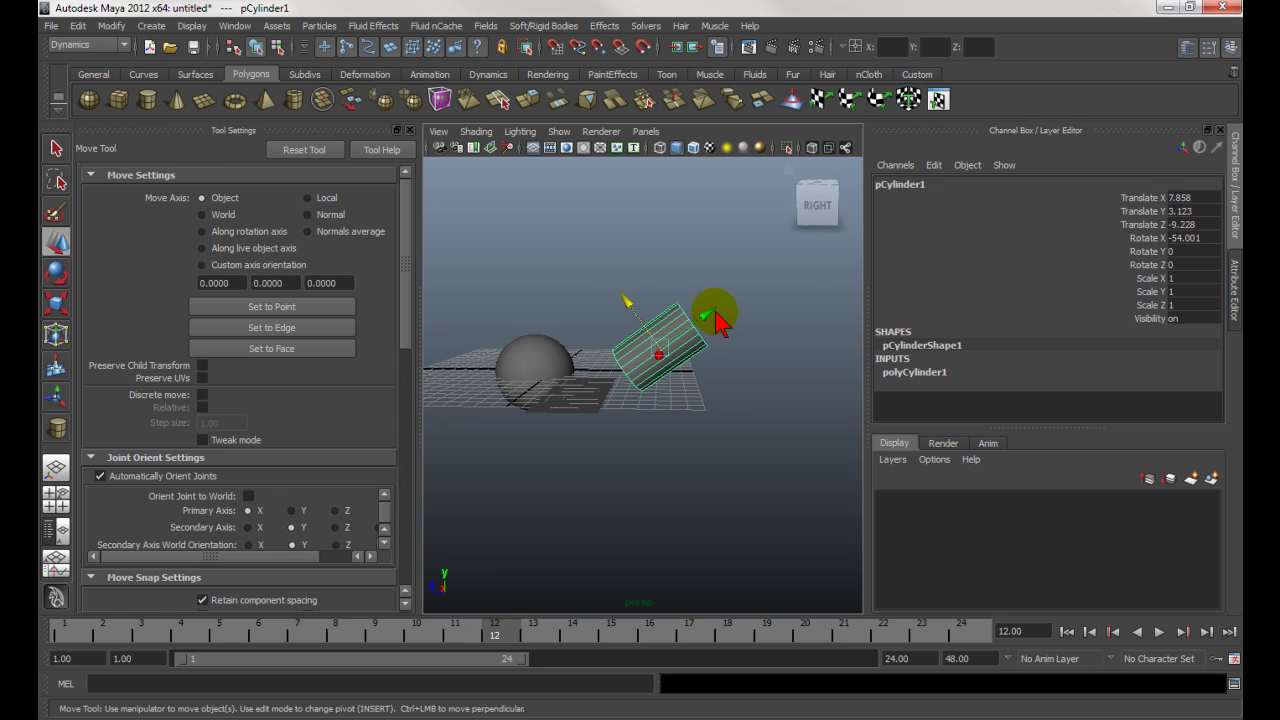
{"action": "mouse_move", "coordinate": [675, 335]}
{"action": "left_mouse_down"}
{"action": "mouse_move", "coordinate": [757, 255]}
{"action": "mouse_move", "coordinate": [677, 322]}
{"action": "mouse_move", "coordinate": [684, 340]}
{"action": "mouse_move", "coordinate": [749, 278]}
{"action": "mouse_move", "coordinate": [698, 338]}
{"action": "mouse_move", "coordinate": [777, 337]}
{"action": "mouse_move", "coordinate": [714, 337]}
{"action": "mouse_move", "coordinate": [727, 315]}
{"action": "mouse_move", "coordinate": [690, 340]}
{"action": "mouse_move", "coordinate": [686, 327]}
{"action": "left_mouse_up"}
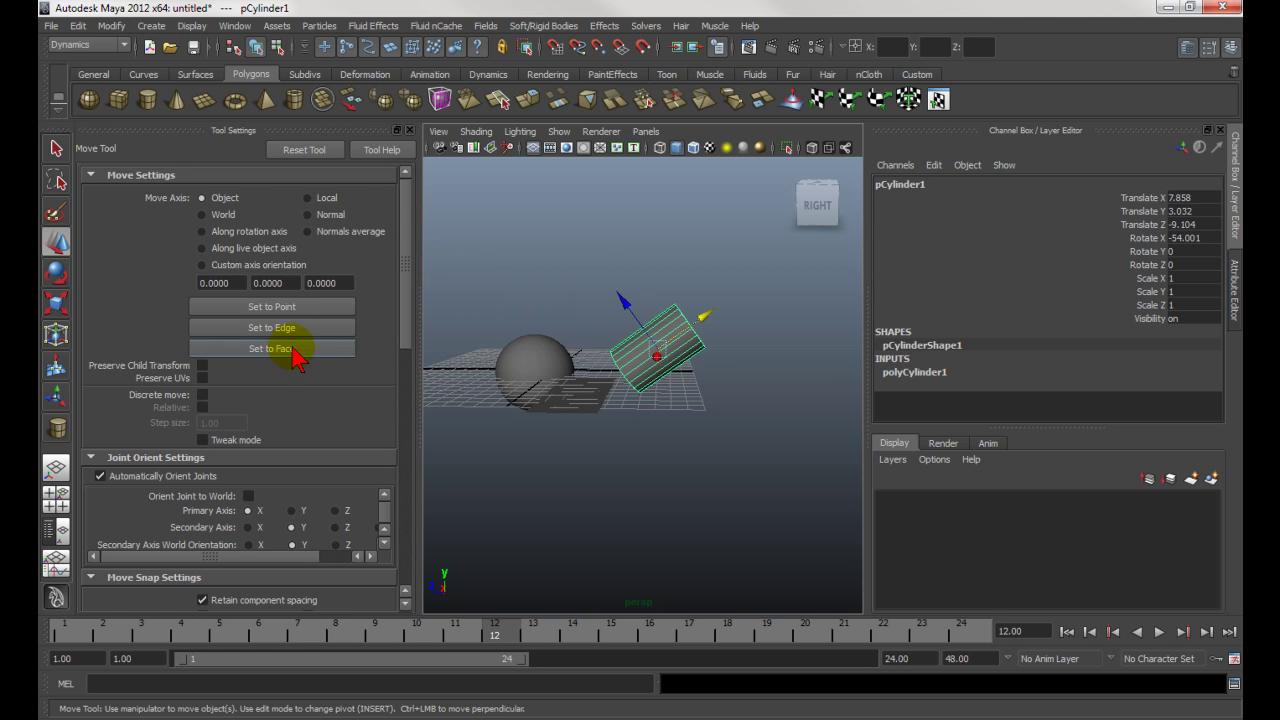
Switch the cylinder to face selection and select one long face on its side.
{"action": "left_click_drag", "start_coordinate": [623, 318], "coordinate": [612, 360], "text": "alt"}
{"action": "right_click_drag", "start_coordinate": [612, 360], "coordinate": [711, 384], "text": "alt"}
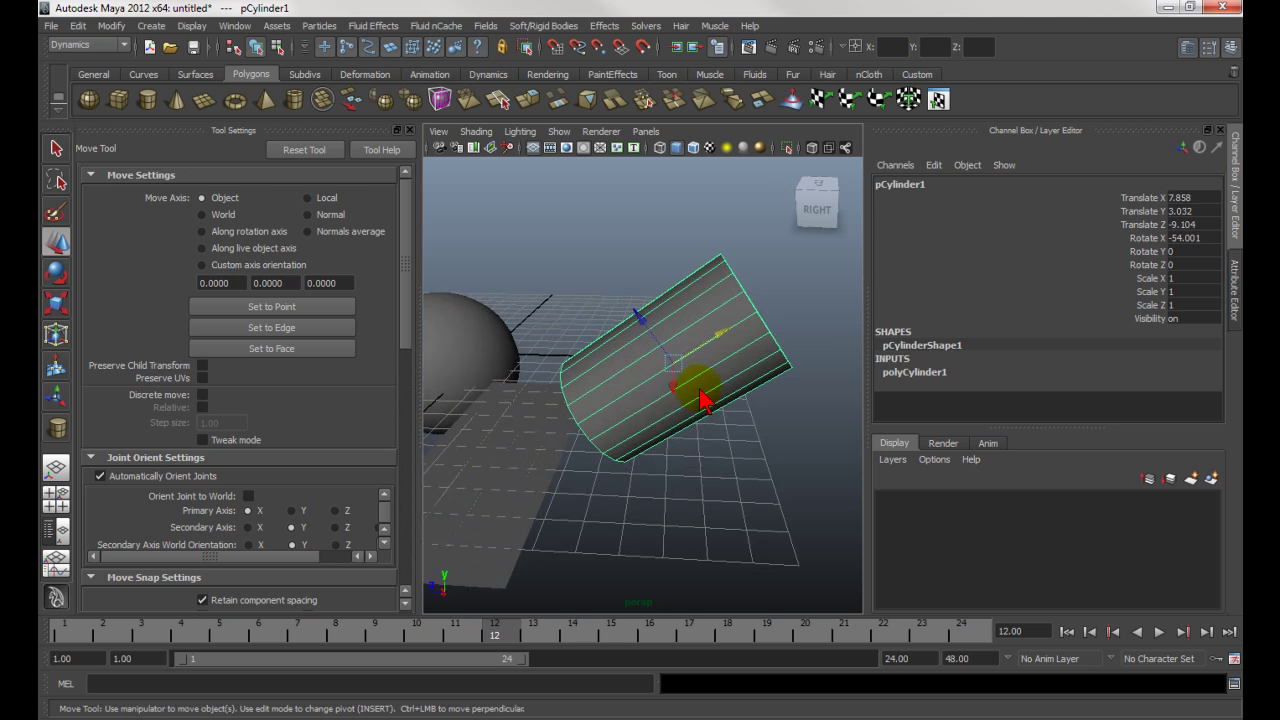
{"action": "right_click", "coordinate": [629, 345]}
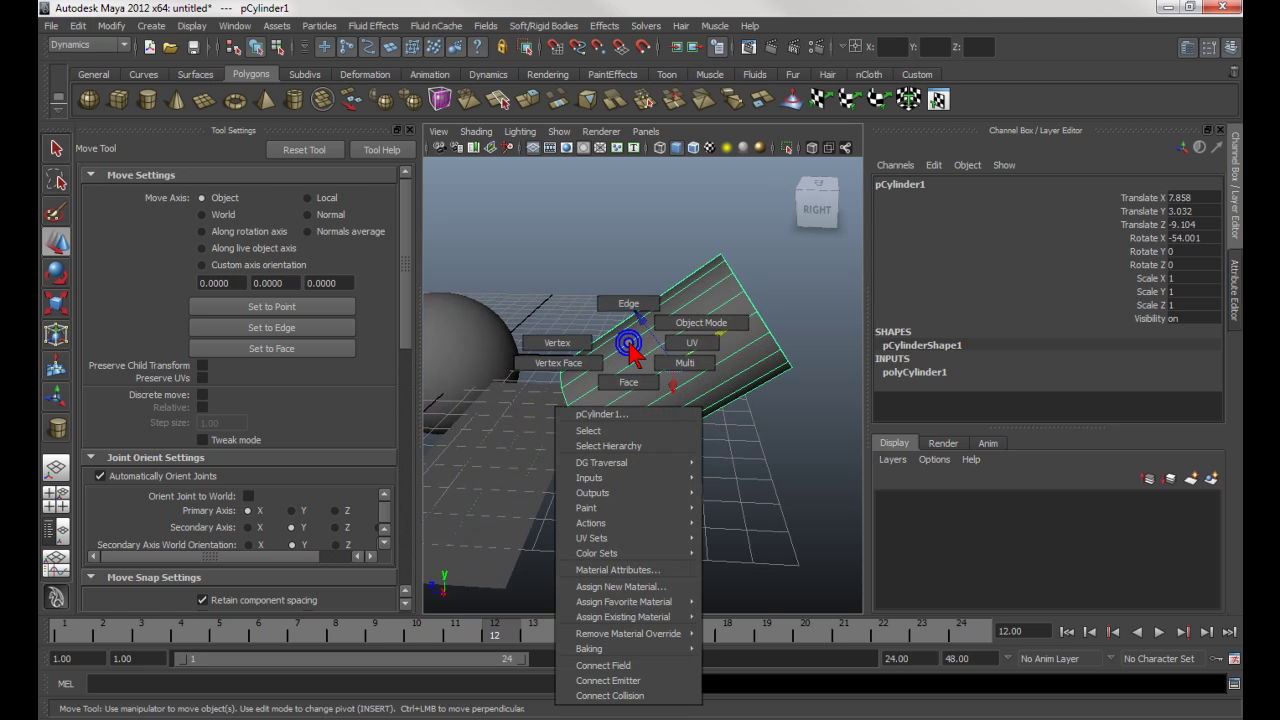
{"action": "right_click_drag", "start_coordinate": [629, 347], "coordinate": [631, 385]}
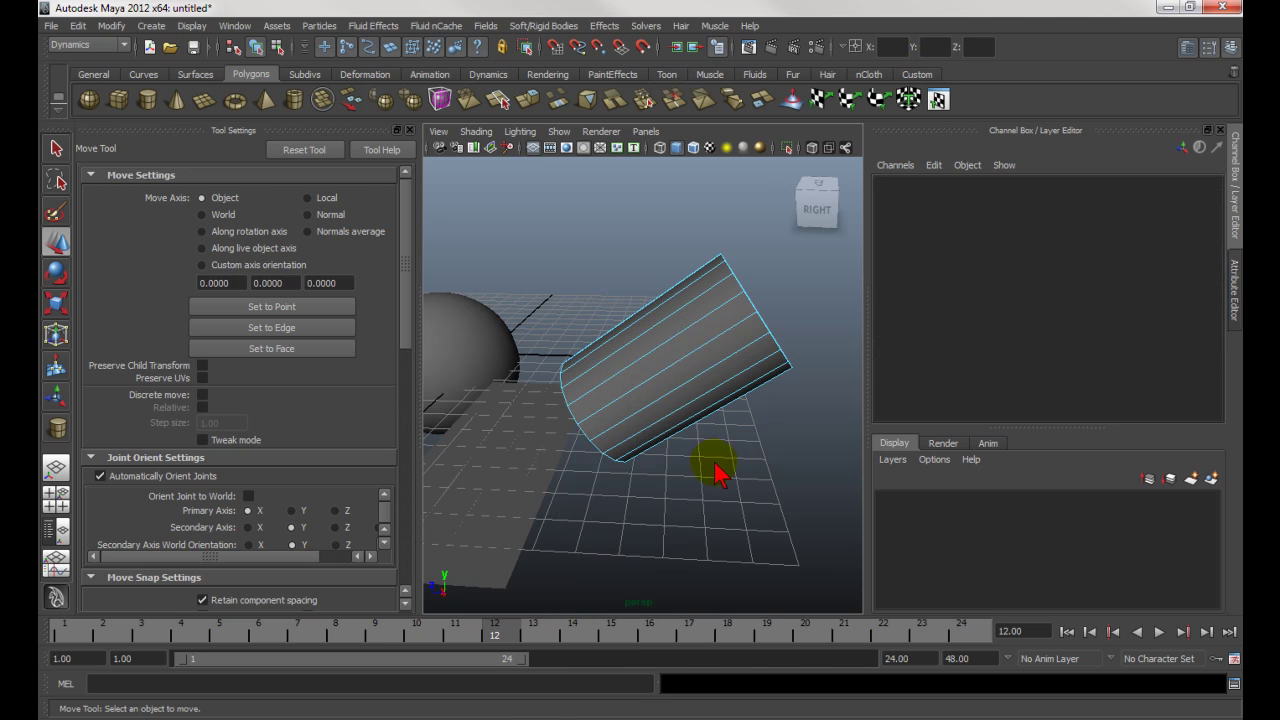
{"action": "left_click", "coordinate": [657, 374]}
{"action": "left_click_drag", "start_coordinate": [670, 430], "coordinate": [638, 423], "text": "alt"}
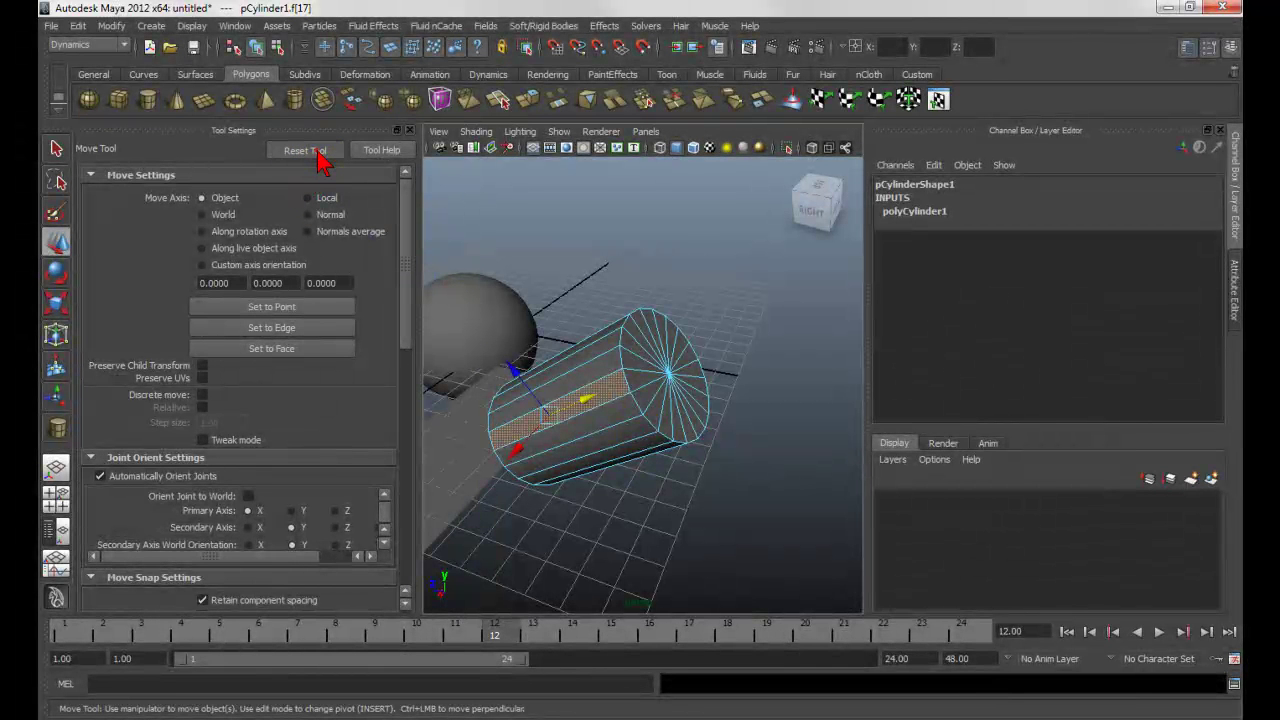
Reset the Move Tool to the World axis, try moving the selected face along Y, and undo the moves.
{"action": "mouse_move", "coordinate": [560, 390]}
{"action": "left_mouse_down", "text": "alt"}
{"action": "mouse_move", "coordinate": [655, 390]}
{"action": "mouse_move", "coordinate": [573, 372]}
{"action": "left_mouse_up", "text": "alt"}
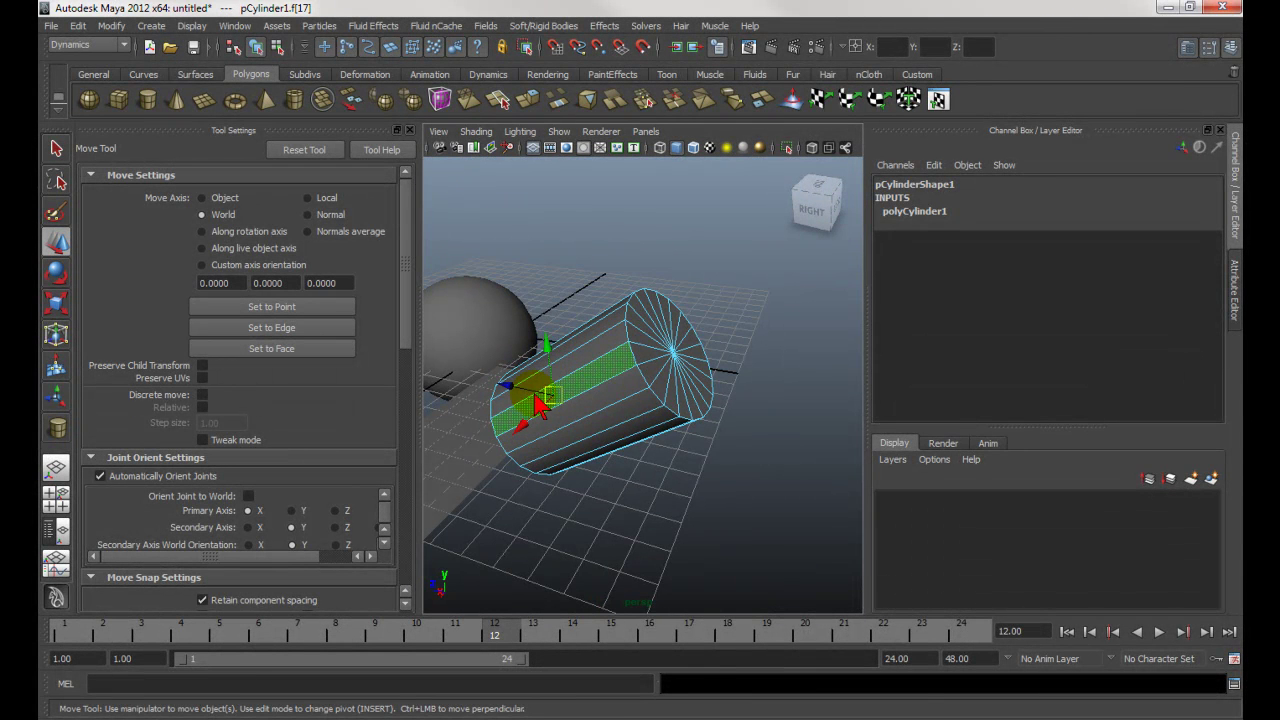
{"action": "left_click_drag", "start_coordinate": [547, 350], "coordinate": [556, 376], "text": "alt"}
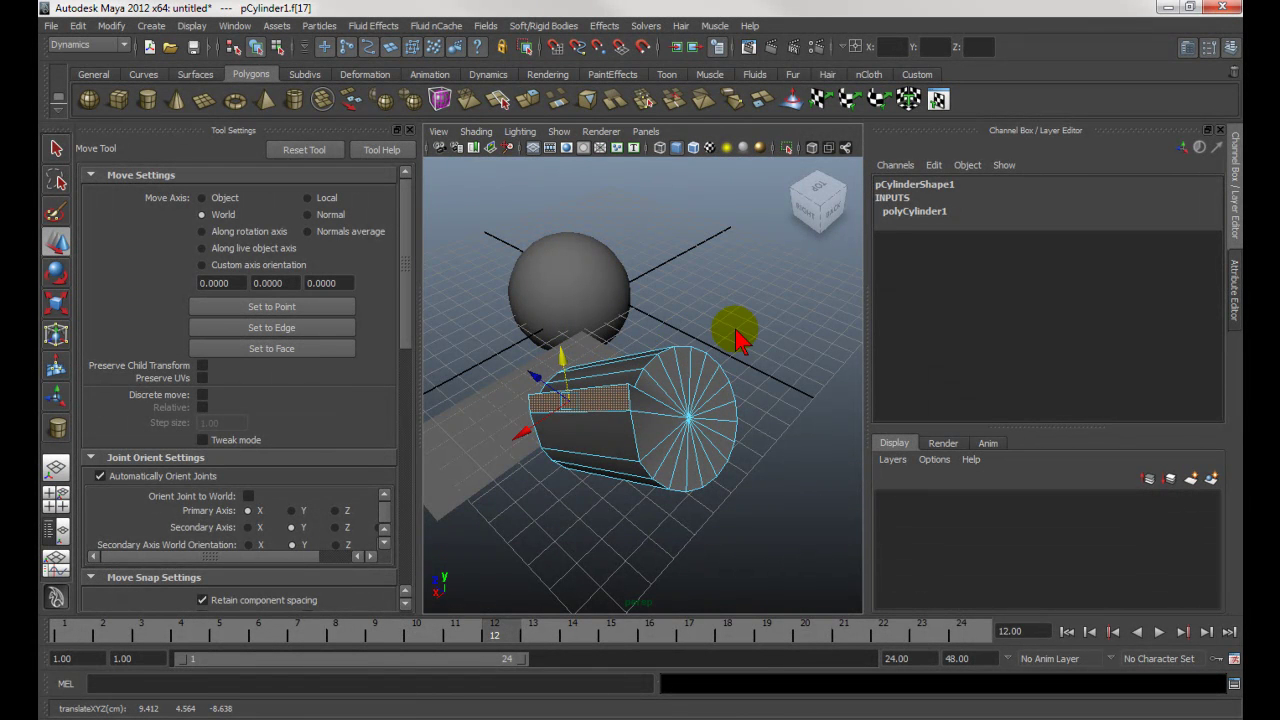
{"action": "key", "text": "ctrl+z"}
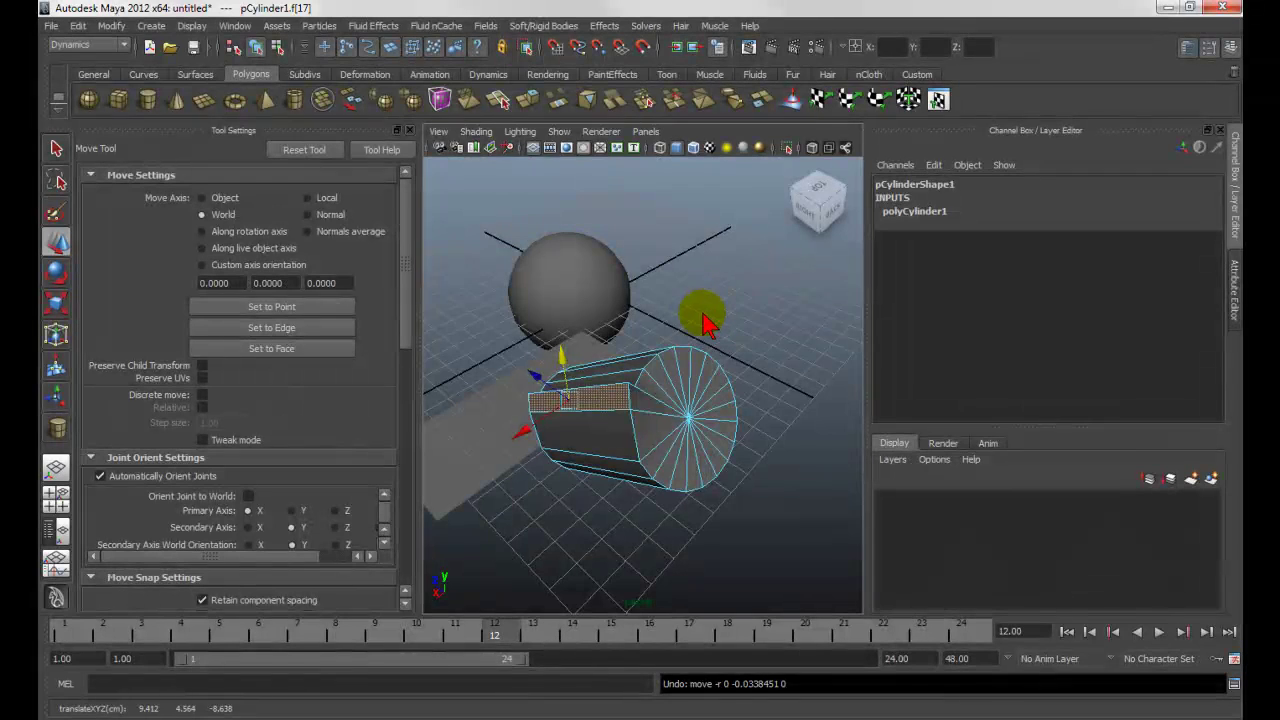
{"action": "key", "text": "ctrl+z"}
Orient the move manipulator to the cylinder's selected side face with Set to Face, try moving the face, and undo the move.
{"action": "left_click_drag", "start_coordinate": [630, 370], "coordinate": [680, 383], "text": "alt"}
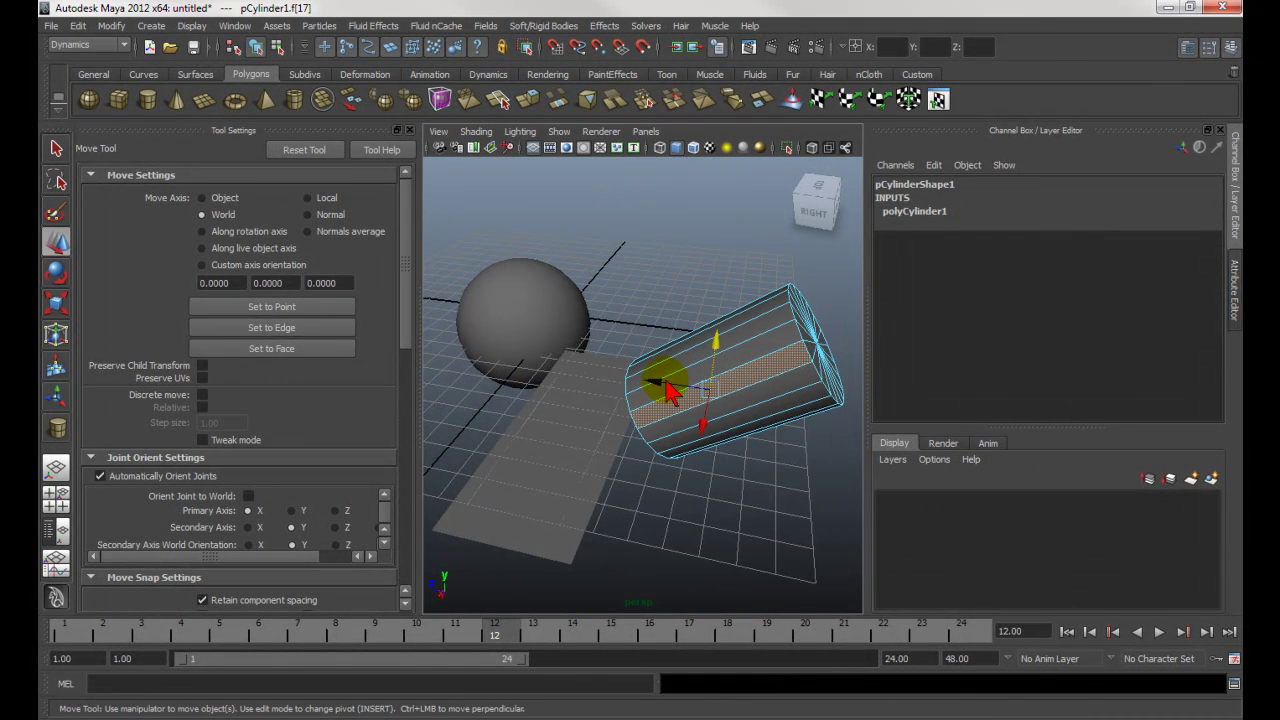
{"action": "right_click_drag", "start_coordinate": [665, 382], "coordinate": [592, 370], "text": "alt"}
{"action": "left_click_drag", "start_coordinate": [592, 370], "coordinate": [564, 372], "text": "alt"}
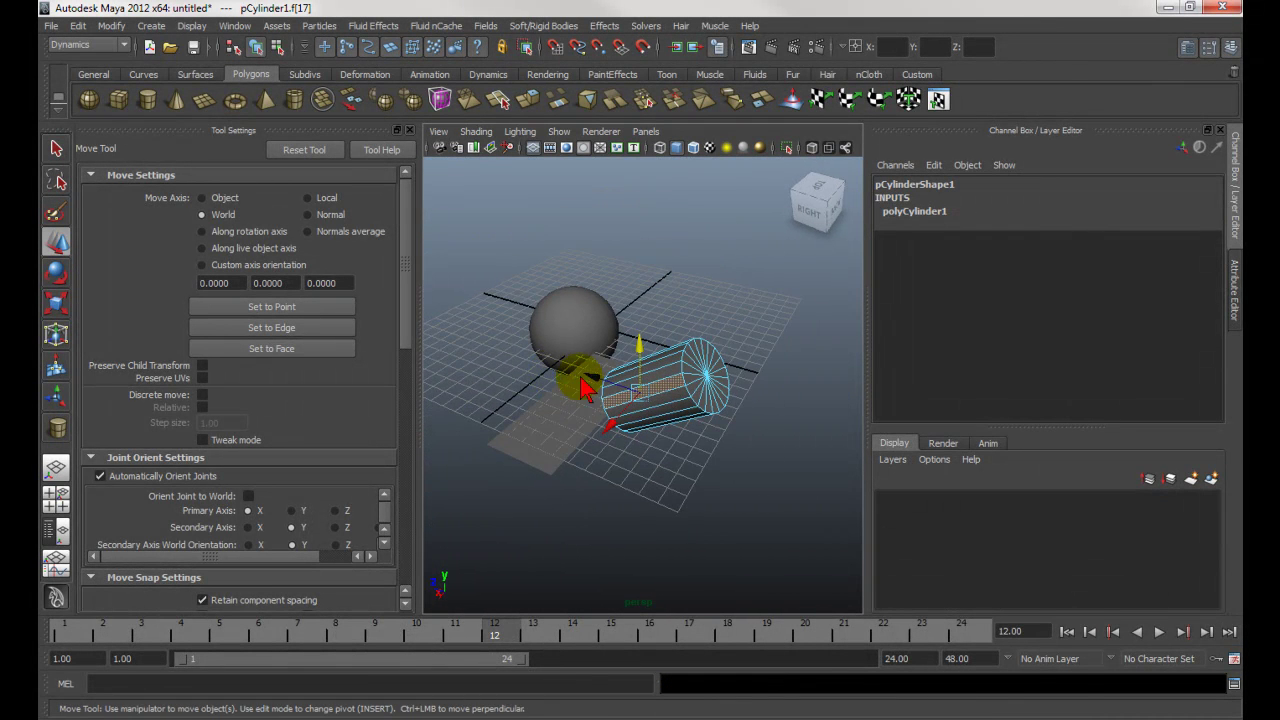
{"action": "left_click_drag", "start_coordinate": [657, 400], "coordinate": [651, 403], "text": "alt"}
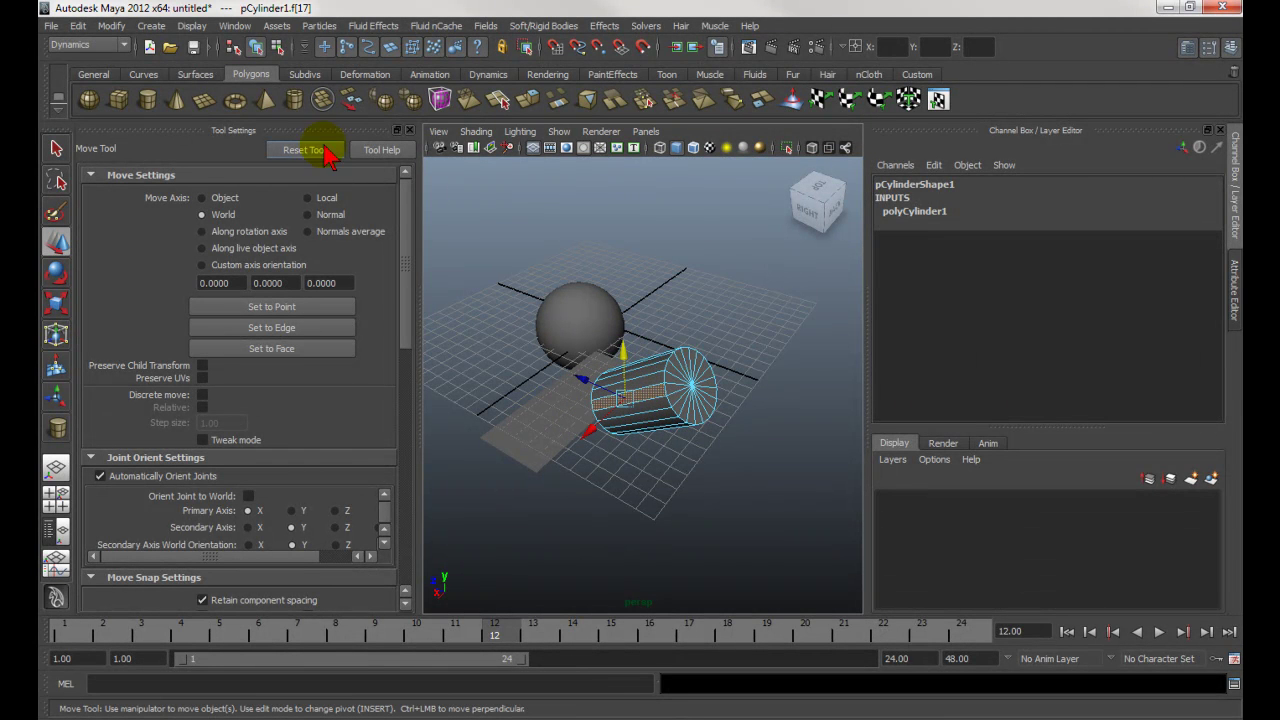
{"action": "left_click", "coordinate": [272, 350]}
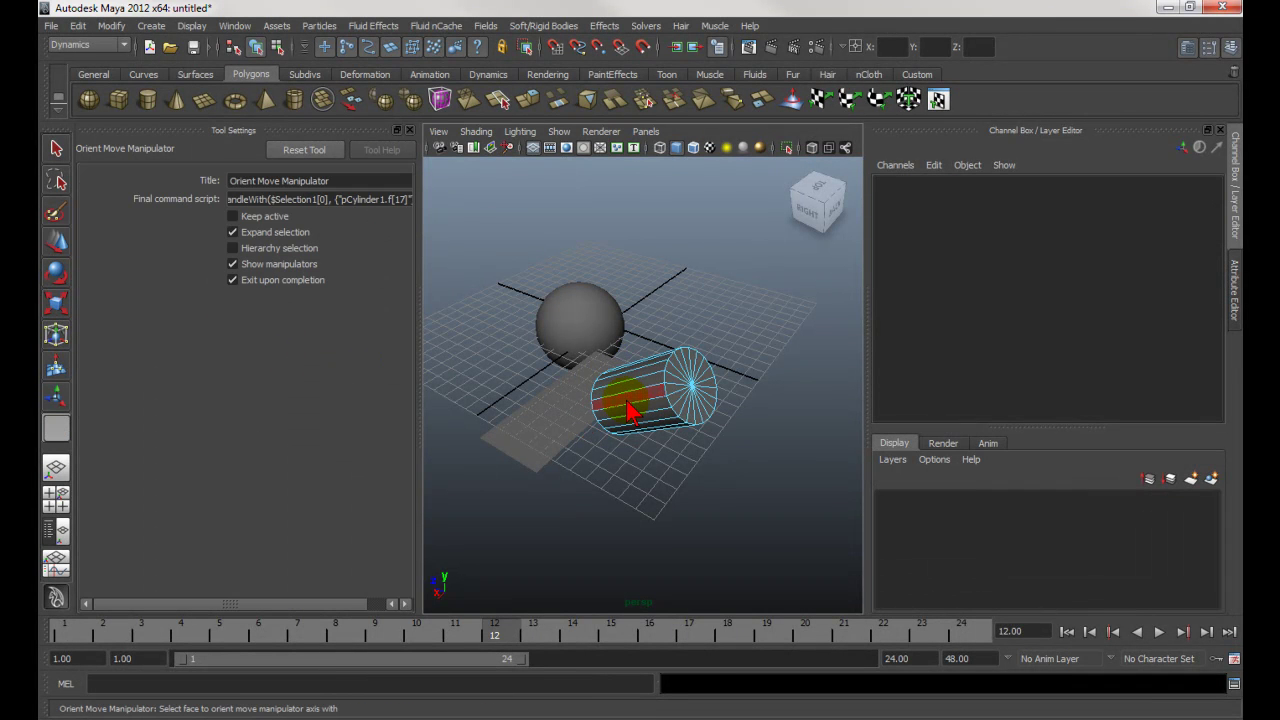
{"action": "left_click", "coordinate": [630, 410]}
{"action": "mouse_move", "coordinate": [583, 420]}
{"action": "left_mouse_down"}
{"action": "mouse_move", "coordinate": [560, 425]}
{"action": "mouse_move", "coordinate": [590, 425]}
{"action": "left_mouse_up"}
{"action": "key", "text": "ctrl+z"}
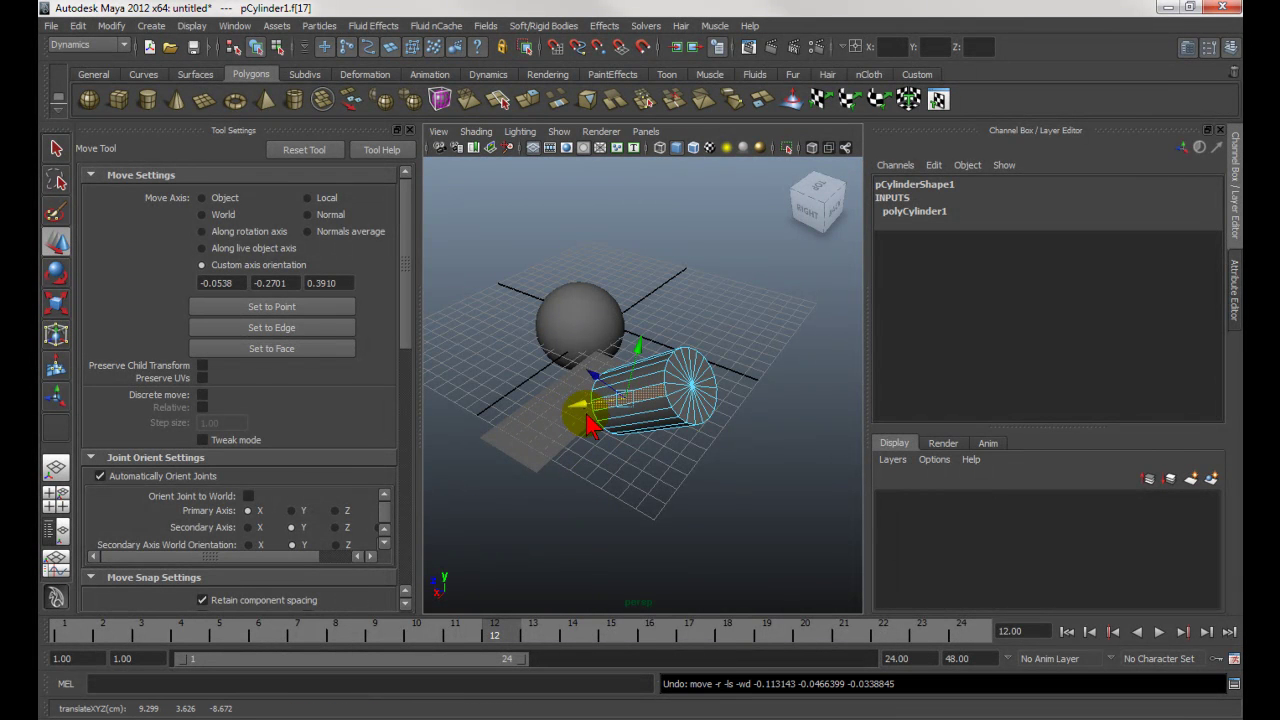
Switch the cylinder to edge selection and select one long edge on its upper side.
{"action": "left_click", "coordinate": [278, 329]}
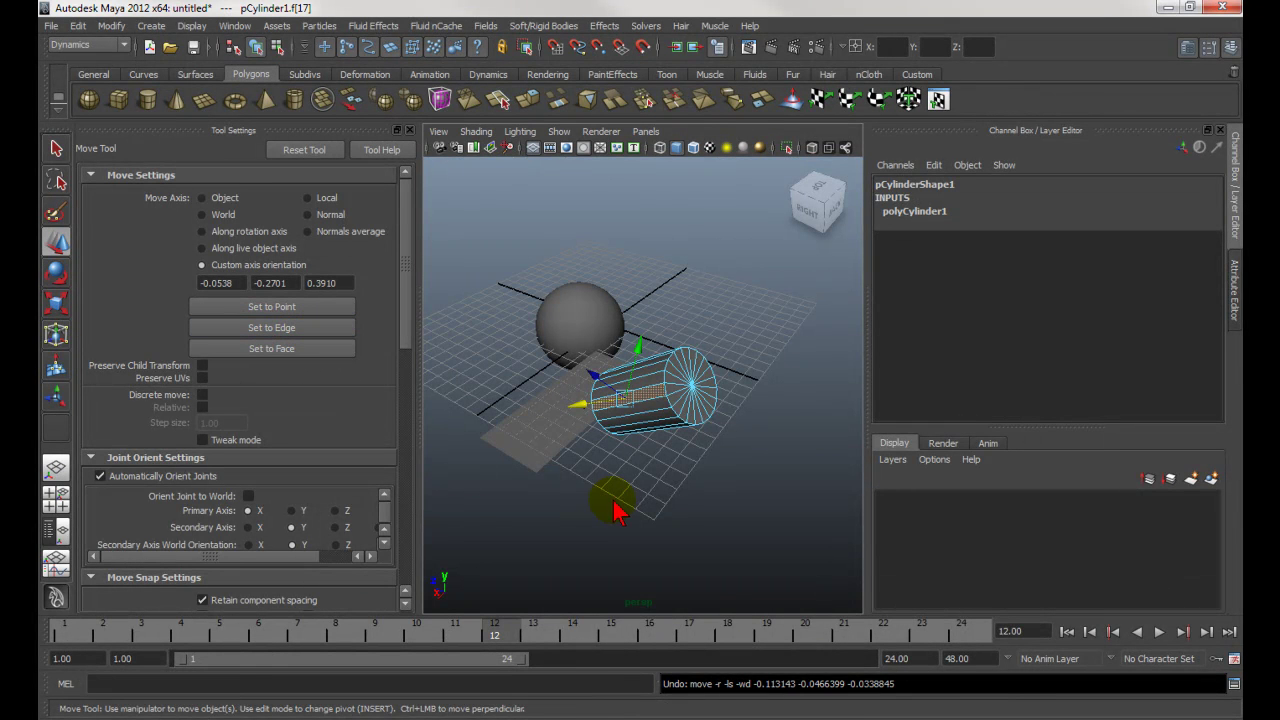
{"action": "right_click_drag", "start_coordinate": [612, 410], "coordinate": [710, 443], "text": "alt"}
{"action": "left_click_drag", "start_coordinate": [710, 443], "coordinate": [650, 330], "text": "alt"}
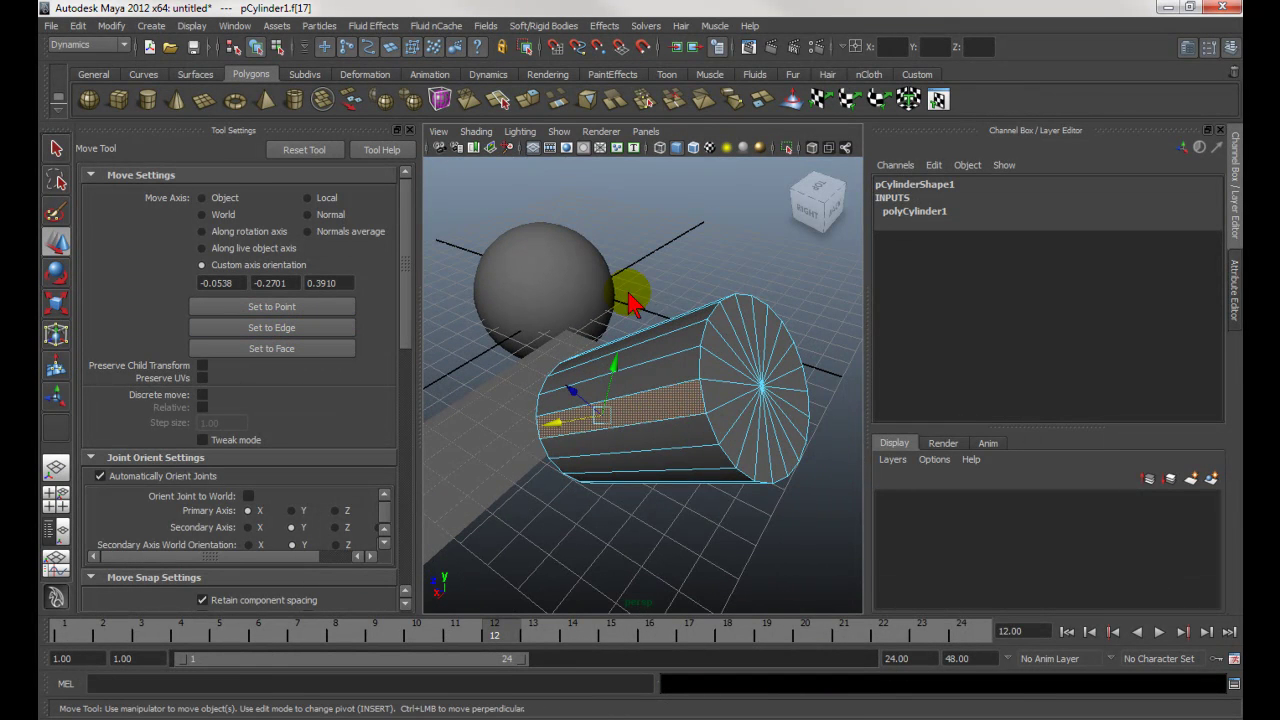
{"action": "right_click", "coordinate": [672, 342]}
{"action": "left_click", "coordinate": [671, 297]}
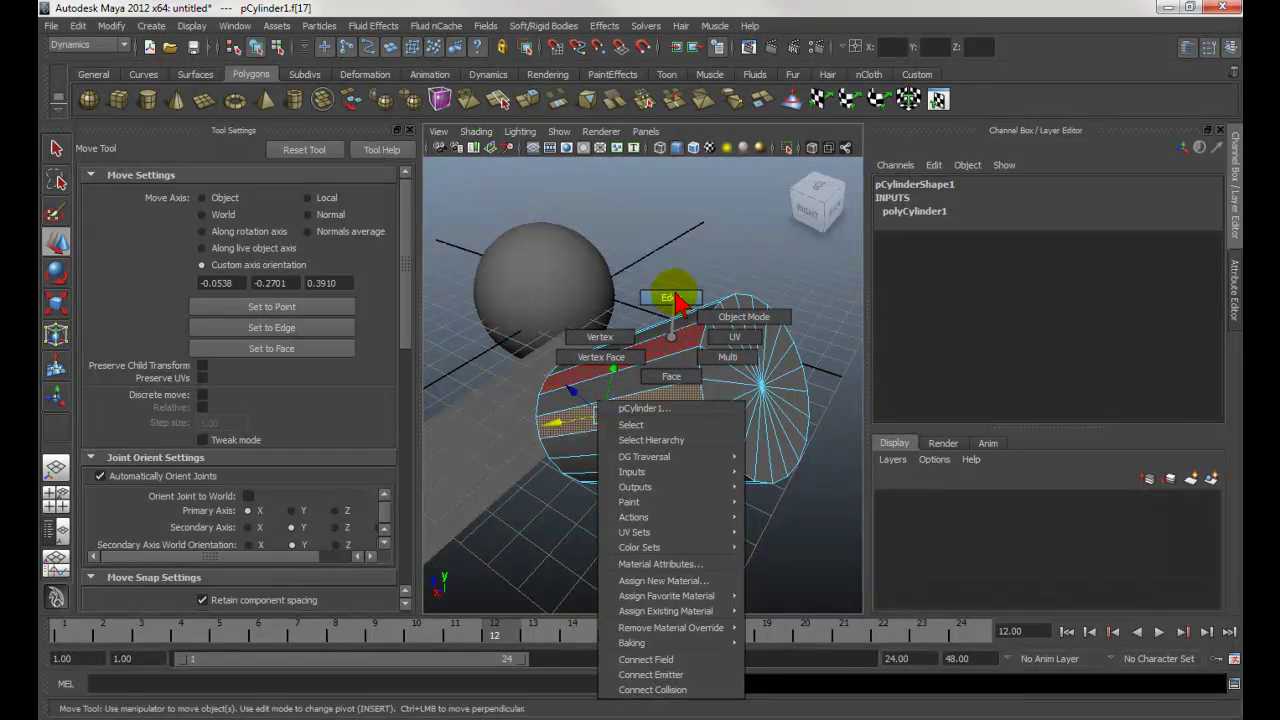
{"action": "left_click", "coordinate": [662, 358]}
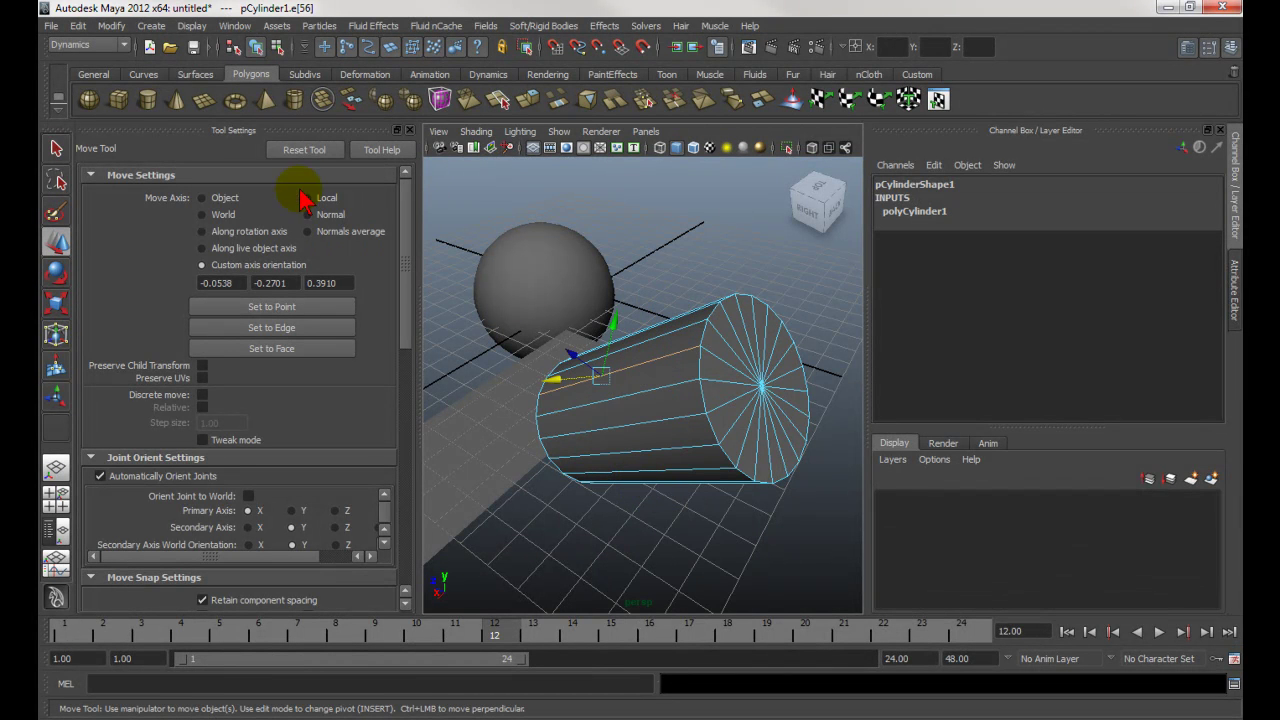
Reset the Move Tool, orient its manipulator with Set to Edge, try moving the selected edge, undo it and restore the default settings.
{"action": "left_click", "coordinate": [305, 152]}
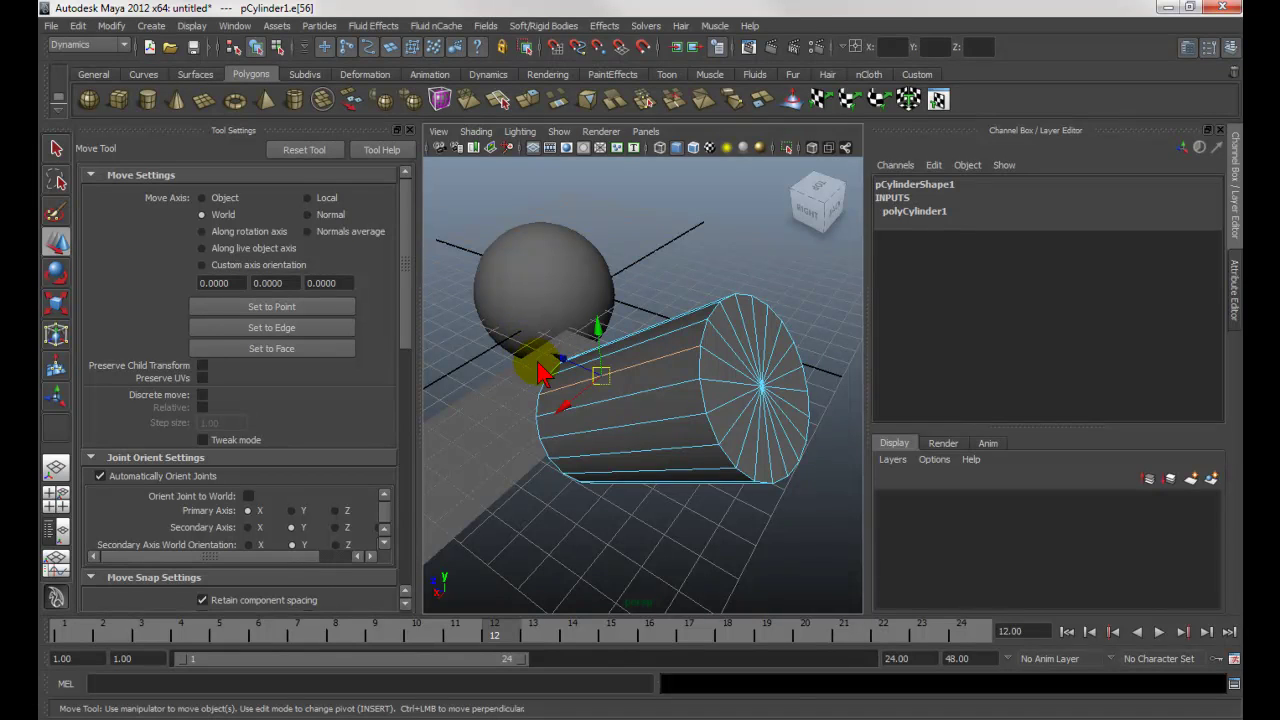
{"action": "left_click", "coordinate": [268, 330]}
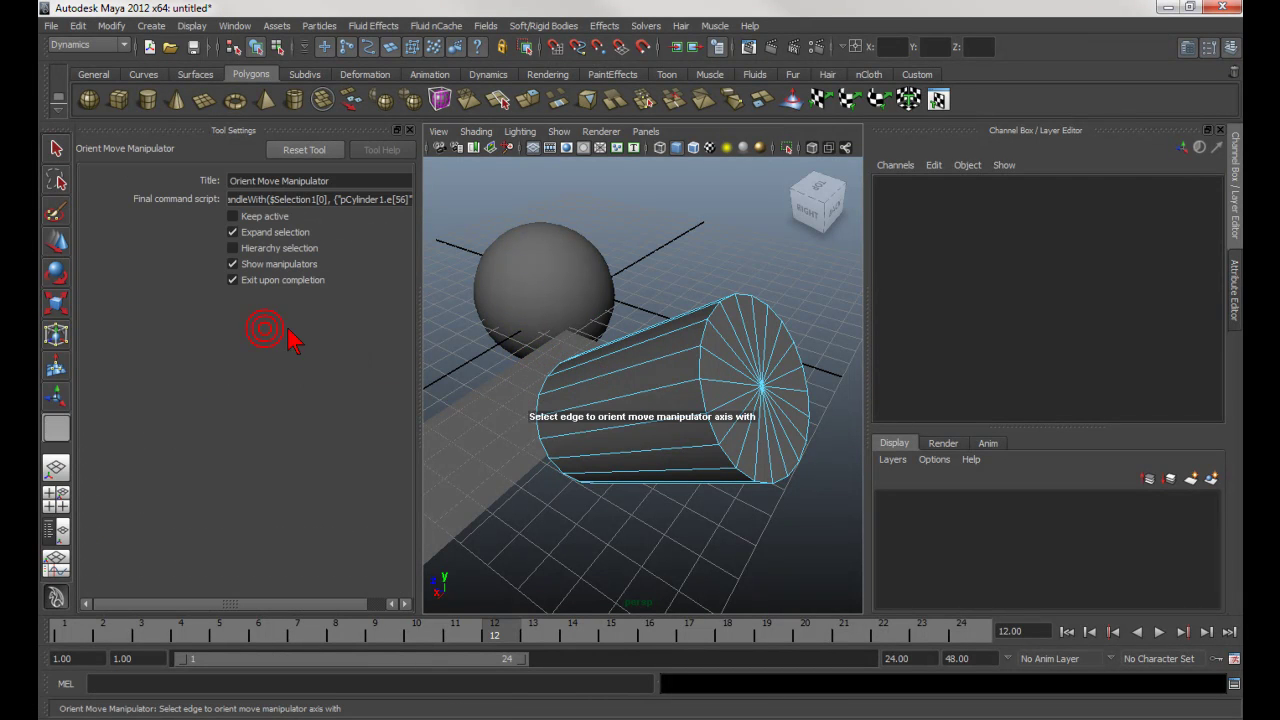
{"action": "left_click", "coordinate": [617, 384]}
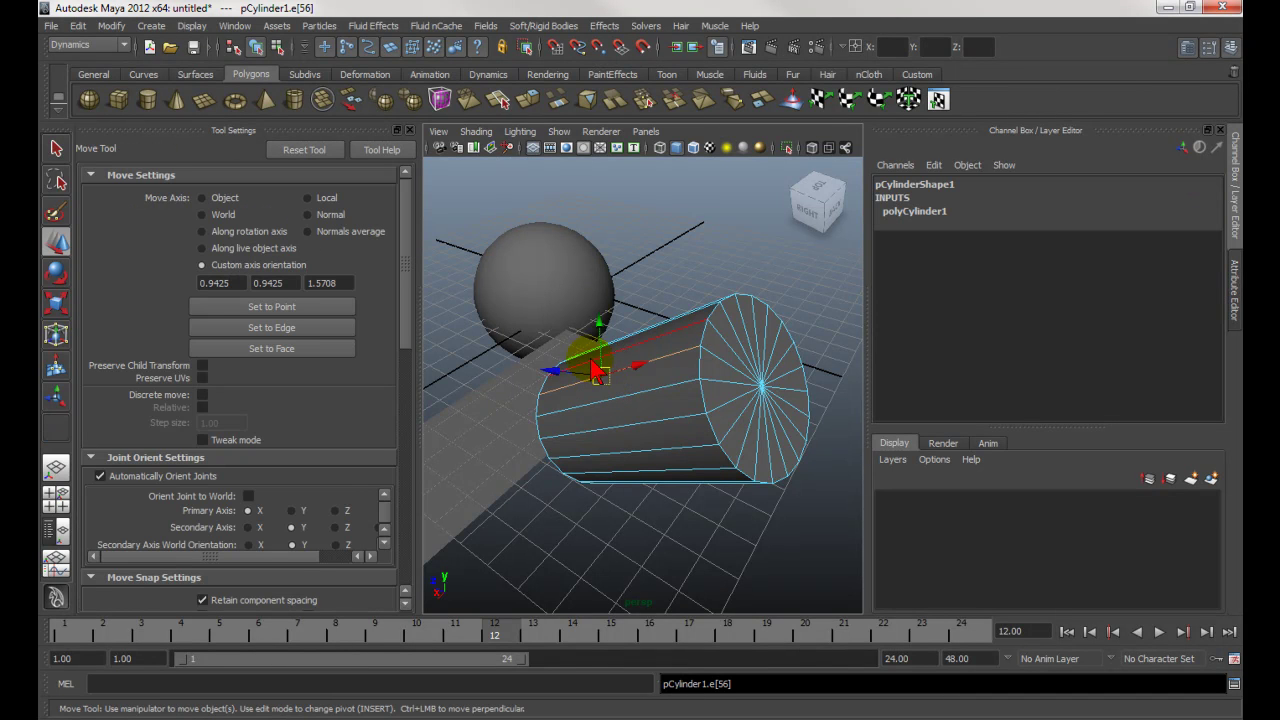
{"action": "left_click_drag", "start_coordinate": [625, 400], "coordinate": [480, 434], "text": "alt"}
{"action": "key", "text": "ctrl+z"}
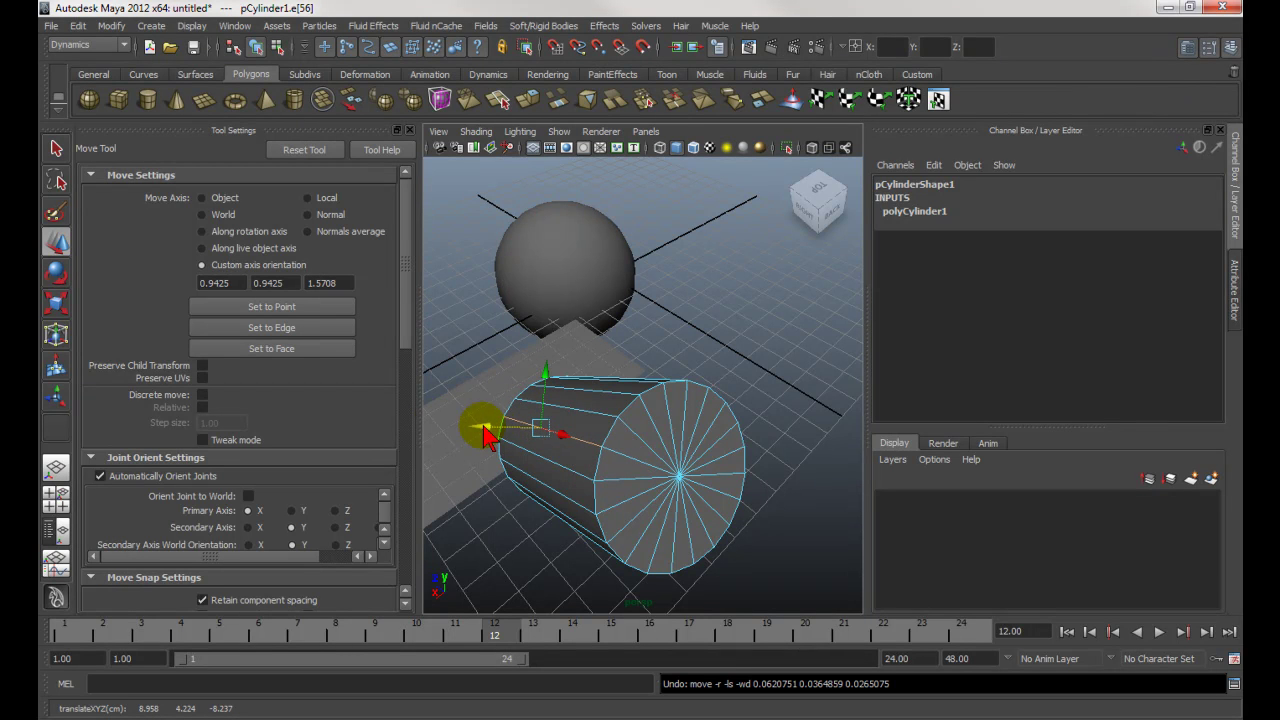
{"action": "left_click", "coordinate": [304, 151]}
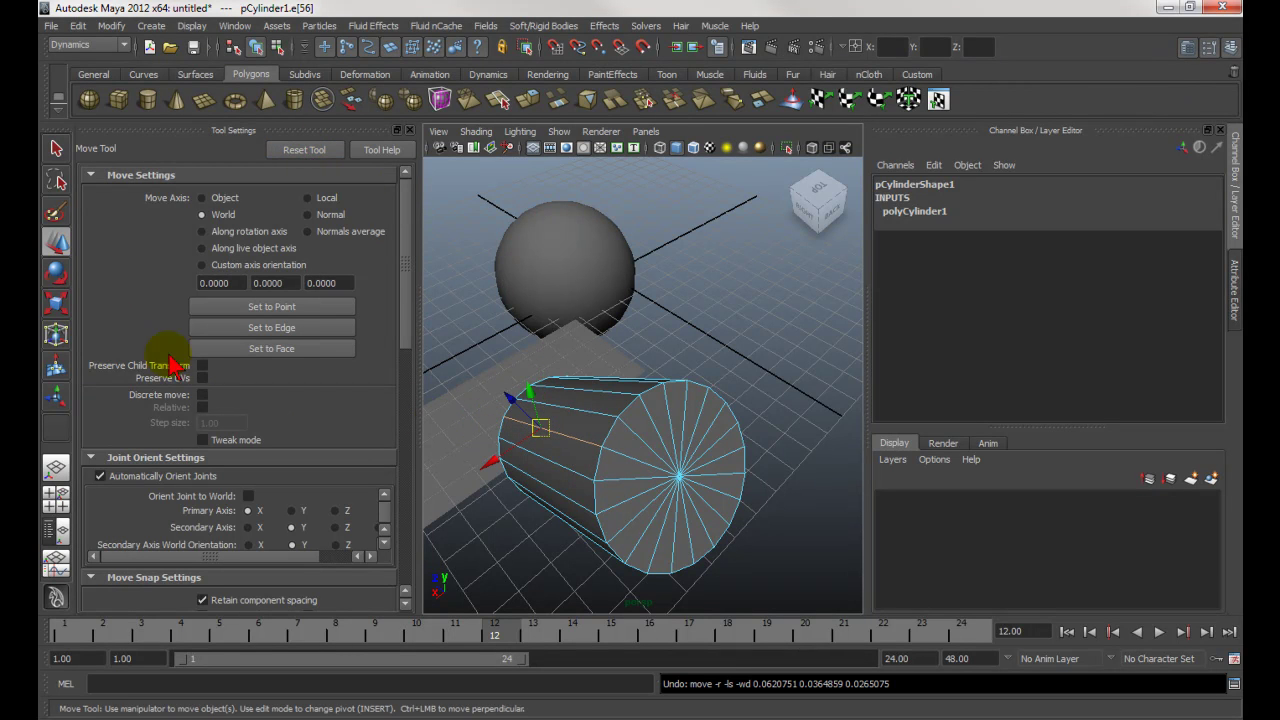
Return the cylinder to object mode and rotate it in Local mode to about X -54.5, Y 6.4, Z -8.9 degrees.
{"action": "left_click", "coordinate": [56, 274]}
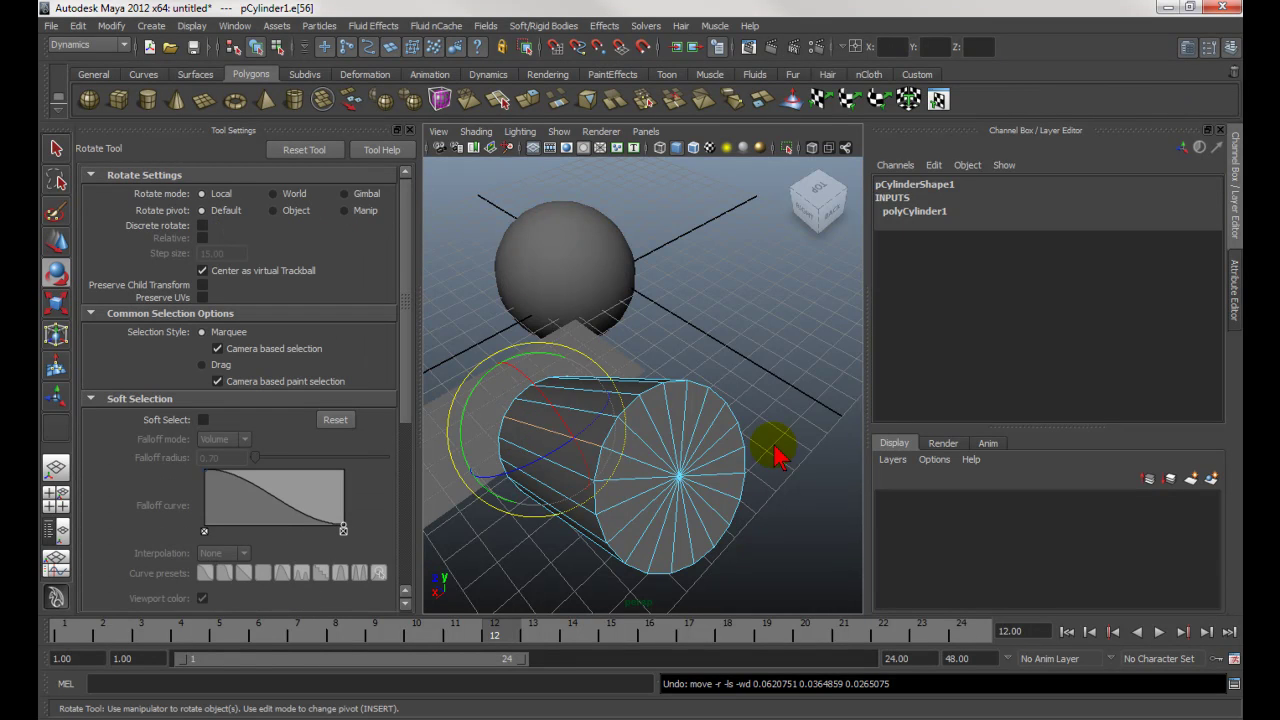
{"action": "left_click_drag", "start_coordinate": [771, 443], "coordinate": [745, 262], "text": "alt"}
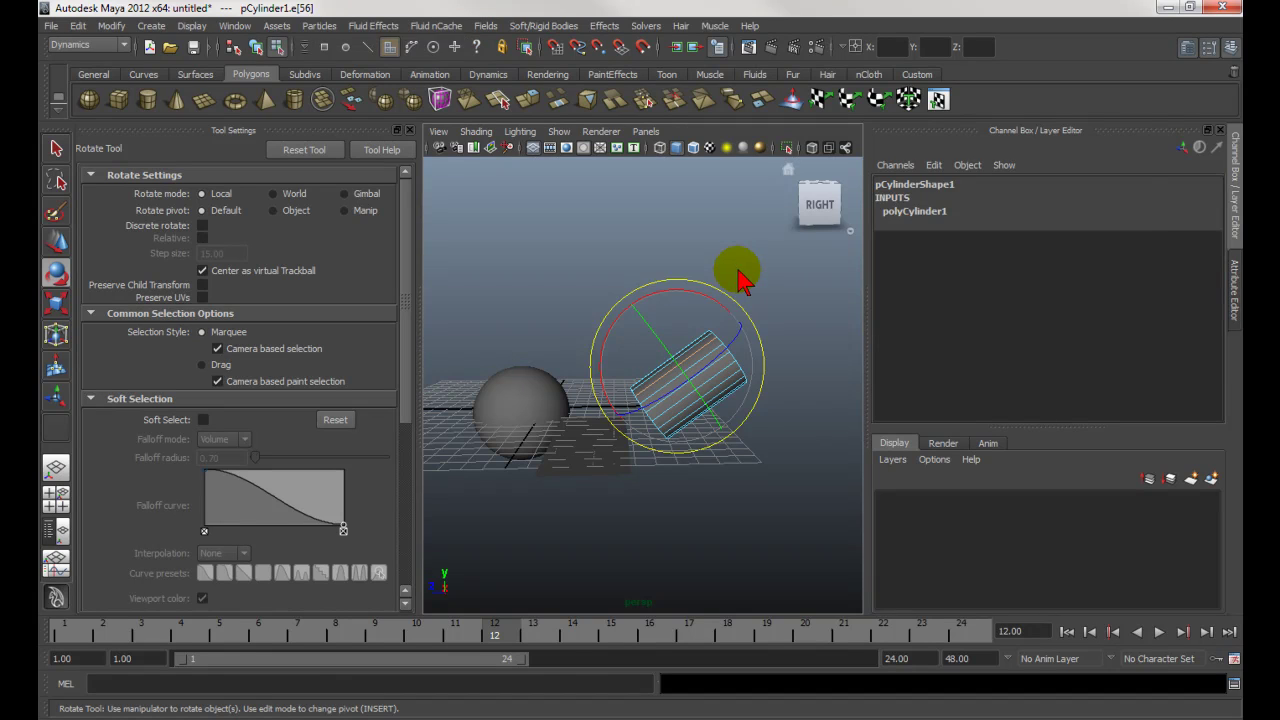
{"action": "key", "text": "F8"}
{"action": "left_click_drag", "start_coordinate": [694, 277], "coordinate": [672, 282], "text": "alt"}
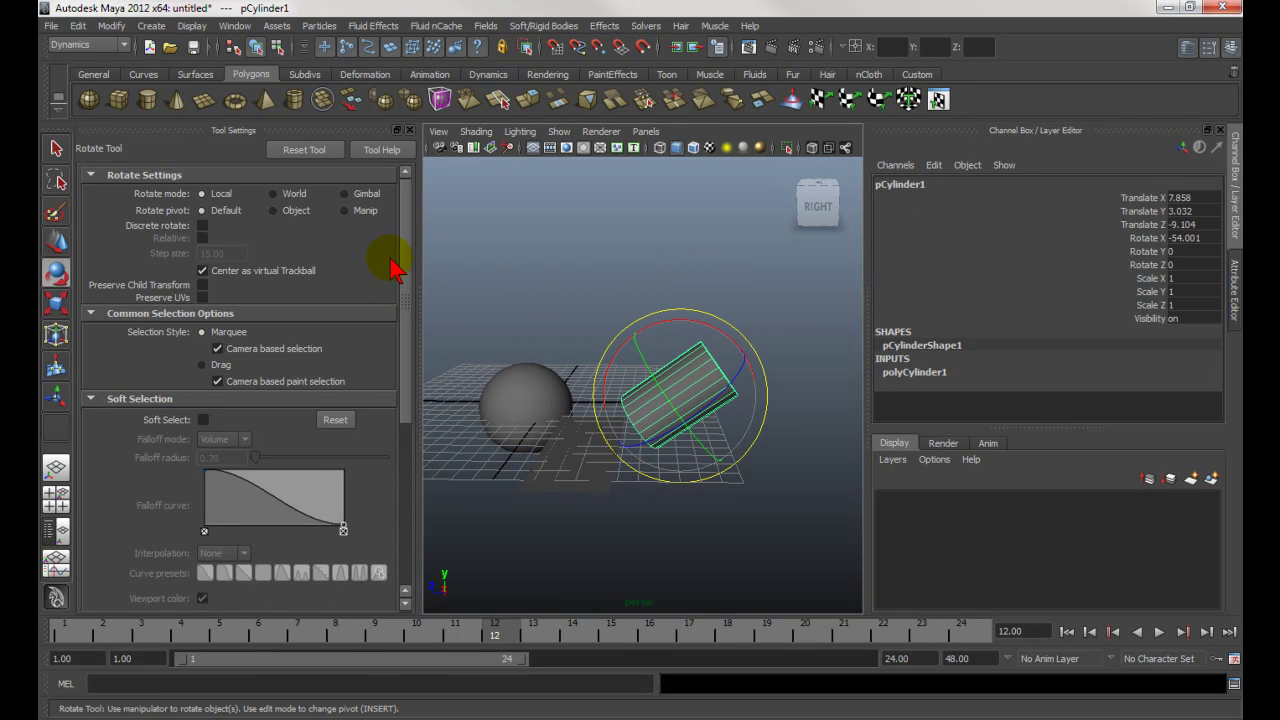
{"action": "left_click_drag", "start_coordinate": [672, 410], "coordinate": [682, 426]}
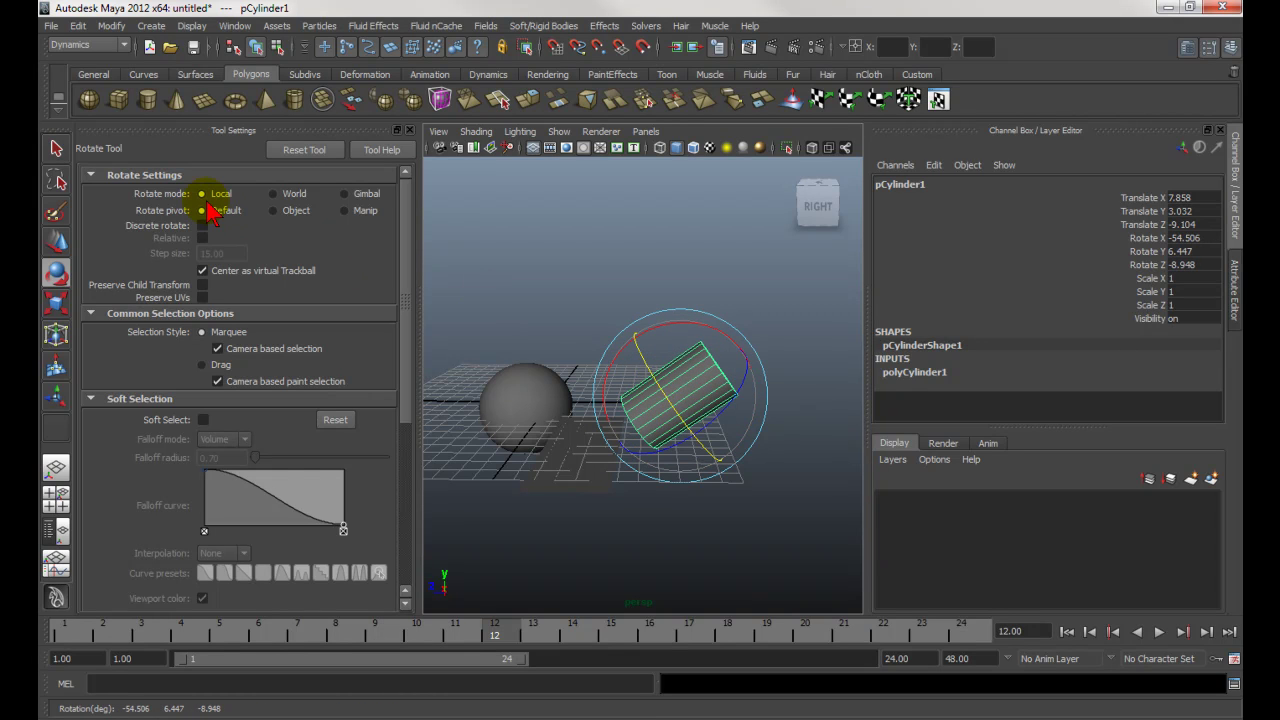
Rotate the cylinder in World mode to about X -52.2, Y -8, Z -9 degrees, and reset the Rotate Tool.
{"action": "left_click", "coordinate": [274, 194]}
{"action": "mouse_move", "coordinate": [722, 430]}
{"action": "left_mouse_down"}
{"action": "mouse_move", "coordinate": [674, 424]}
{"action": "mouse_move", "coordinate": [700, 436]}
{"action": "left_mouse_up"}
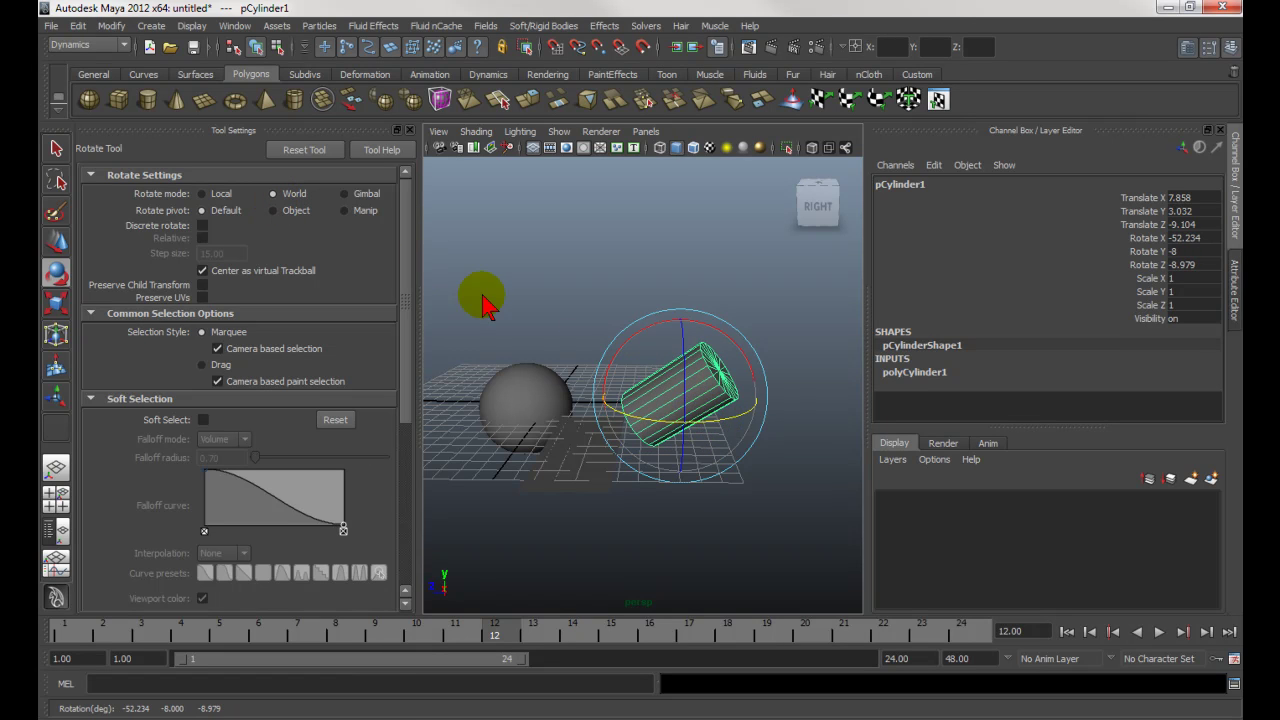
{"action": "left_click", "coordinate": [302, 158]}
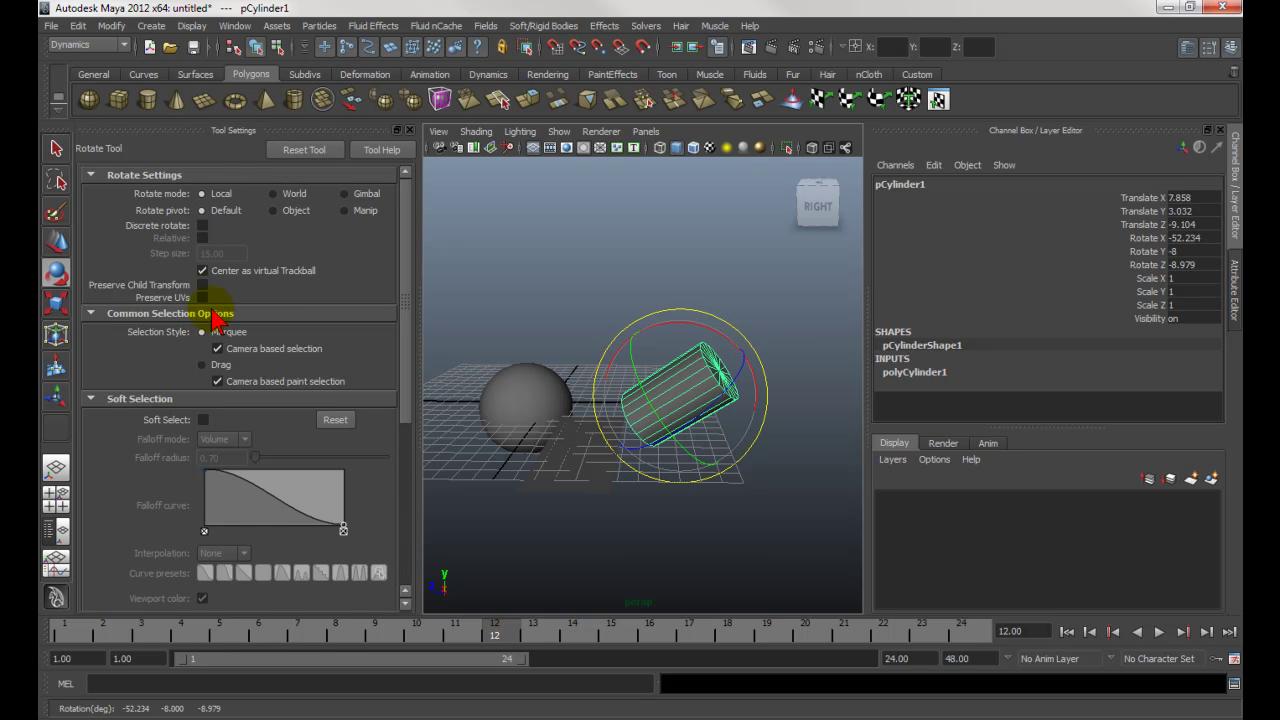
Scale the cylinder uniformly to about 0.815 and scale it along its own Y axis to about 0.756.
{"action": "left_click", "coordinate": [56, 306]}
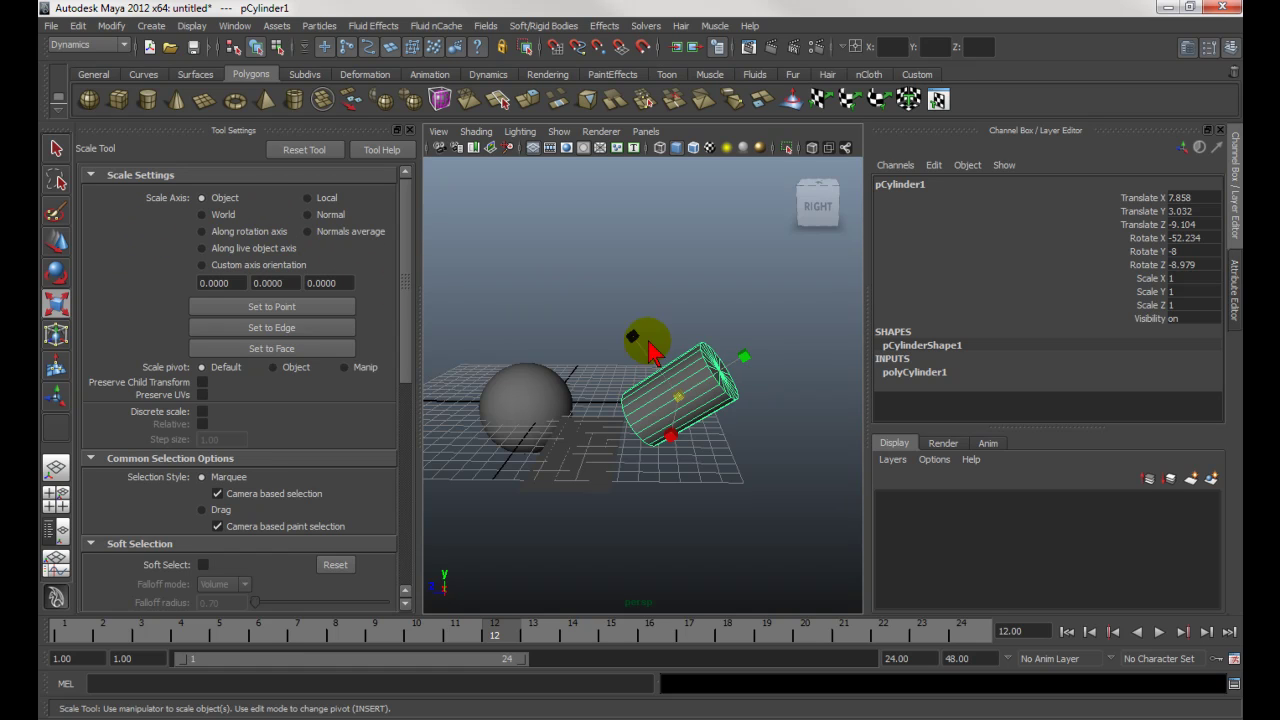
{"action": "left_click_drag", "start_coordinate": [678, 397], "coordinate": [655, 400]}
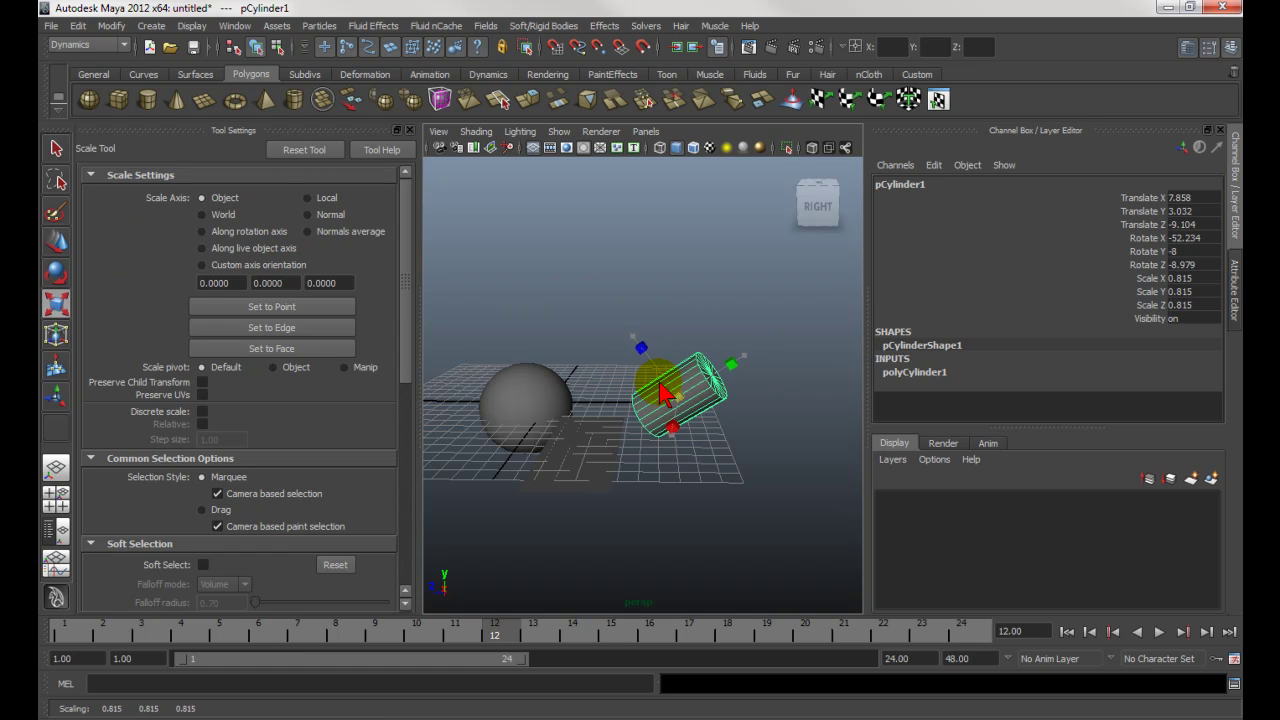
{"action": "mouse_move", "coordinate": [748, 364]}
{"action": "left_mouse_down"}
{"action": "mouse_move", "coordinate": [808, 330]}
{"action": "mouse_move", "coordinate": [744, 356]}
{"action": "left_mouse_up"}
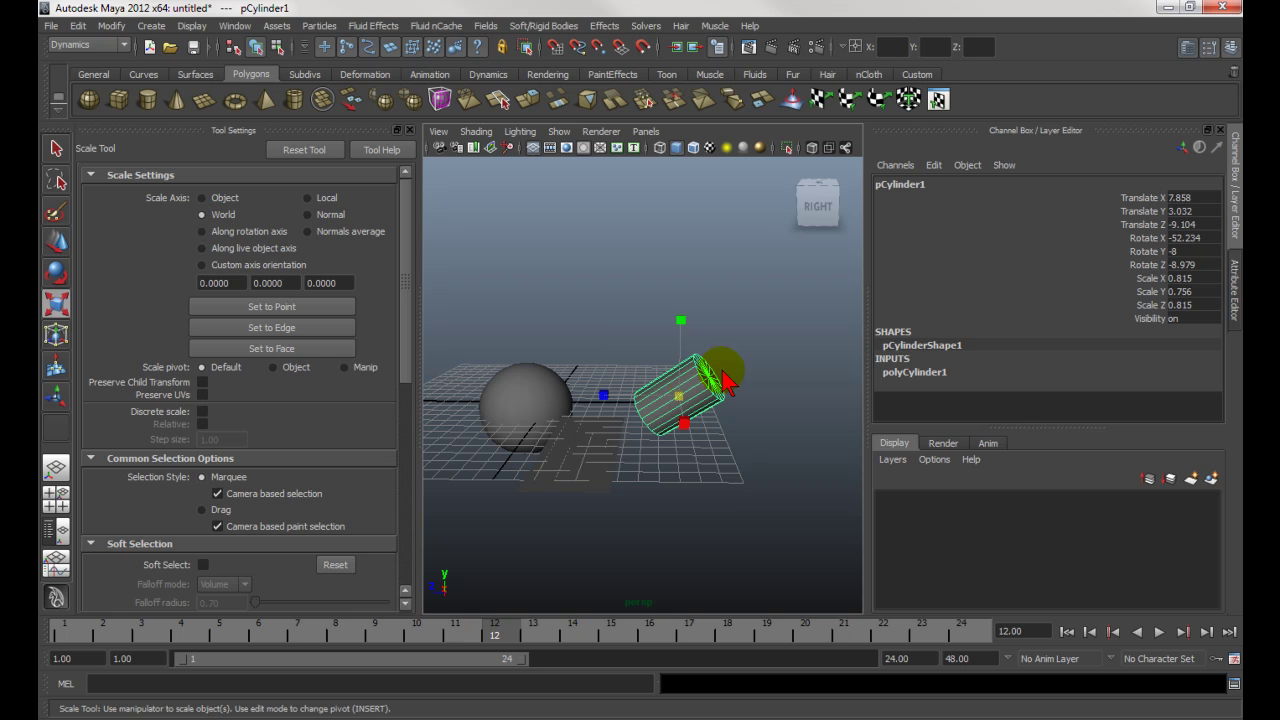
Set the Scale Axis to World and stretch the cylinder along the world Y and Z axes.
{"action": "left_click_drag", "start_coordinate": [681, 320], "coordinate": [690, 272]}
{"action": "left_click_drag", "start_coordinate": [603, 395], "coordinate": [575, 398]}
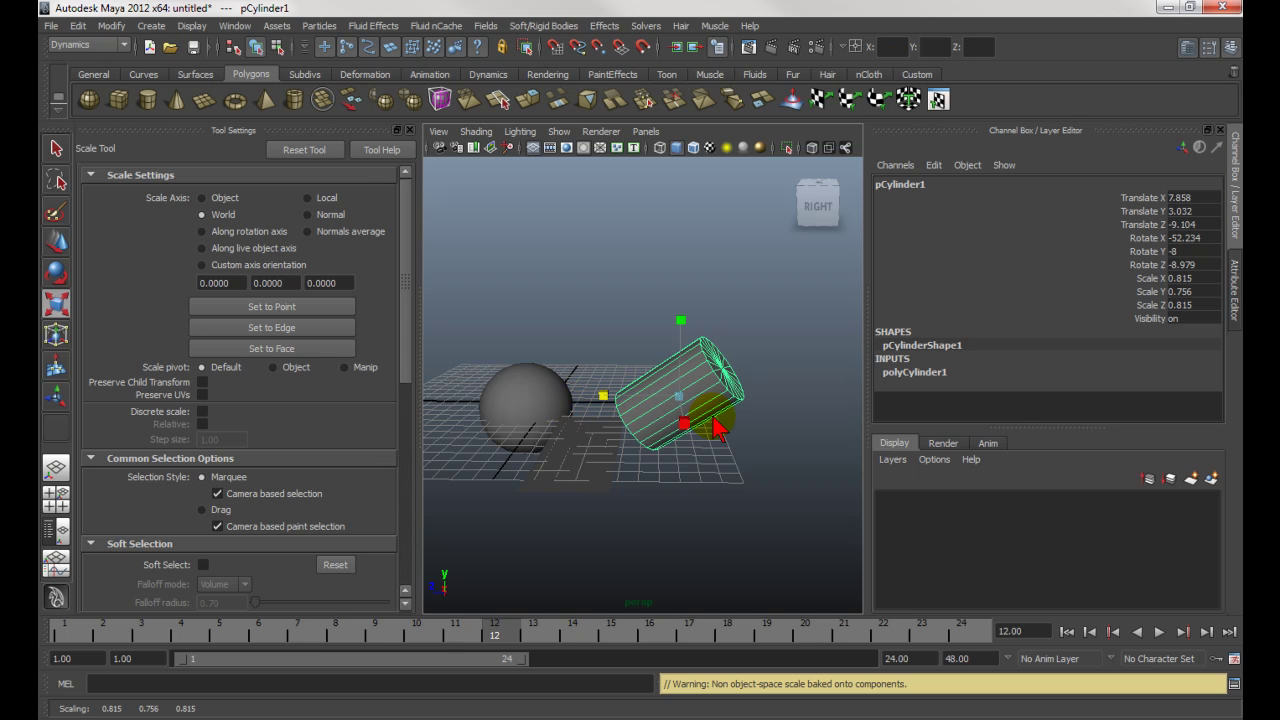
Undo the world-axis stretches of the tilted cylinder and activate the Universal Manipulator on it.
{"action": "key", "text": "ctrl+z"}
{"action": "key", "text": "ctrl+z"}
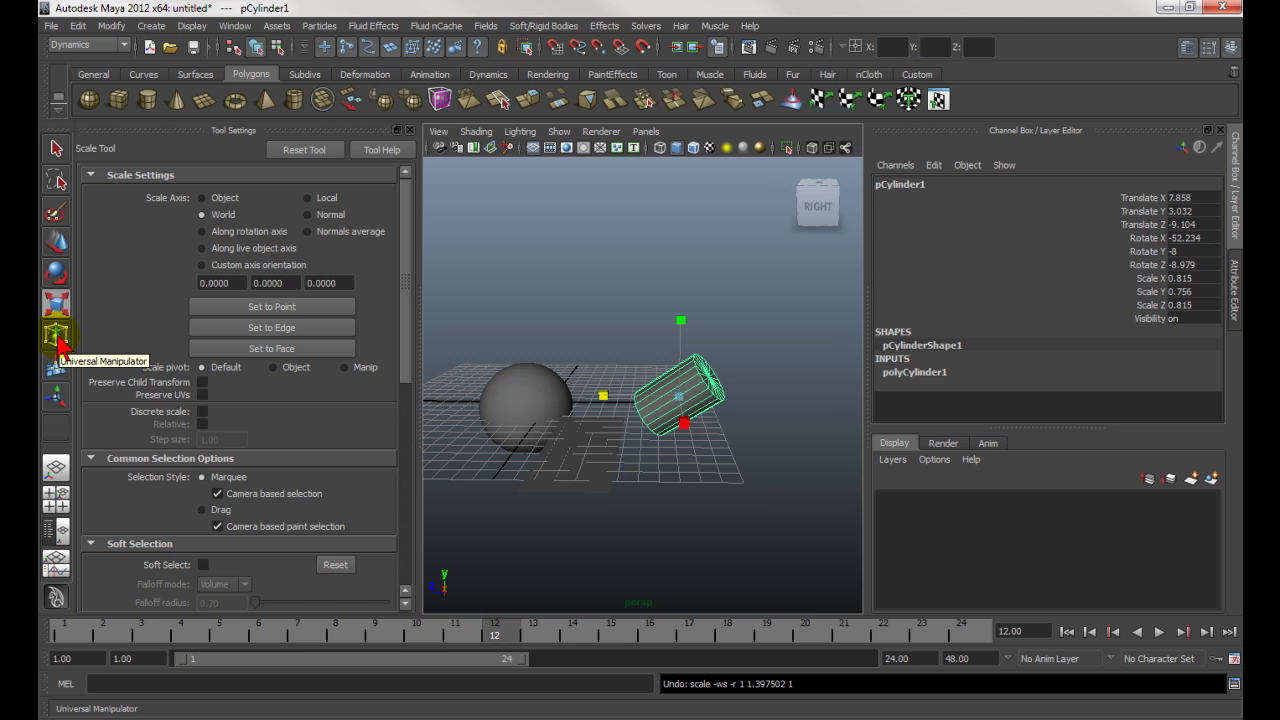
{"action": "left_click", "coordinate": [56, 336]}
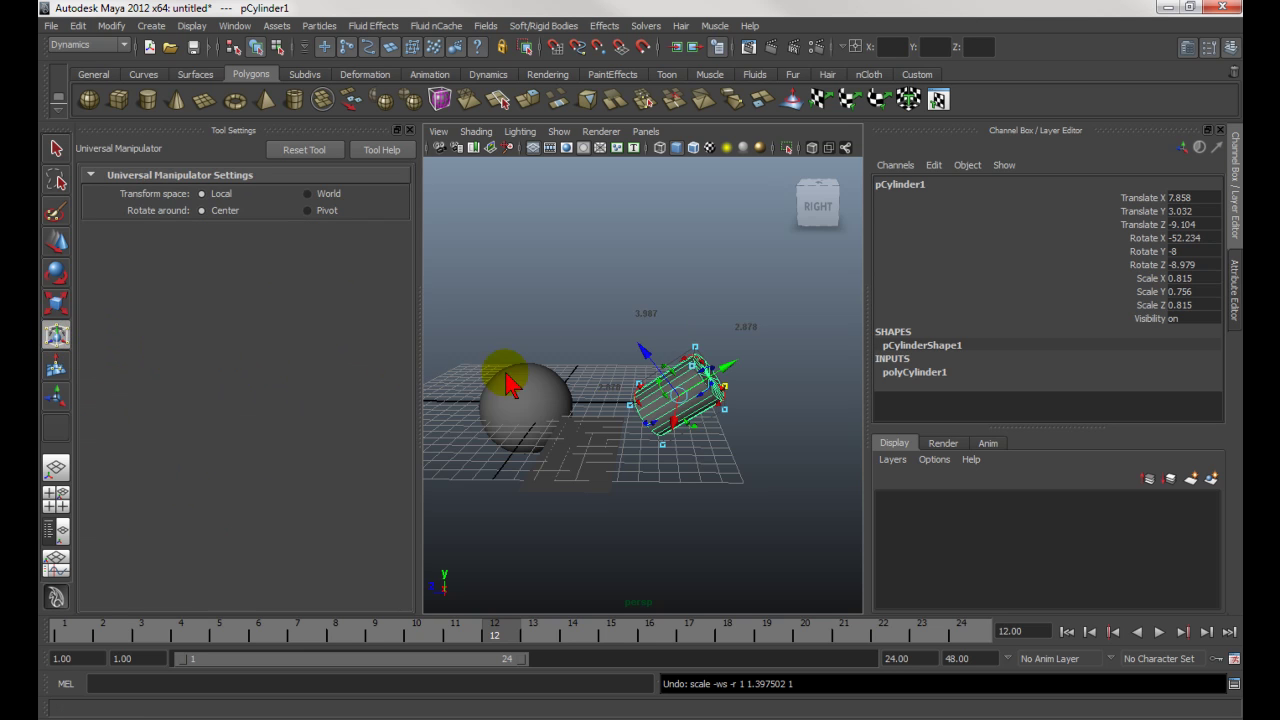
{"action": "left_click", "coordinate": [563, 305]}
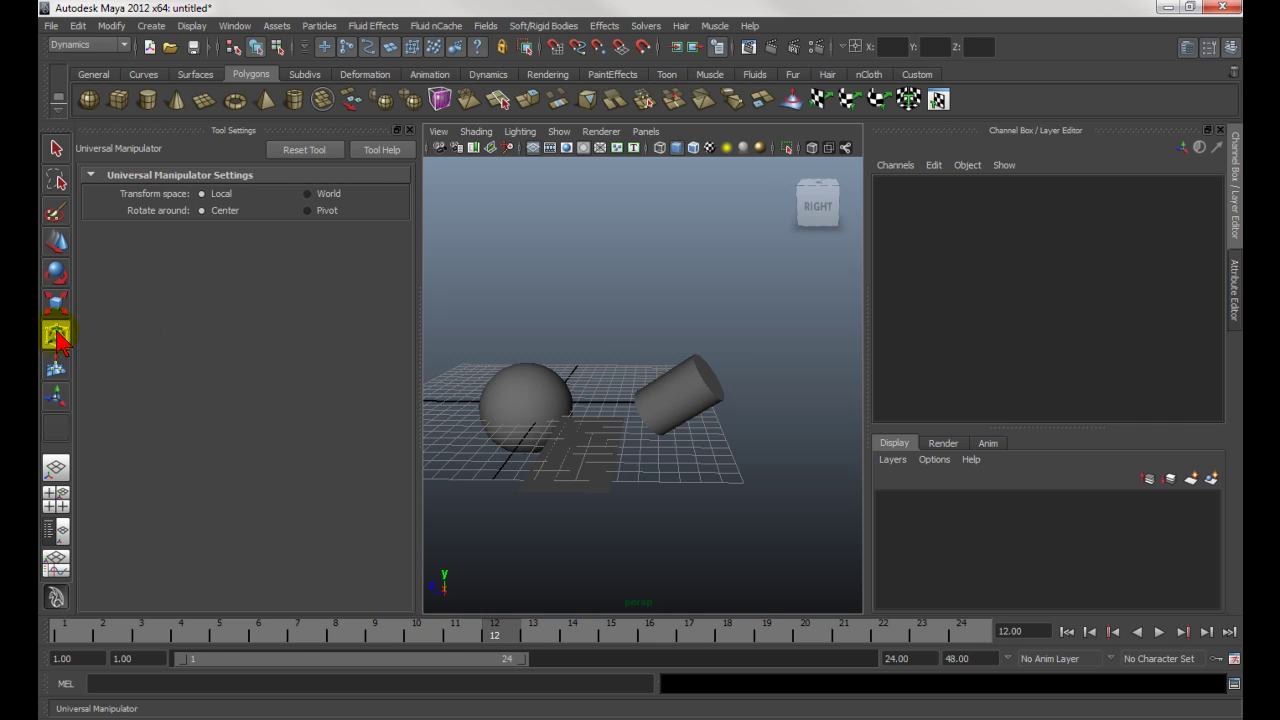
{"action": "left_click", "coordinate": [688, 390]}
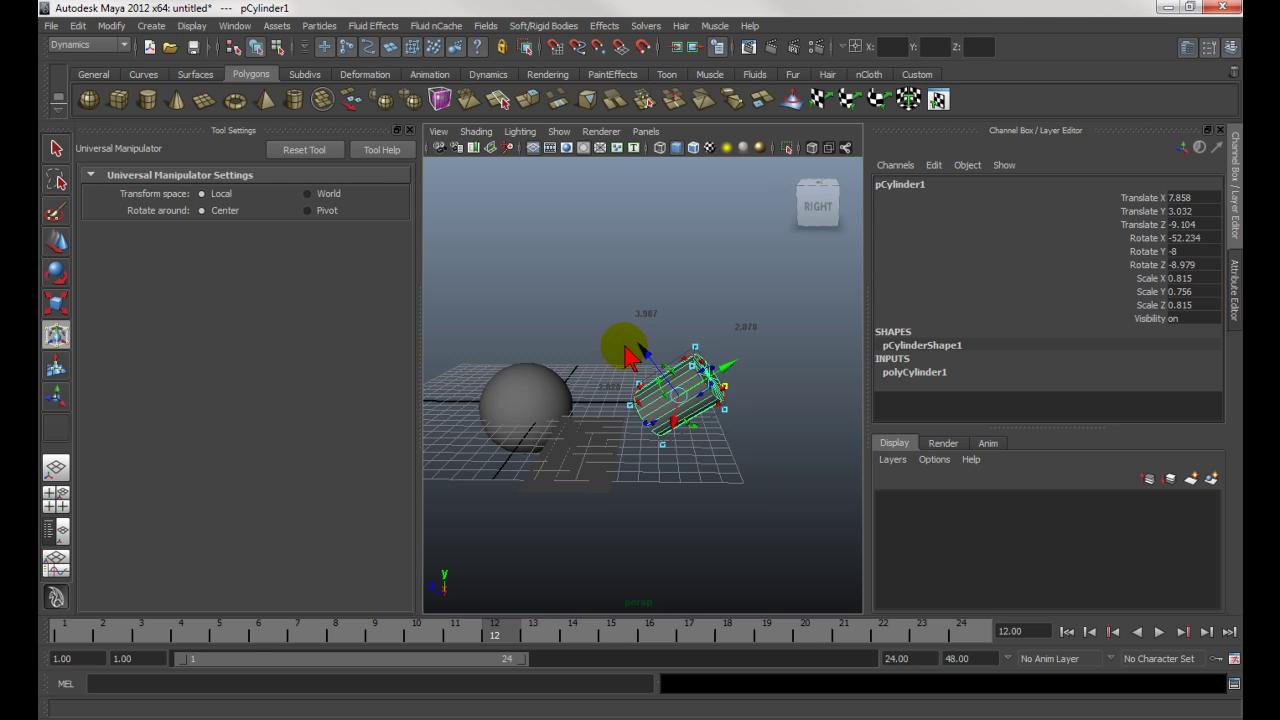
{"action": "scroll", "coordinate": [625, 355], "scroll_direction": "up", "scroll_amount": 4}
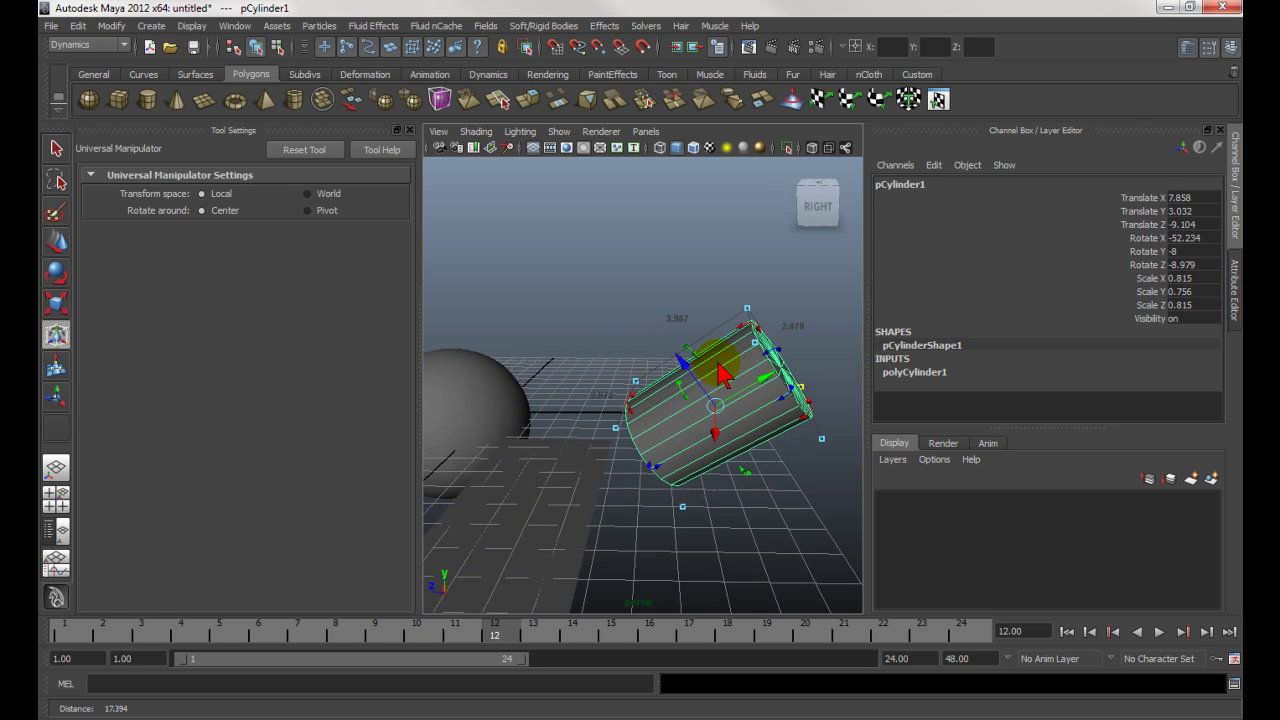
Try rotating the cylinder about its local axes with the Universal Manipulator, and undo the rotations.
{"action": "left_click_drag", "start_coordinate": [651, 271], "coordinate": [640, 322], "text": "alt"}
{"action": "left_click_drag", "start_coordinate": [561, 343], "coordinate": [605, 390]}
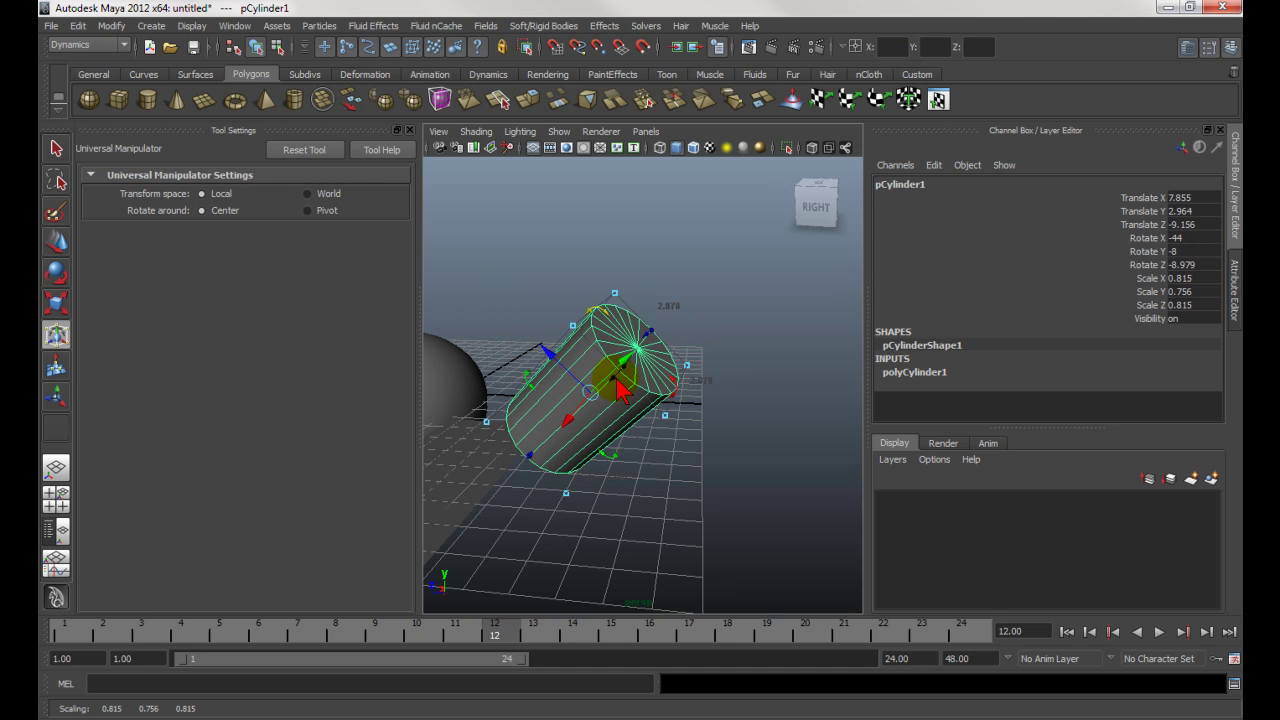
{"action": "left_click_drag", "start_coordinate": [703, 334], "coordinate": [680, 347], "text": "alt"}
{"action": "left_click_drag", "start_coordinate": [697, 395], "coordinate": [650, 320], "text": "alt"}
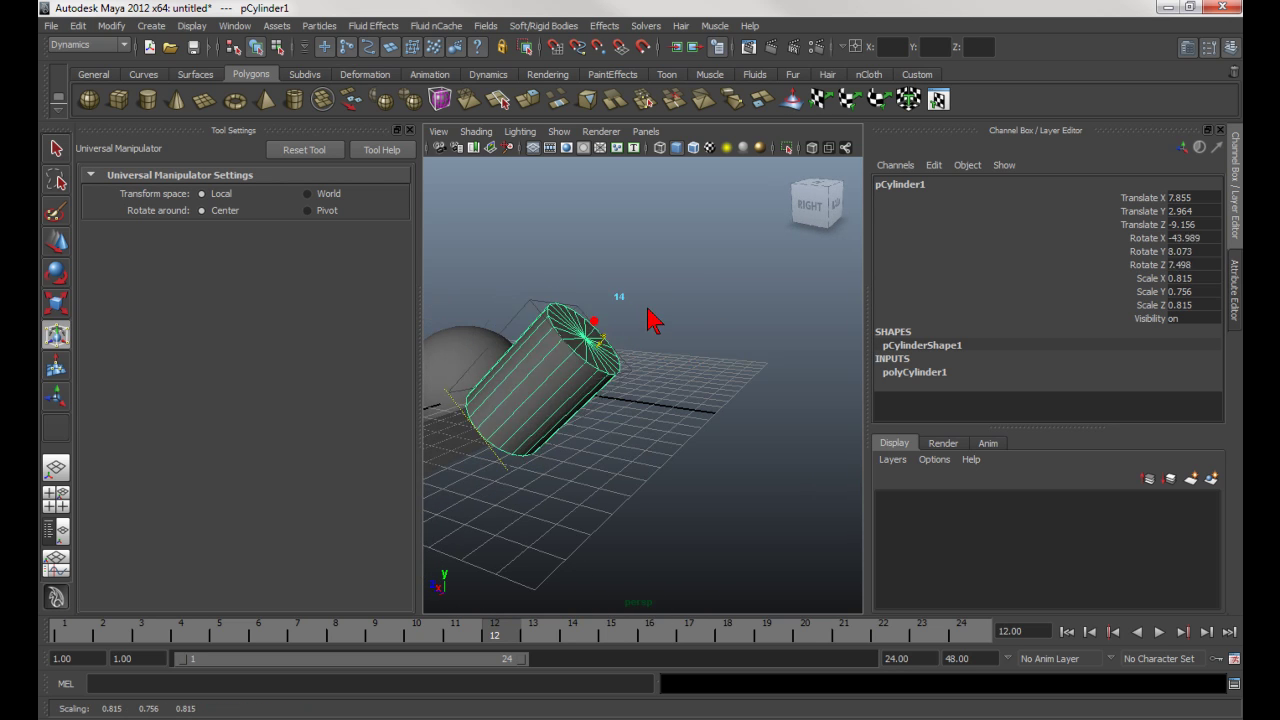
{"action": "left_click_drag", "start_coordinate": [580, 347], "coordinate": [615, 347]}
{"action": "key", "text": "ctrl+z"}
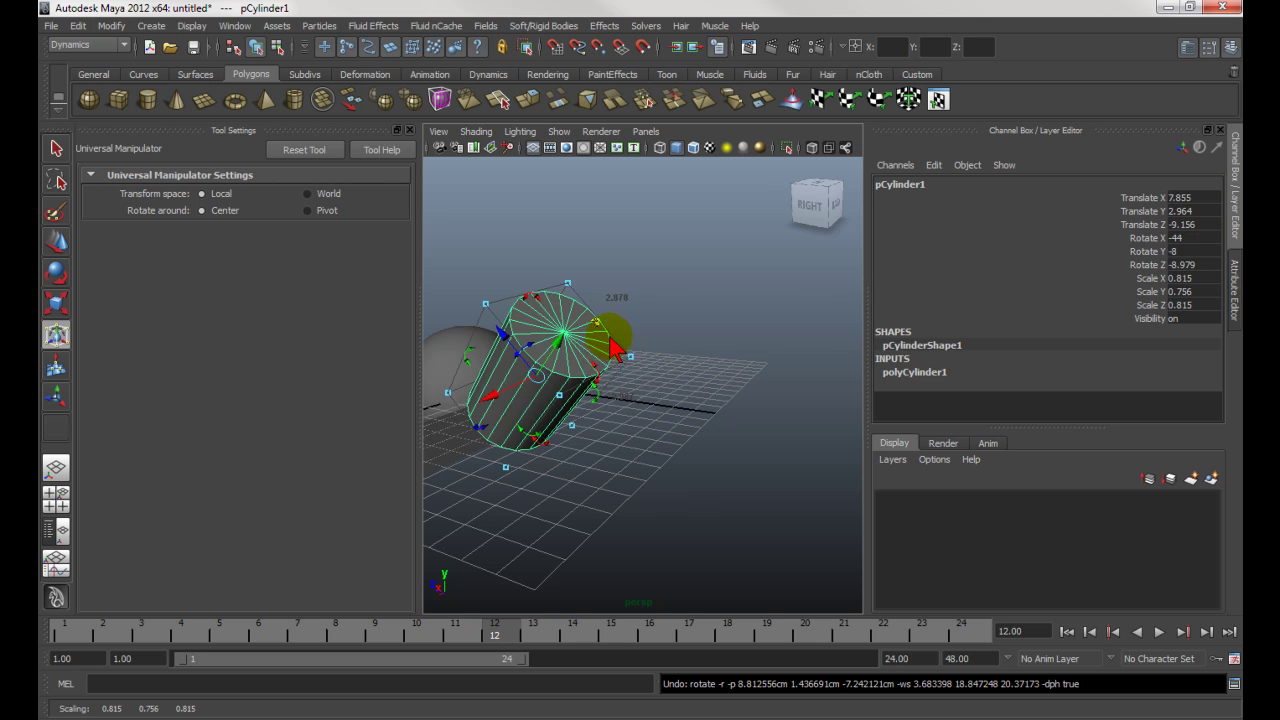
{"action": "left_click_drag", "start_coordinate": [528, 384], "coordinate": [576, 390], "text": "alt"}
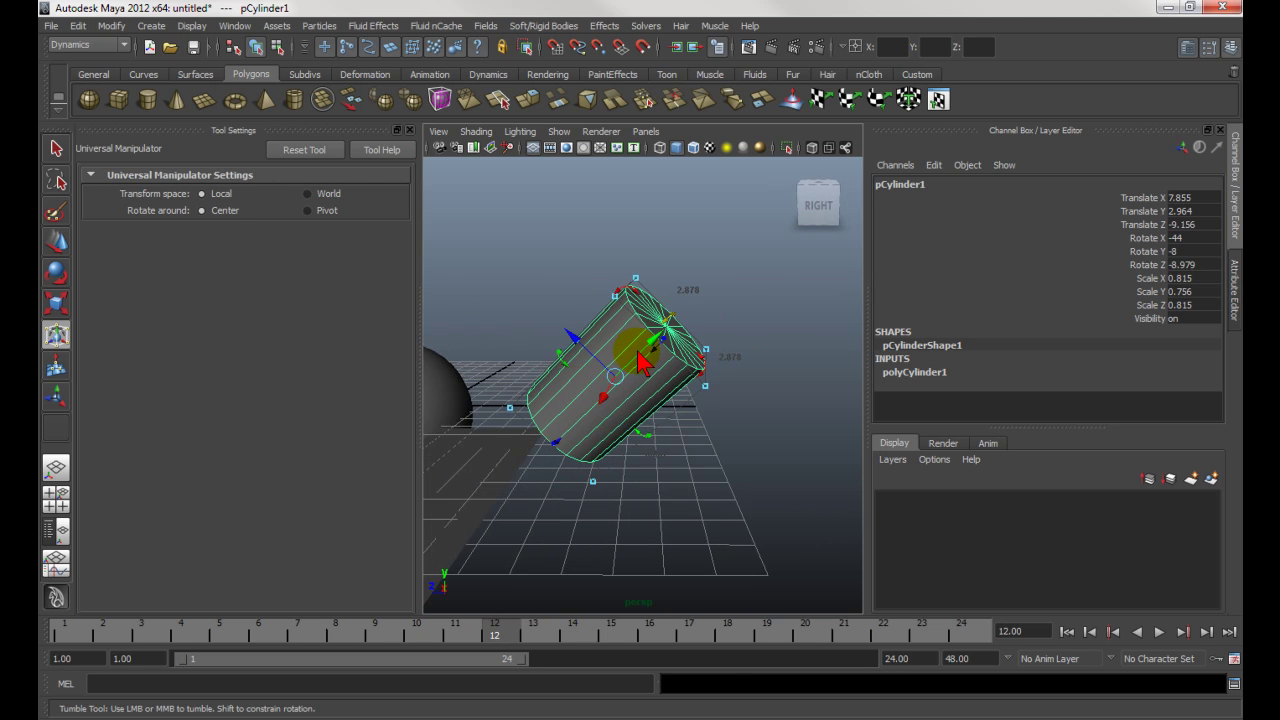
{"action": "key", "text": "ctrl+z"}
{"action": "key", "text": "ctrl+z"}
{"action": "key", "text": "ctrl+z"}
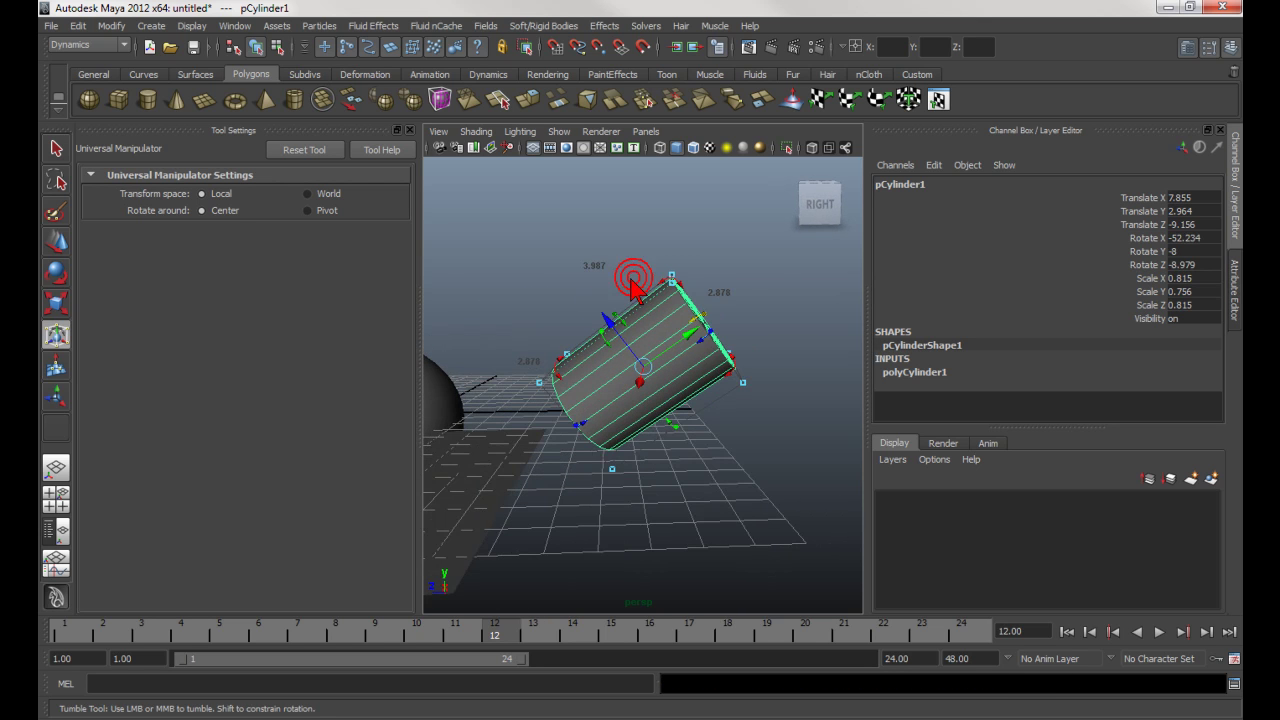
Scale the cylinder non-uniformly with the Universal Manipulator to about X 0.74, Y 0.637, Z 0.836.
{"action": "left_click_drag", "start_coordinate": [615, 308], "coordinate": [637, 343], "text": "alt"}
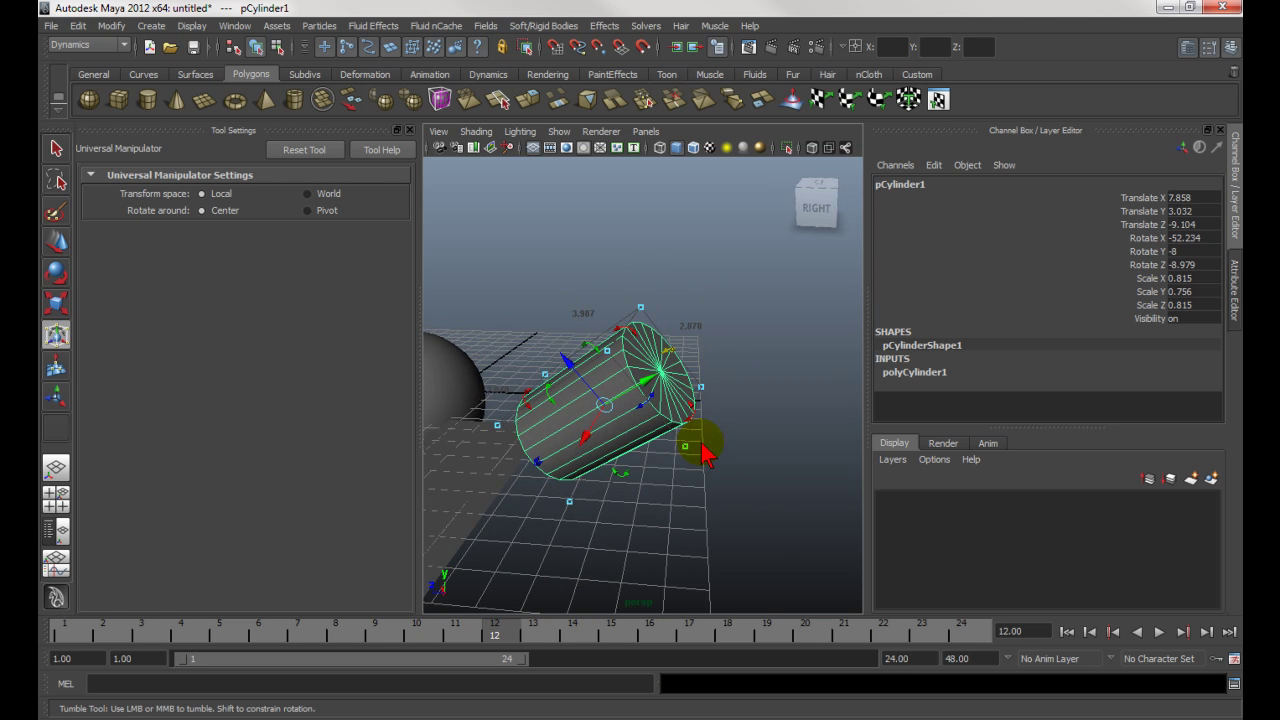
{"action": "mouse_move", "coordinate": [628, 340]}
{"action": "left_mouse_down", "text": "alt"}
{"action": "mouse_move", "coordinate": [634, 362]}
{"action": "mouse_move", "coordinate": [608, 280]}
{"action": "mouse_move", "coordinate": [652, 335]}
{"action": "left_mouse_up", "text": "alt"}
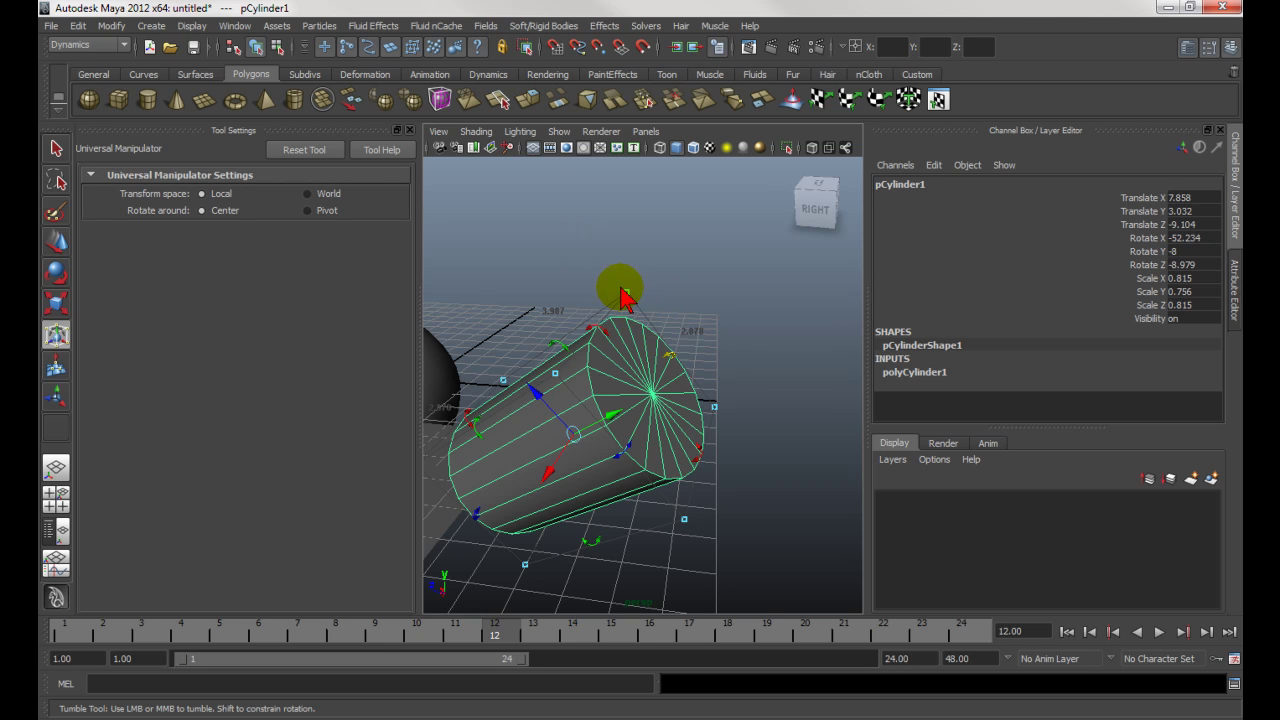
{"action": "left_click_drag", "start_coordinate": [625, 299], "coordinate": [668, 343]}
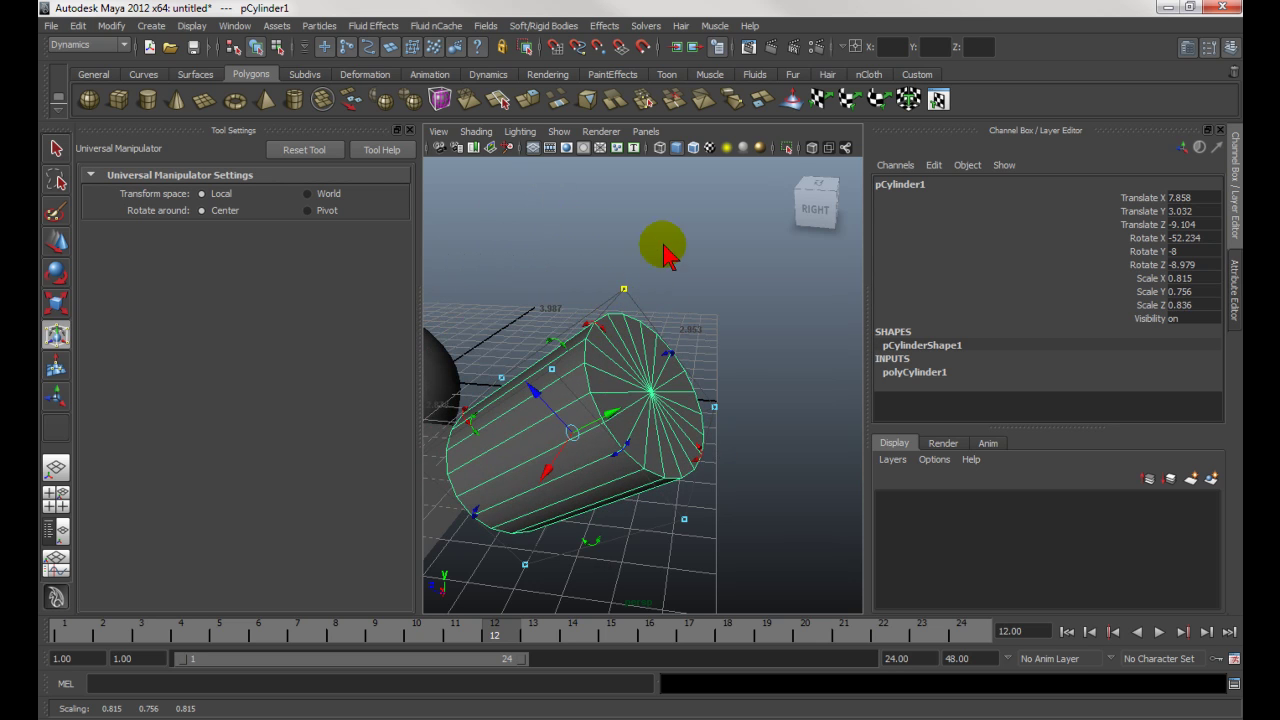
{"action": "left_click_drag", "start_coordinate": [628, 300], "coordinate": [592, 387]}
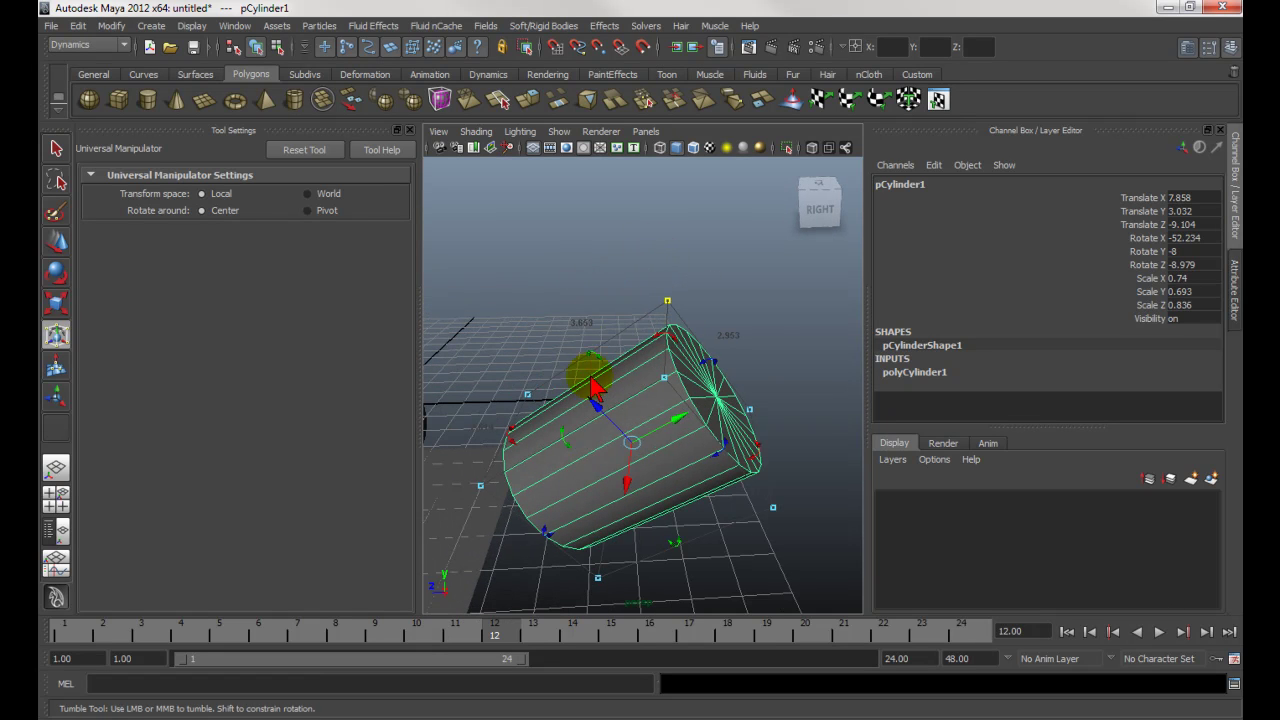
{"action": "mouse_move", "coordinate": [676, 313]}
{"action": "left_mouse_down"}
{"action": "mouse_move", "coordinate": [680, 294]}
{"action": "mouse_move", "coordinate": [771, 247]}
{"action": "mouse_move", "coordinate": [648, 340]}
{"action": "mouse_move", "coordinate": [686, 314]}
{"action": "mouse_move", "coordinate": [651, 337]}
{"action": "mouse_move", "coordinate": [660, 322]}
{"action": "left_mouse_up"}
Scale the cylinder proportionally with the Universal Manipulator to about X 0.894, Y 0.77, Z 1.01.
{"action": "right_click_drag", "start_coordinate": [643, 329], "coordinate": [620, 407], "text": "alt"}
{"action": "middle_click_drag", "start_coordinate": [625, 362], "coordinate": [627, 357], "text": "alt"}
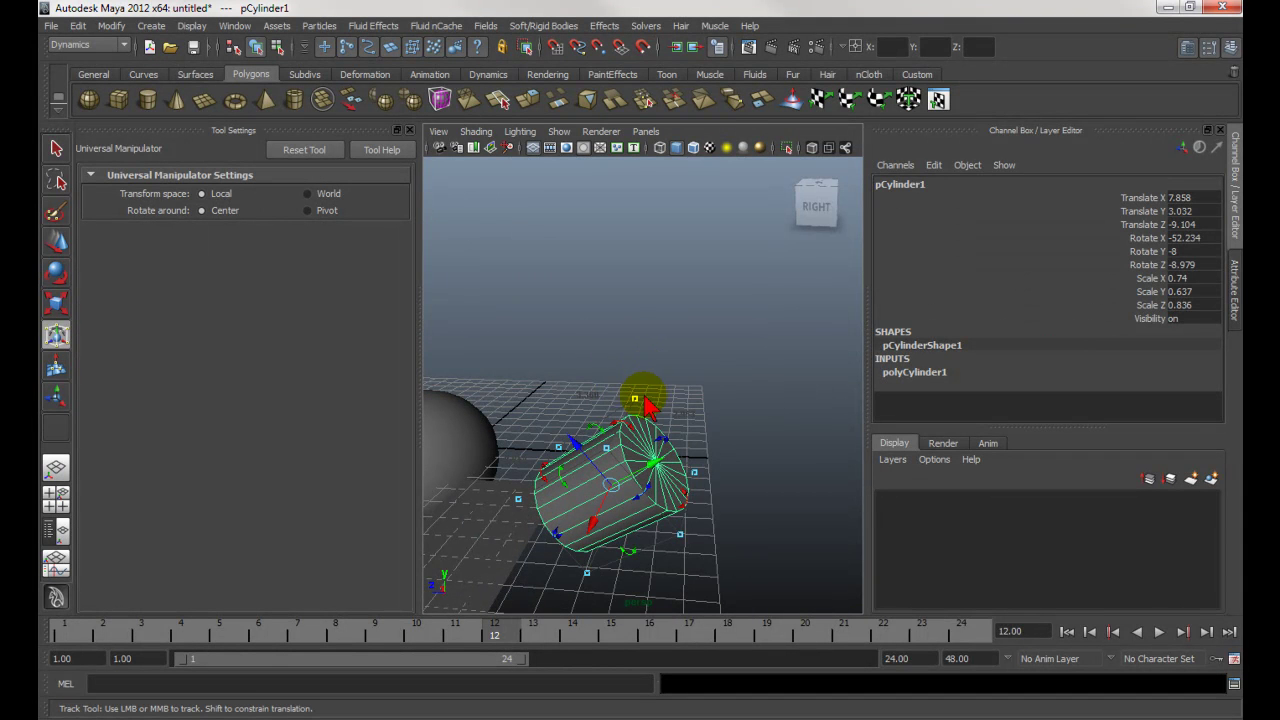
{"action": "left_click_drag", "start_coordinate": [637, 399], "coordinate": [583, 570]}
{"action": "left_click", "coordinate": [605, 488]}
{"action": "left_click_drag", "start_coordinate": [611, 489], "coordinate": [617, 517]}
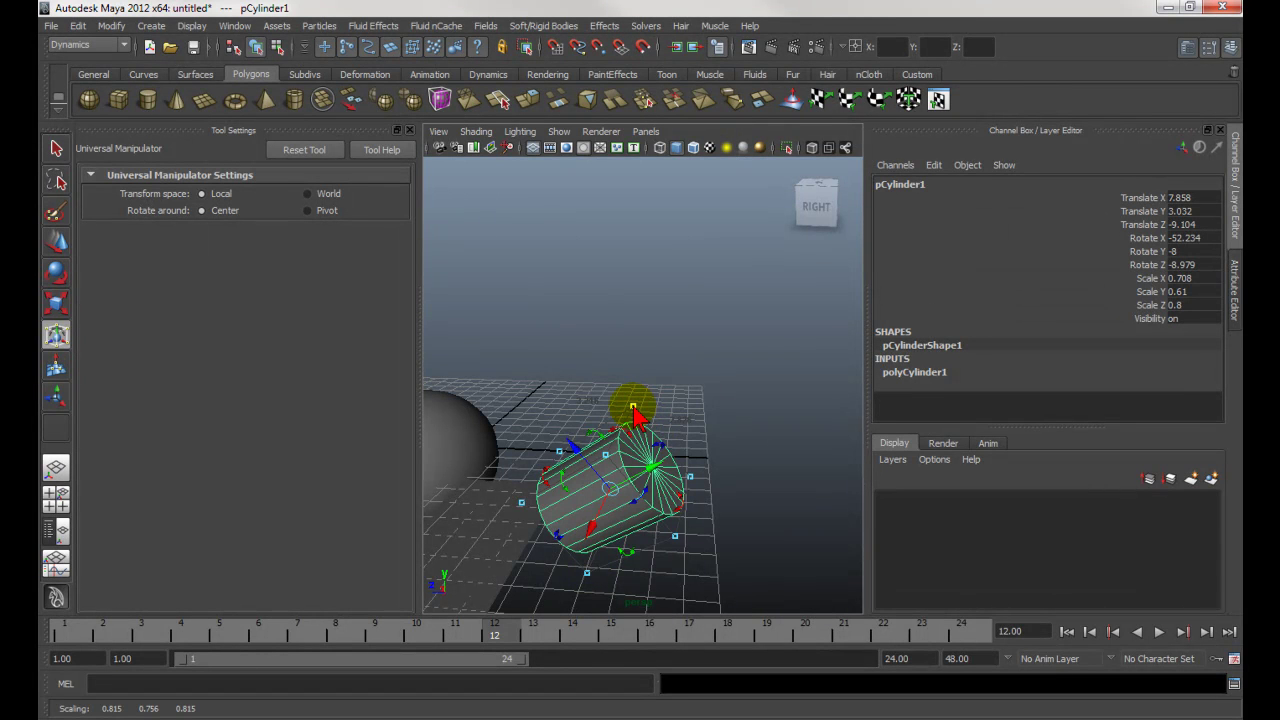
{"action": "left_click_drag", "start_coordinate": [614, 495], "coordinate": [648, 384]}
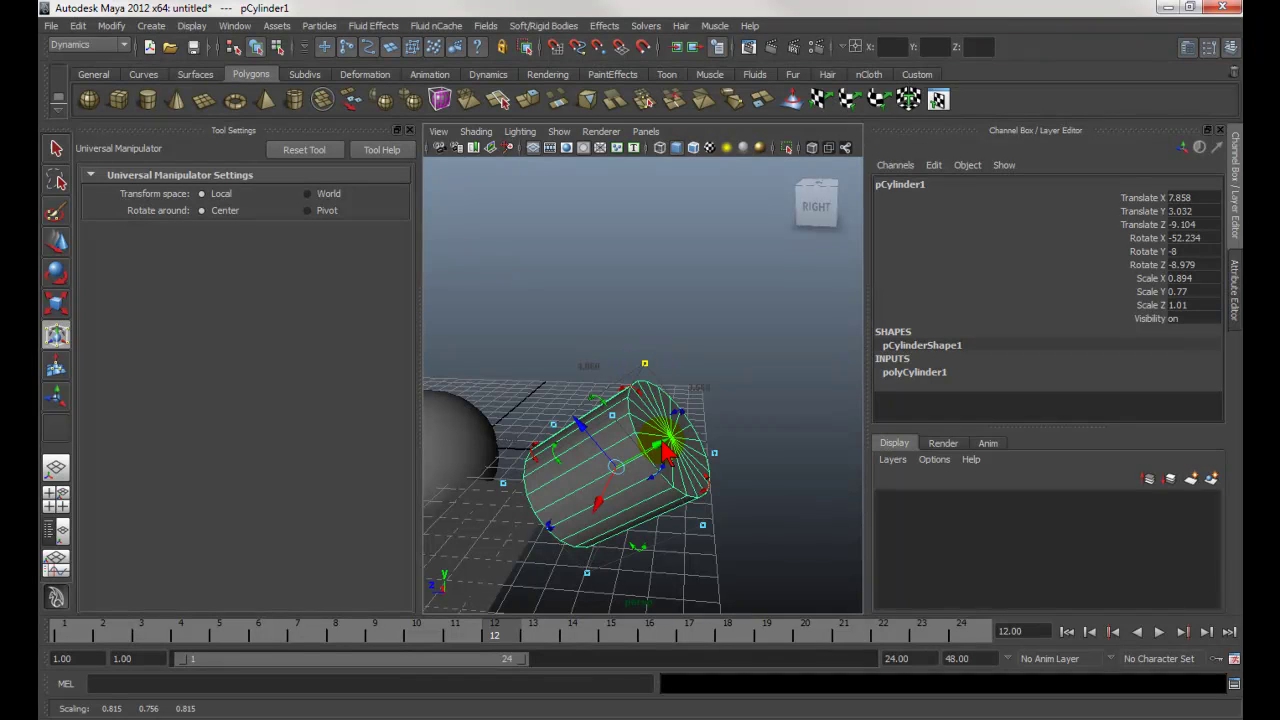
Undo a single-axis scale of the cylinder and scale it proportionally to about X 0.529, Y 0.455, Z 0.598.
{"action": "mouse_move", "coordinate": [645, 372]}
{"action": "left_mouse_down"}
{"action": "mouse_move", "coordinate": [646, 360]}
{"action": "mouse_move", "coordinate": [614, 443]}
{"action": "mouse_move", "coordinate": [620, 363]}
{"action": "mouse_move", "coordinate": [645, 375]}
{"action": "left_mouse_up"}
{"action": "key", "text": "ctrl+z"}
{"action": "key", "text": "ctrl+z"}
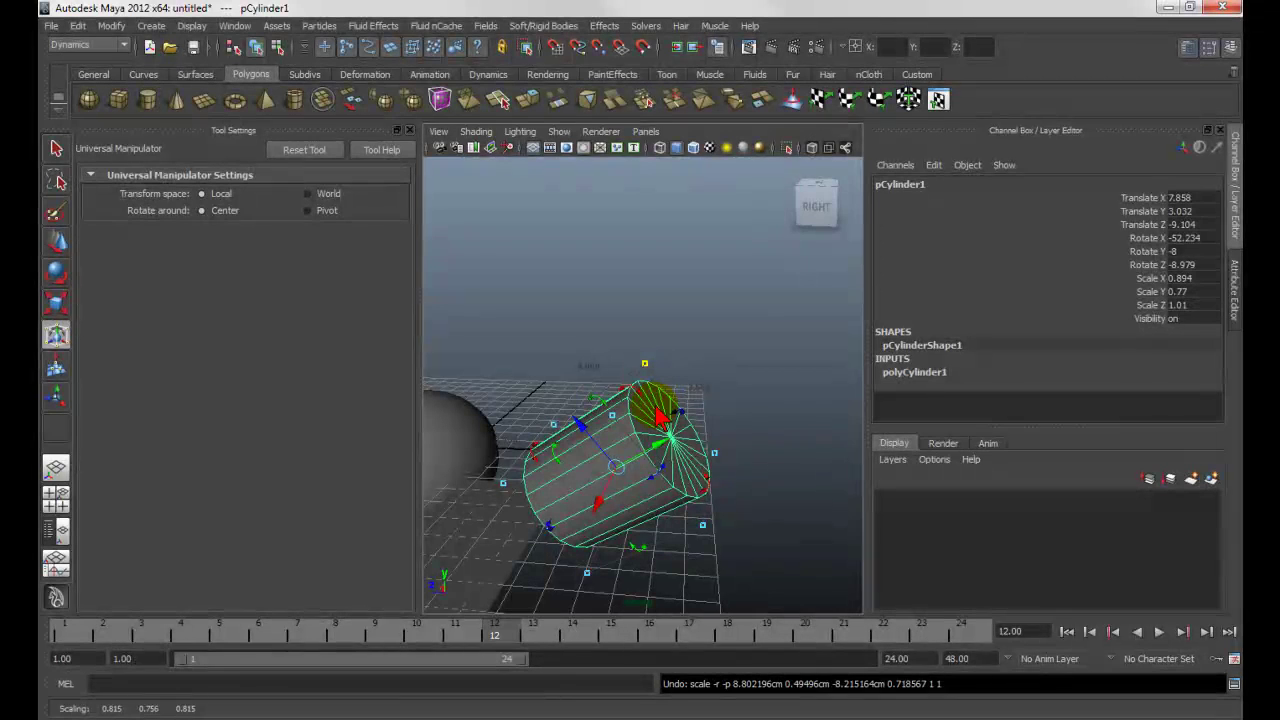
{"action": "left_click_drag", "start_coordinate": [645, 366], "coordinate": [627, 399]}
{"action": "left_click_drag", "start_coordinate": [604, 445], "coordinate": [651, 363]}
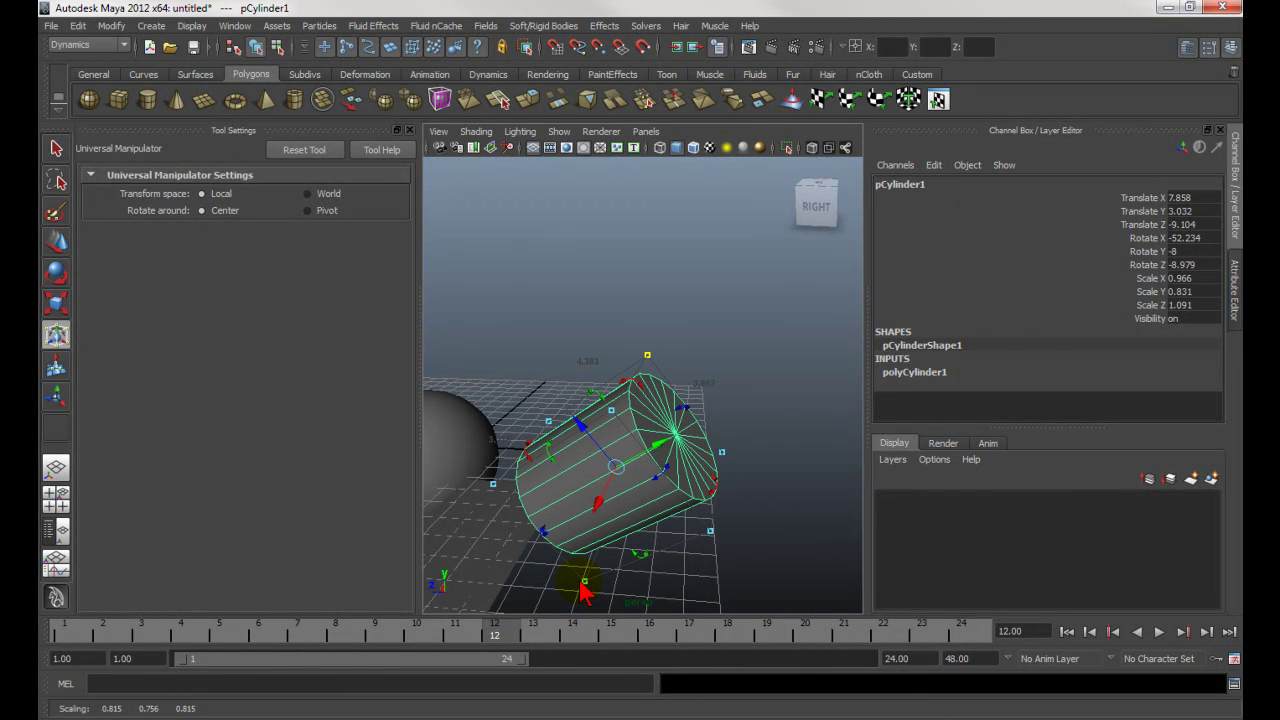
{"action": "left_click_drag", "start_coordinate": [713, 398], "coordinate": [608, 443], "text": "alt"}
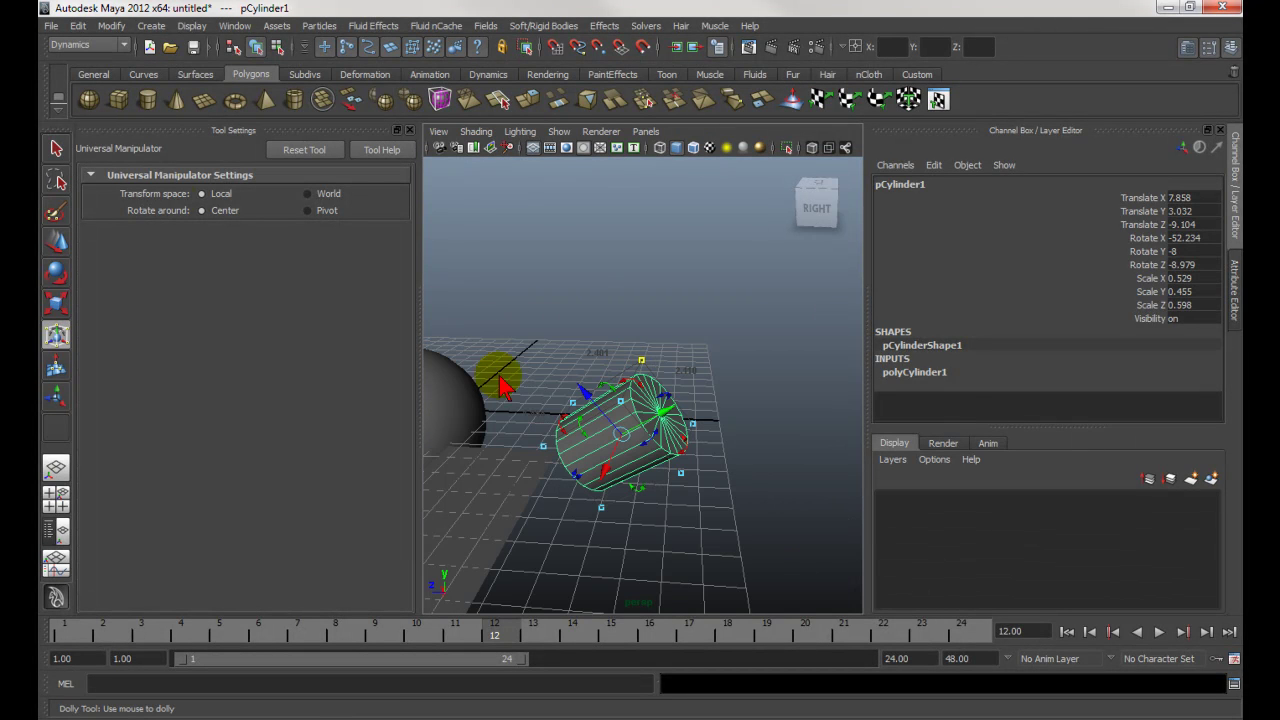
Set the Universal Manipulator's Transform space to World and try rotating the cylinder about the world X axis.
{"action": "left_click", "coordinate": [56, 337]}
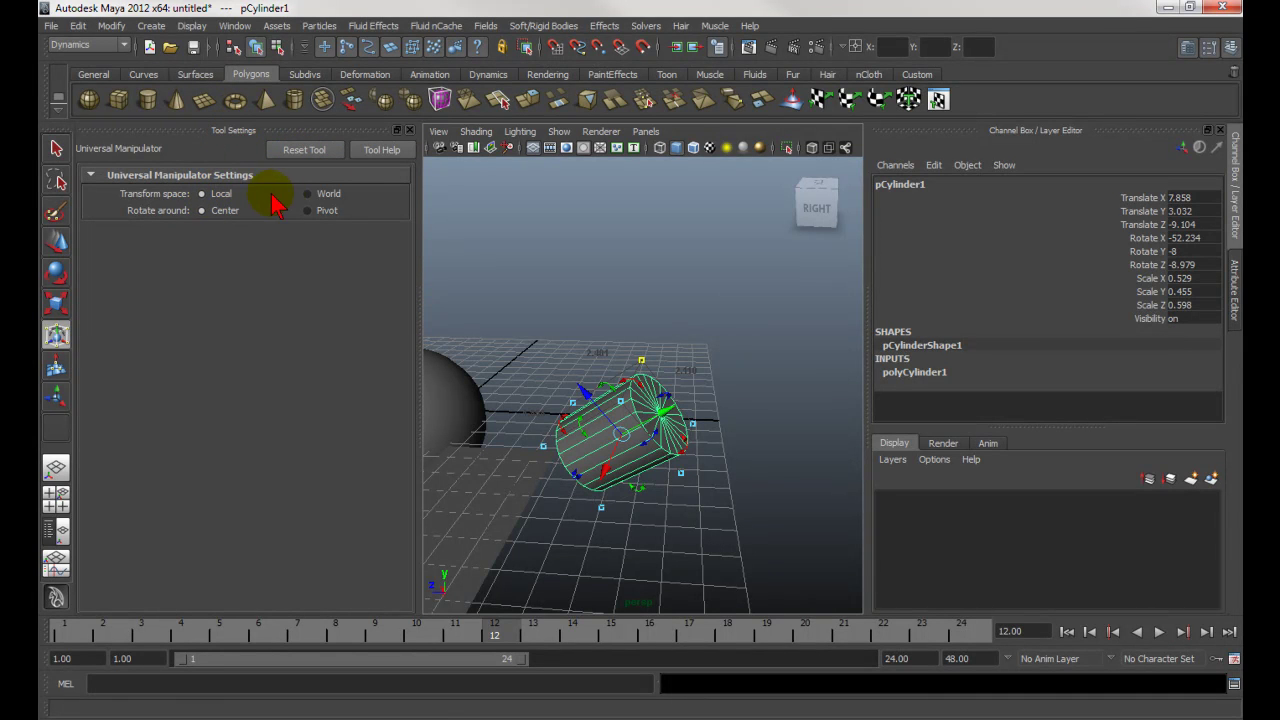
{"action": "left_click", "coordinate": [307, 194]}
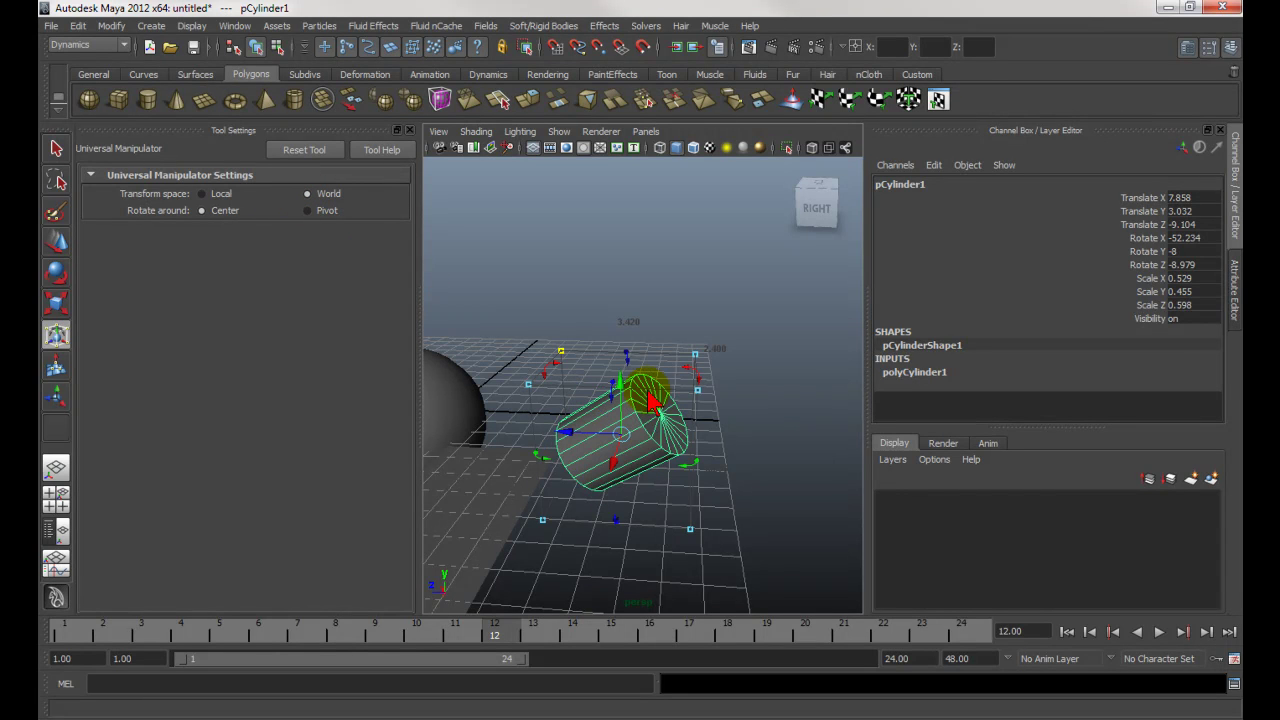
{"action": "left_click_drag", "start_coordinate": [697, 378], "coordinate": [660, 412]}
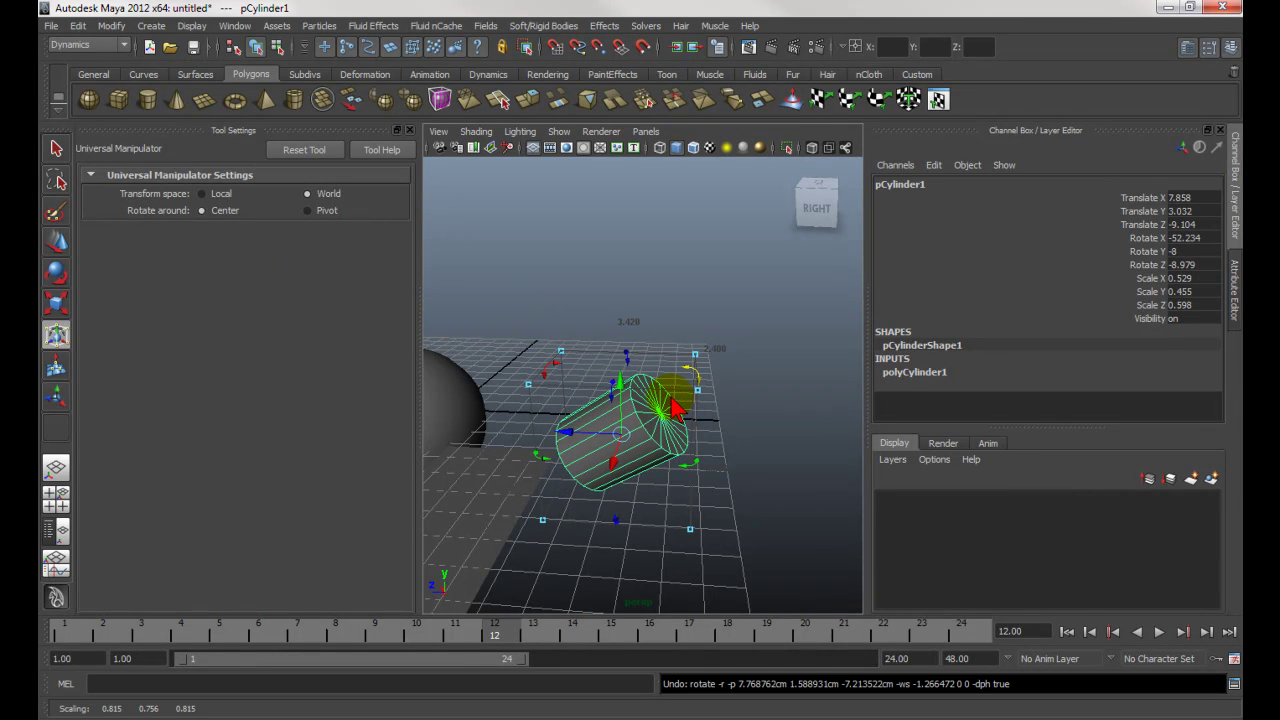
Reset the Universal Manipulator to Local space and rotate the cylinder to about X -3 degrees.
{"action": "left_click", "coordinate": [295, 152]}
{"action": "left_click_drag", "start_coordinate": [700, 458], "coordinate": [613, 440]}
{"action": "middle_click_drag", "start_coordinate": [612, 438], "coordinate": [565, 413], "text": "alt"}
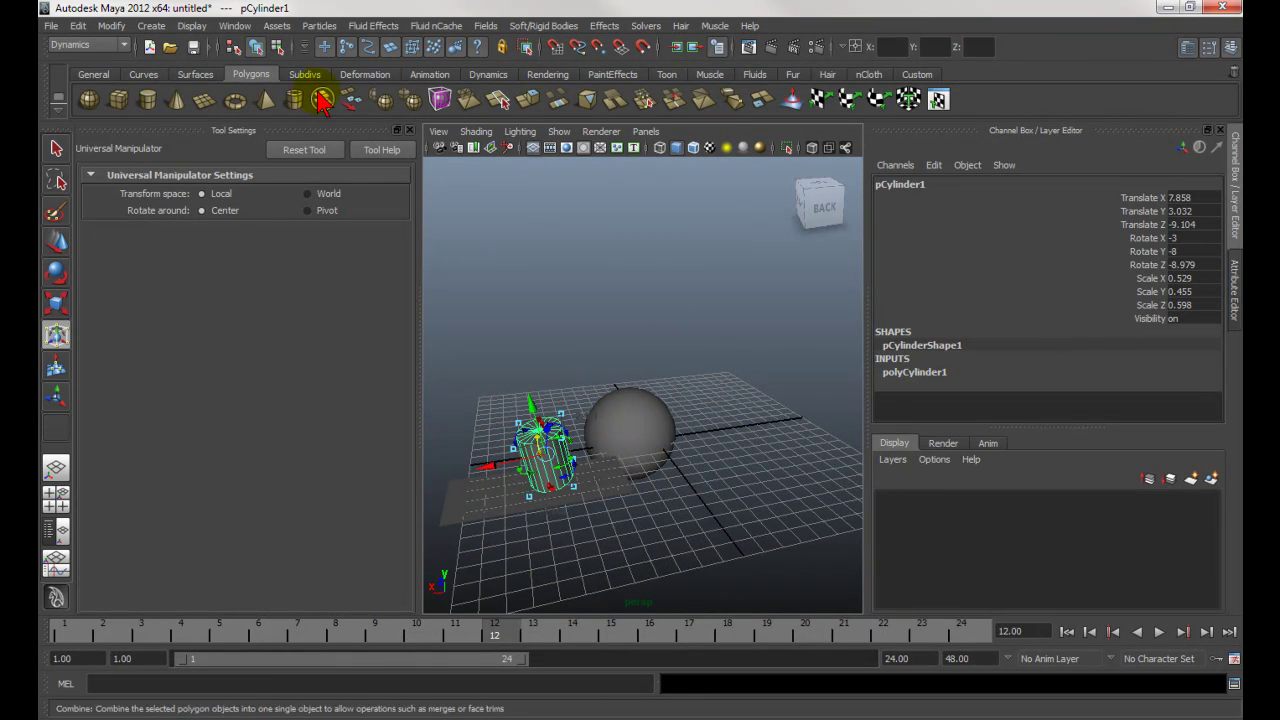
Draw a second polygon cylinder about 4.5 units wide and 6.8 units tall on the grid, displayed shaded.
{"action": "left_click", "coordinate": [147, 99]}
{"action": "mouse_move", "coordinate": [702, 488]}
{"action": "left_mouse_down"}
{"action": "mouse_move", "coordinate": [743, 498]}
{"action": "mouse_move", "coordinate": [749, 371]}
{"action": "left_mouse_up"}
{"action": "key", "text": "5"}
{"action": "mouse_move", "coordinate": [749, 449]}
{"action": "left_mouse_down", "text": "alt"}
{"action": "mouse_move", "coordinate": [675, 428]}
{"action": "mouse_move", "coordinate": [750, 440]}
{"action": "mouse_move", "coordinate": [686, 386]}
{"action": "mouse_move", "coordinate": [714, 420]}
{"action": "mouse_move", "coordinate": [706, 309]}
{"action": "mouse_move", "coordinate": [700, 343]}
{"action": "mouse_move", "coordinate": [689, 309]}
{"action": "mouse_move", "coordinate": [757, 457]}
{"action": "mouse_move", "coordinate": [718, 470]}
{"action": "left_mouse_up", "text": "alt"}
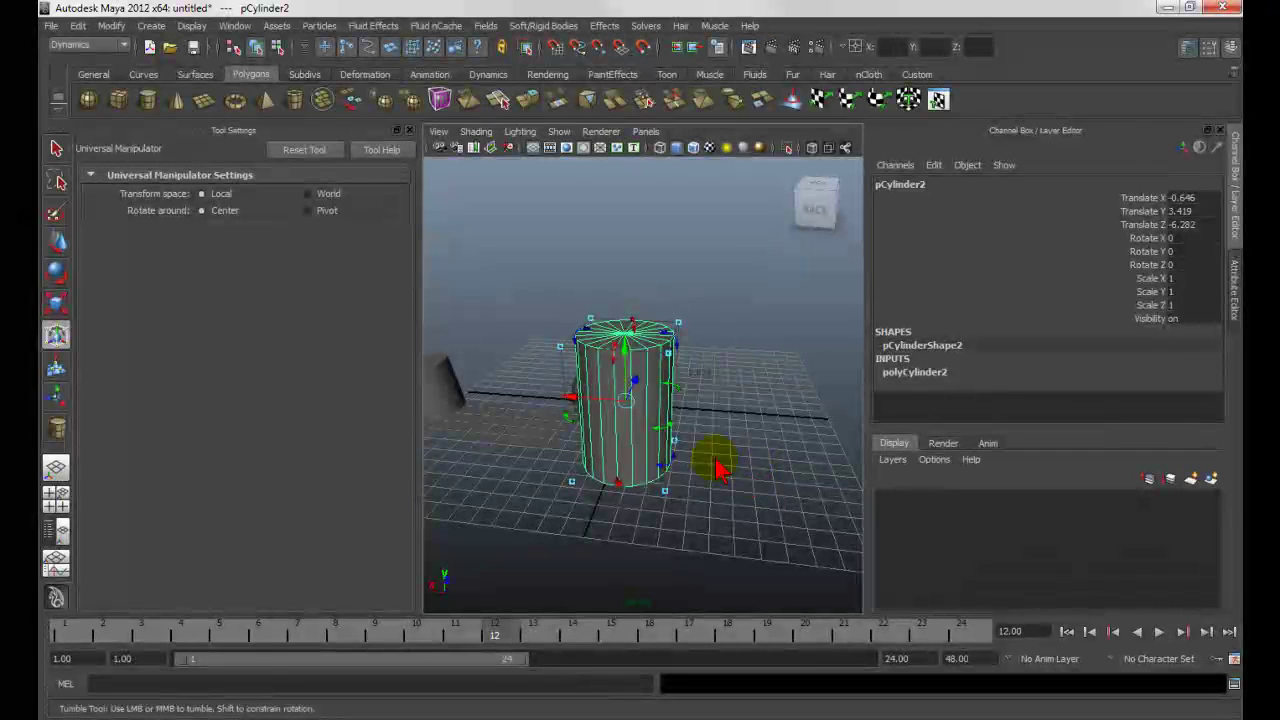
Try rotating the new cylinder about its vertical axis, and undo the rotation.
{"action": "left_click_drag", "start_coordinate": [667, 435], "coordinate": [667, 436]}
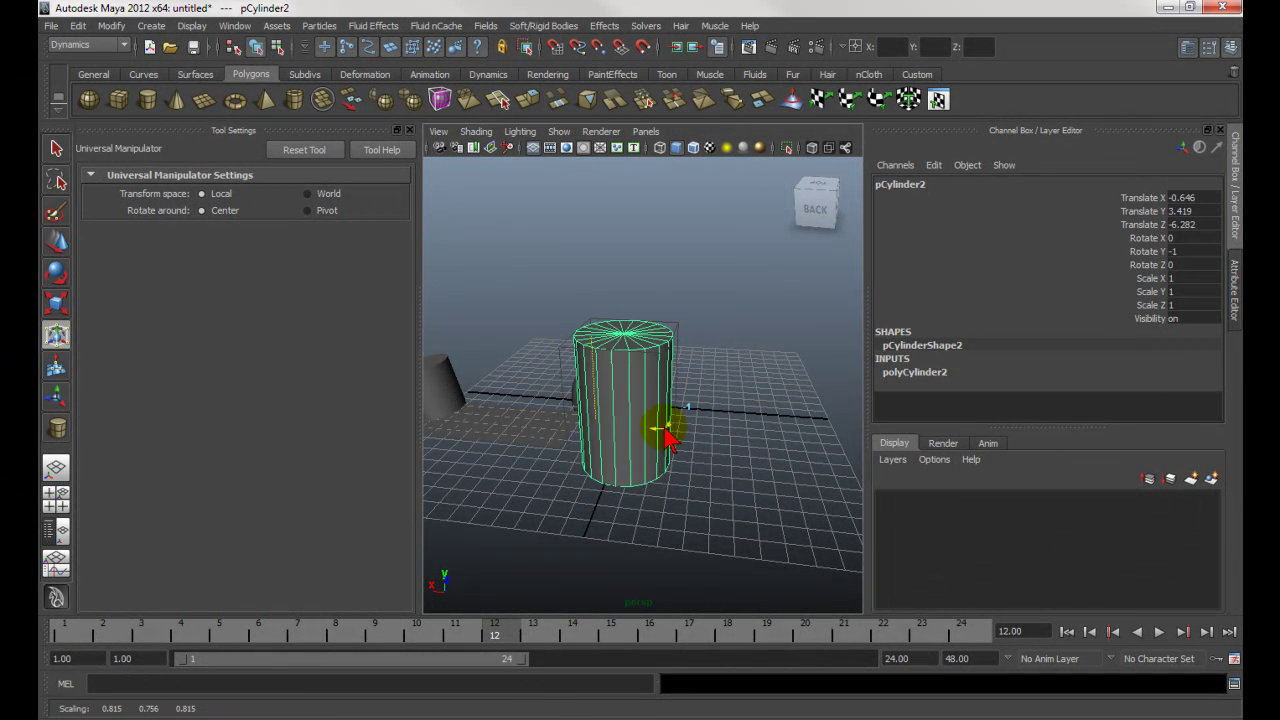
{"action": "left_click_drag", "start_coordinate": [540, 432], "coordinate": [735, 423], "text": "alt"}
{"action": "key", "text": "ctrl+z"}
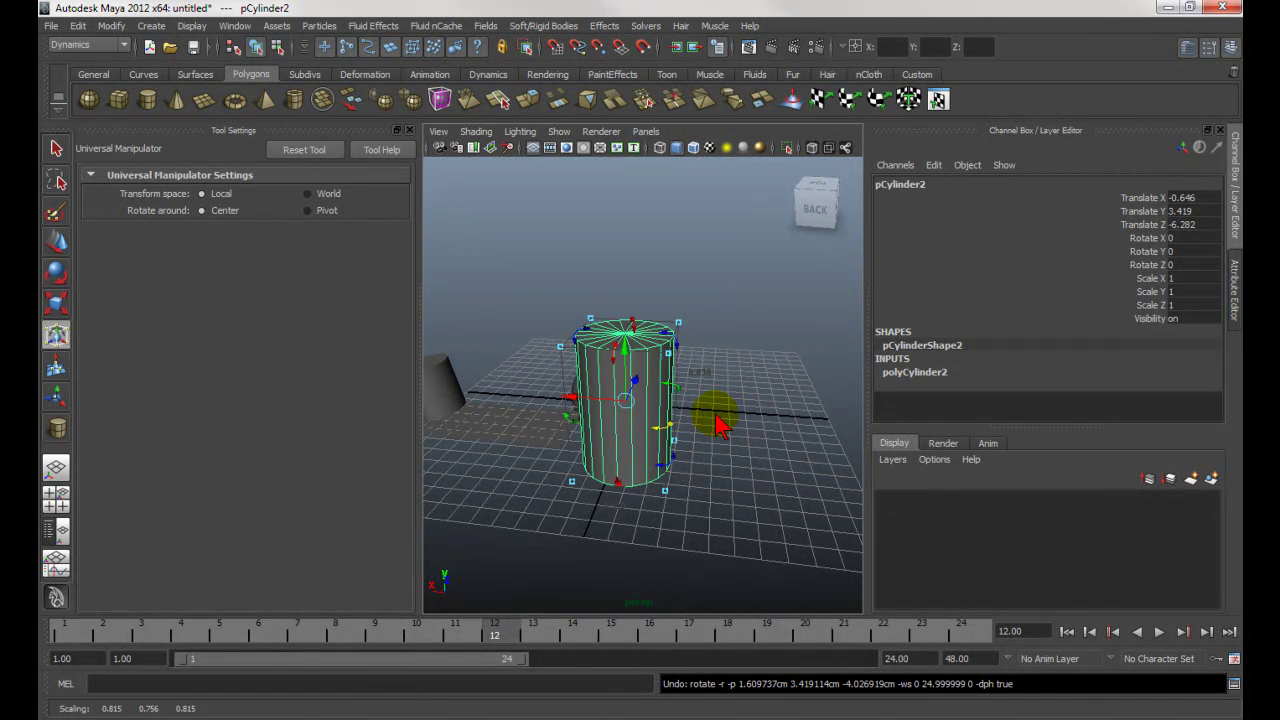
Reset the Universal Manipulator and rotate the new cylinder about its Y axis to 125 degrees.
{"action": "left_click_drag", "start_coordinate": [667, 437], "coordinate": [643, 443]}
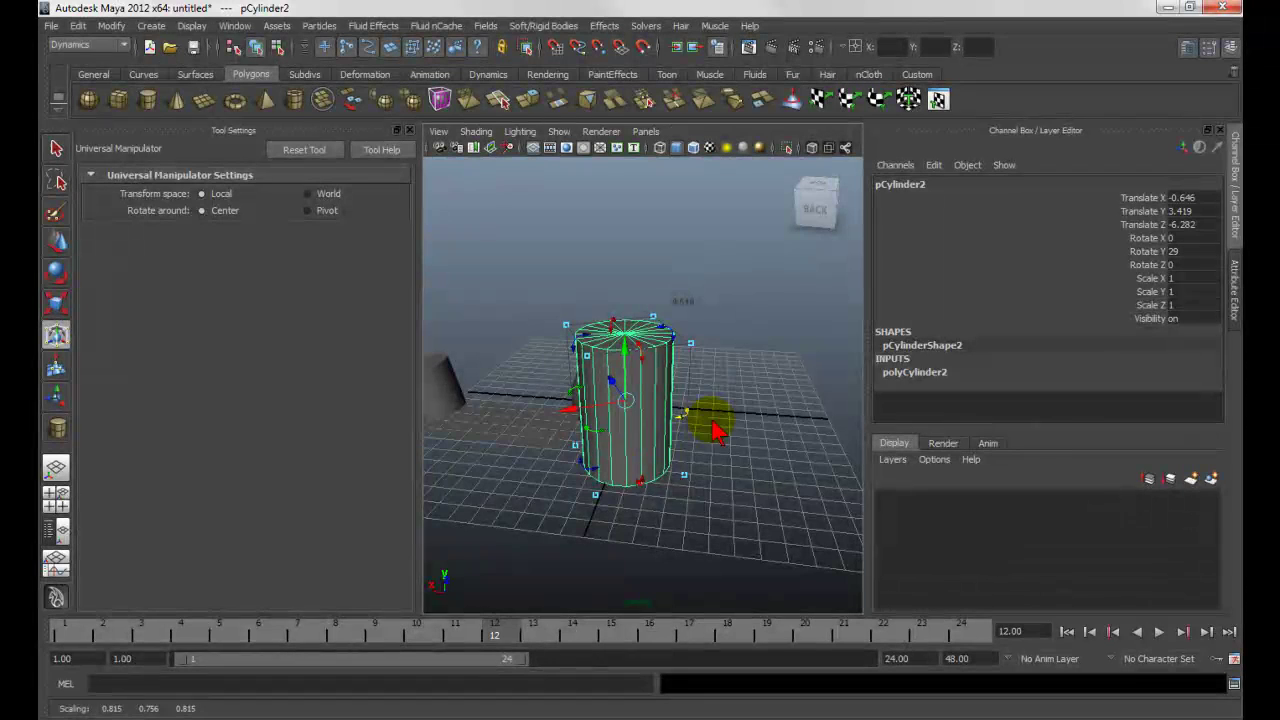
{"action": "left_click_drag", "start_coordinate": [713, 430], "coordinate": [592, 435], "text": "alt"}
{"action": "left_click_drag", "start_coordinate": [714, 392], "coordinate": [703, 422]}
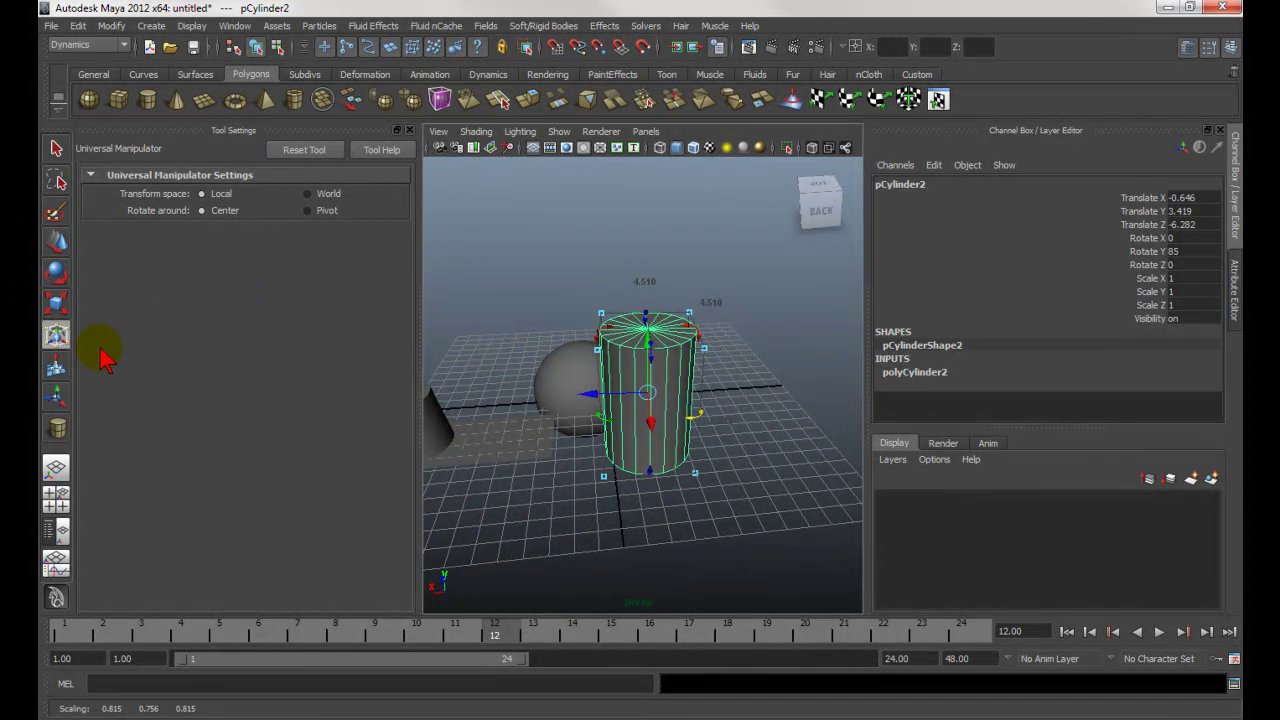
{"action": "left_click", "coordinate": [306, 152]}
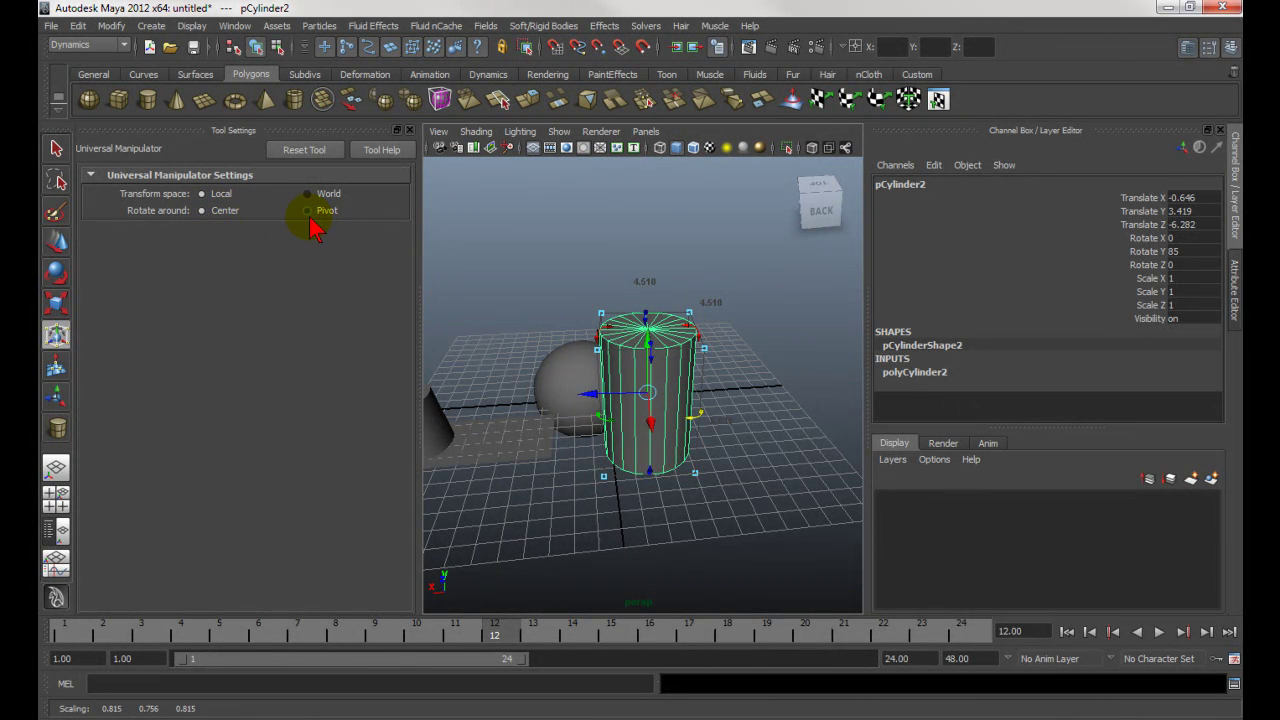
{"action": "left_click_drag", "start_coordinate": [705, 412], "coordinate": [735, 402]}
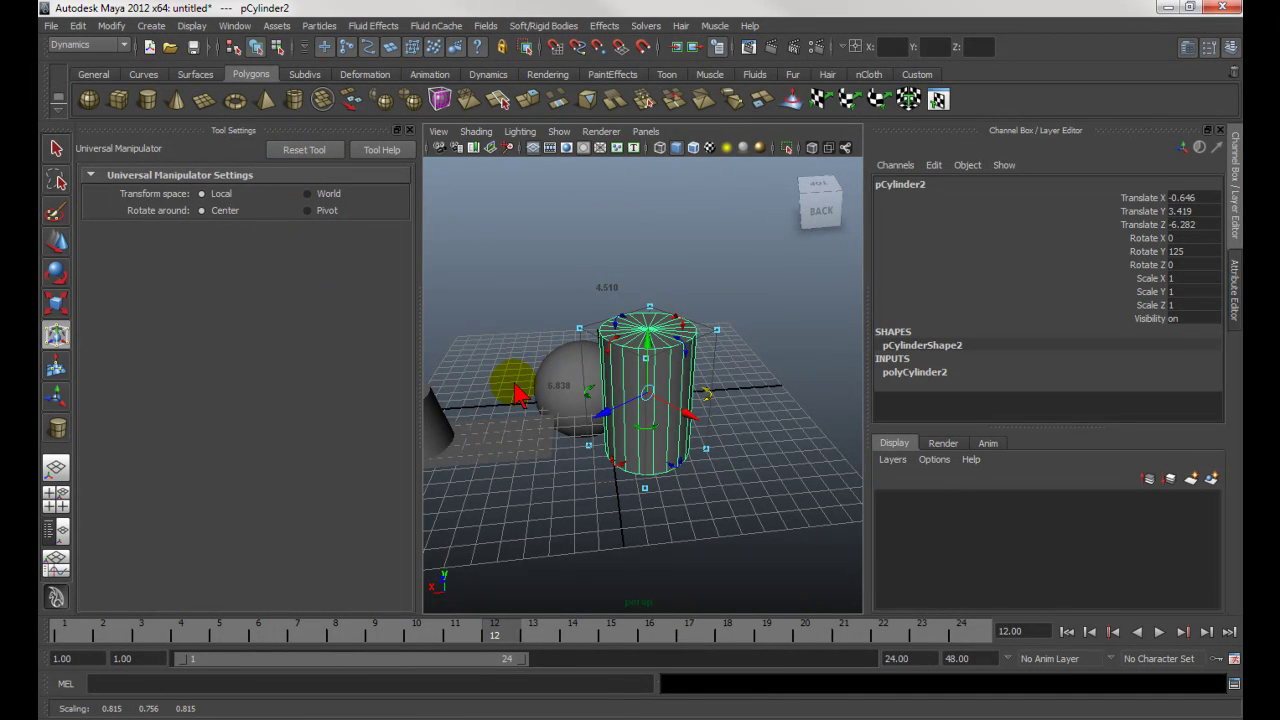
Apply the Soft Modification Tool to the new cylinder's upper edge and pull it outward about X -2.779, Z -0.381.
{"action": "left_click", "coordinate": [57, 370]}
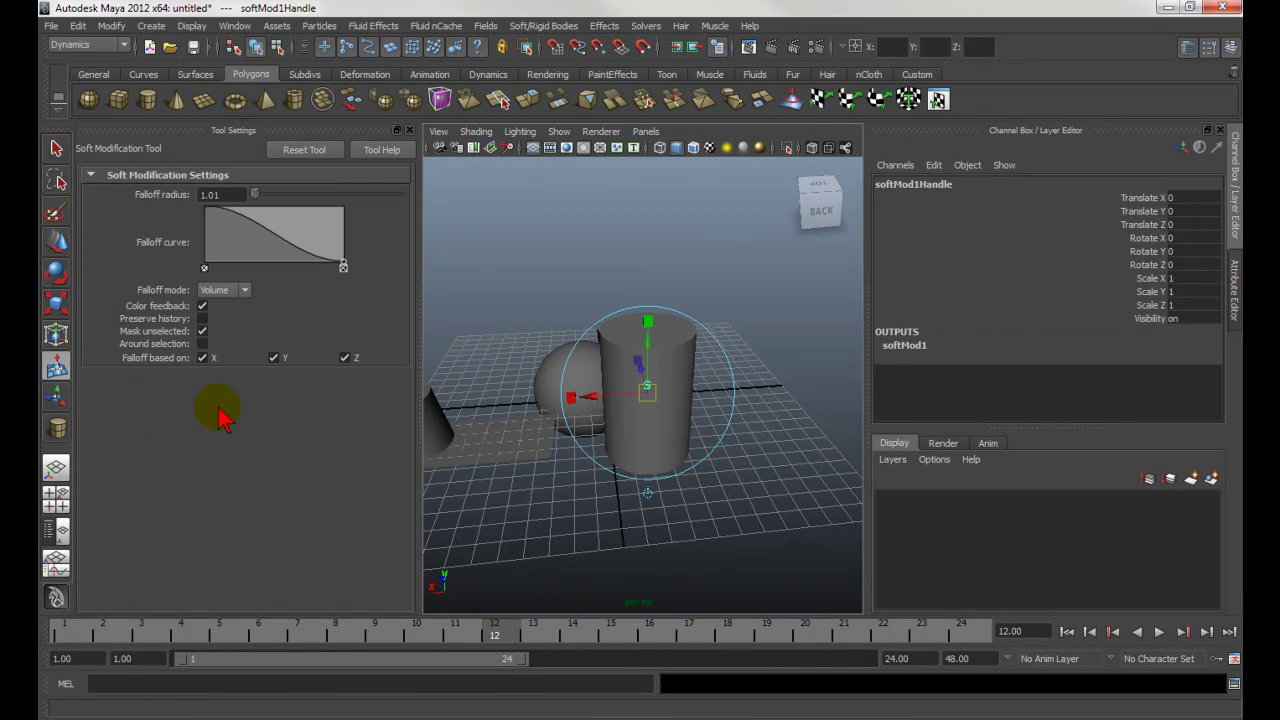
{"action": "left_click", "coordinate": [679, 348]}
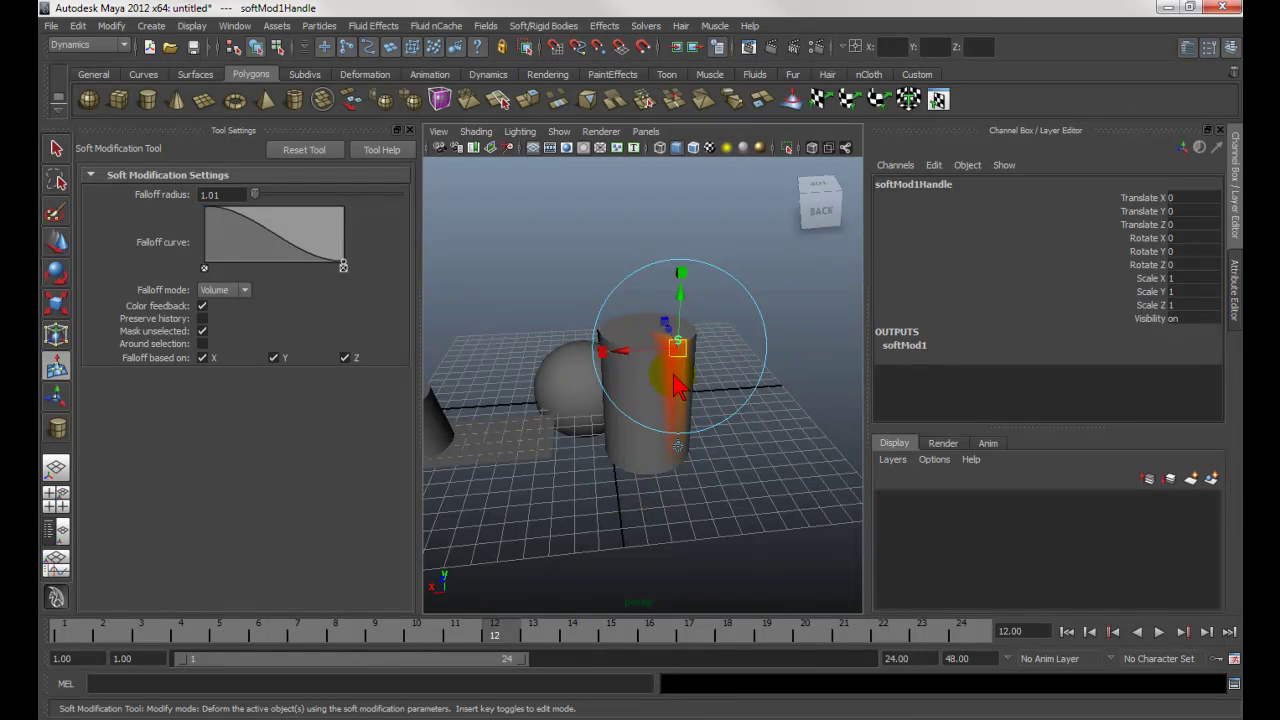
{"action": "left_click_drag", "start_coordinate": [678, 346], "coordinate": [745, 348]}
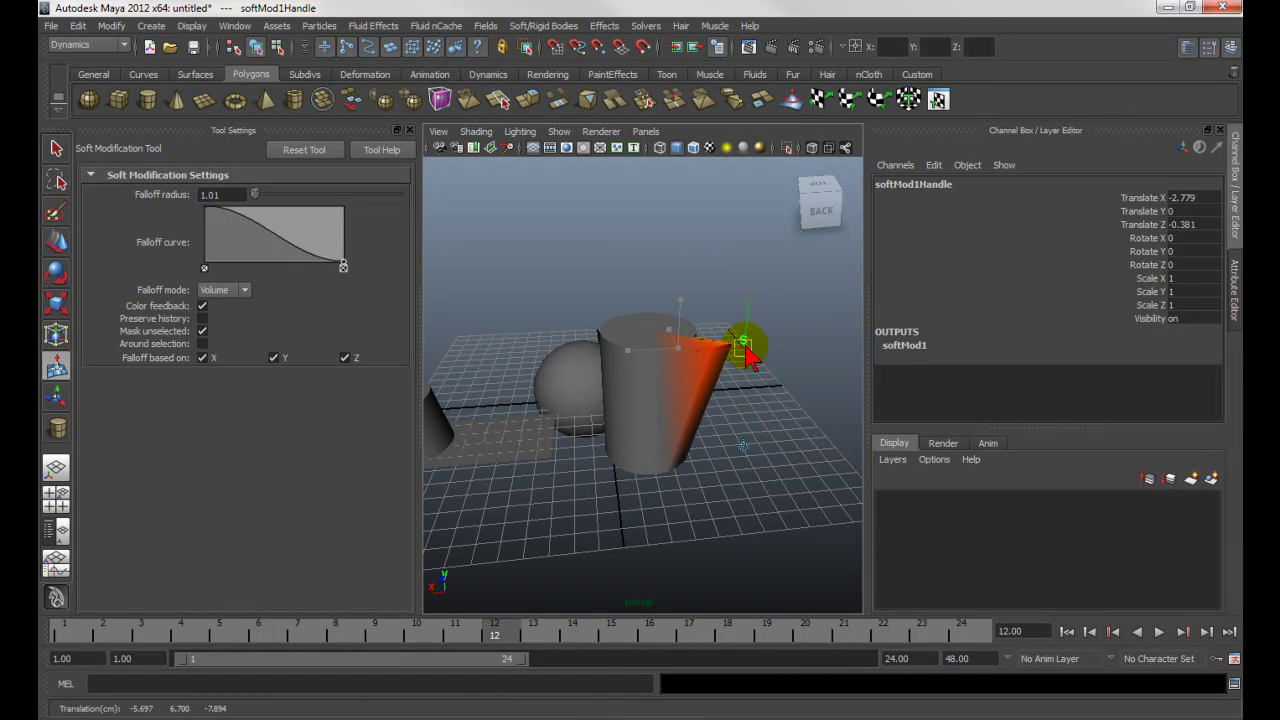
Add further soft modifications to the cylinder's side and pull its opposite upper edge toward the sphere about X 3.145, Y -0.45, Z 1.601.
{"action": "left_click", "coordinate": [637, 400]}
{"action": "left_click_drag", "start_coordinate": [631, 391], "coordinate": [546, 440]}
{"action": "left_click", "coordinate": [668, 470]}
{"action": "left_click_drag", "start_coordinate": [648, 425], "coordinate": [545, 440], "text": "alt"}
{"action": "left_click_drag", "start_coordinate": [650, 357], "coordinate": [531, 356]}
{"action": "left_click", "coordinate": [614, 345]}
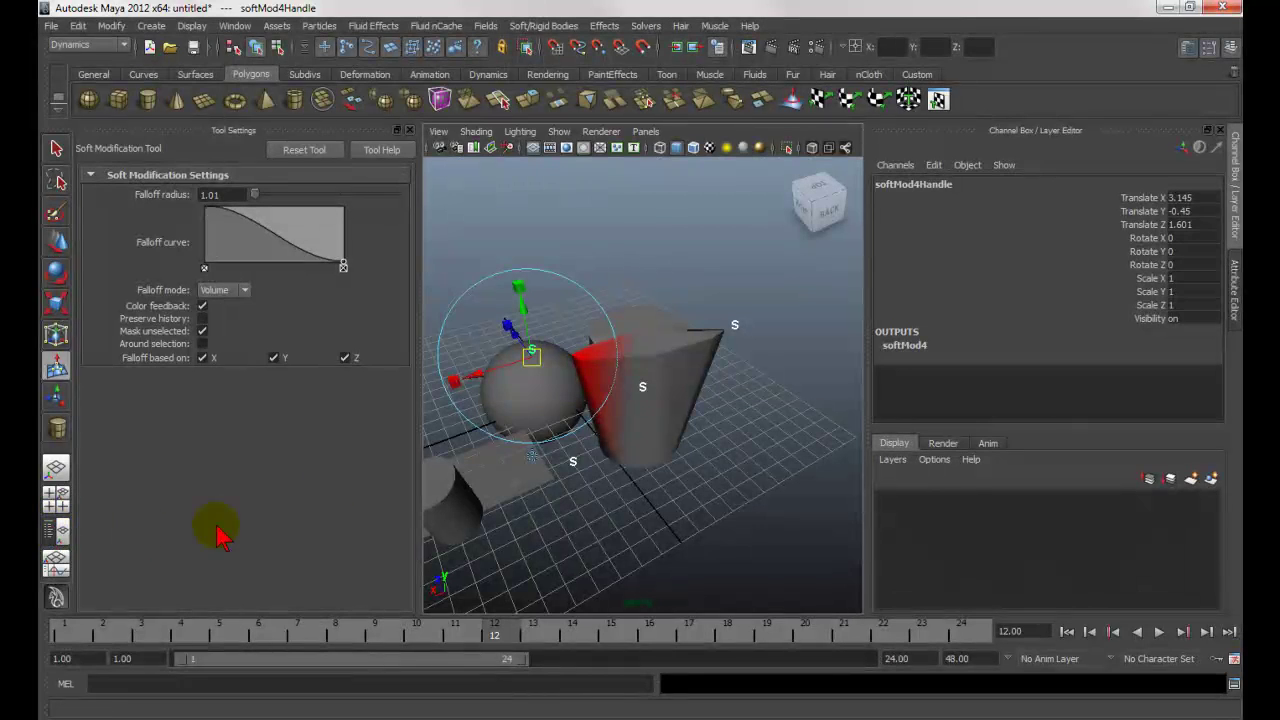
Show the Outliner beside the perspective view, close the Tool Settings, and widen the Outliner until the full object names are readable.
{"action": "left_click", "coordinate": [54, 540]}
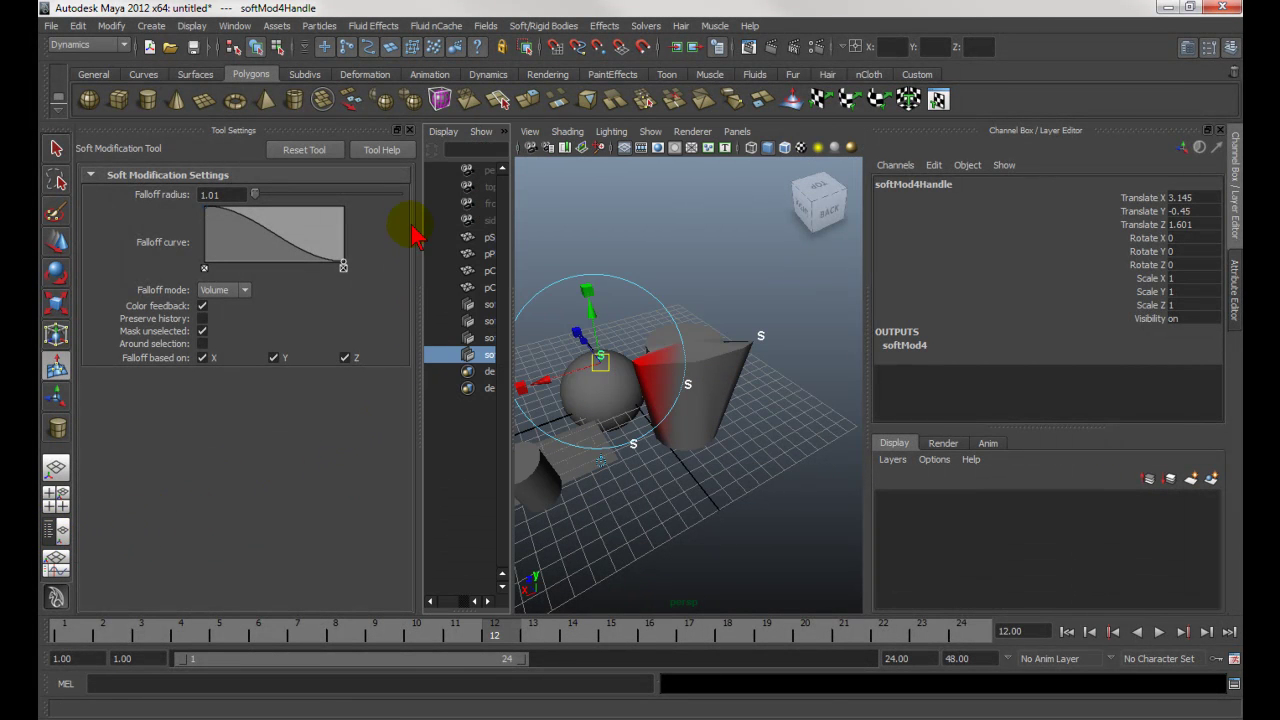
{"action": "left_click", "coordinate": [409, 131]}
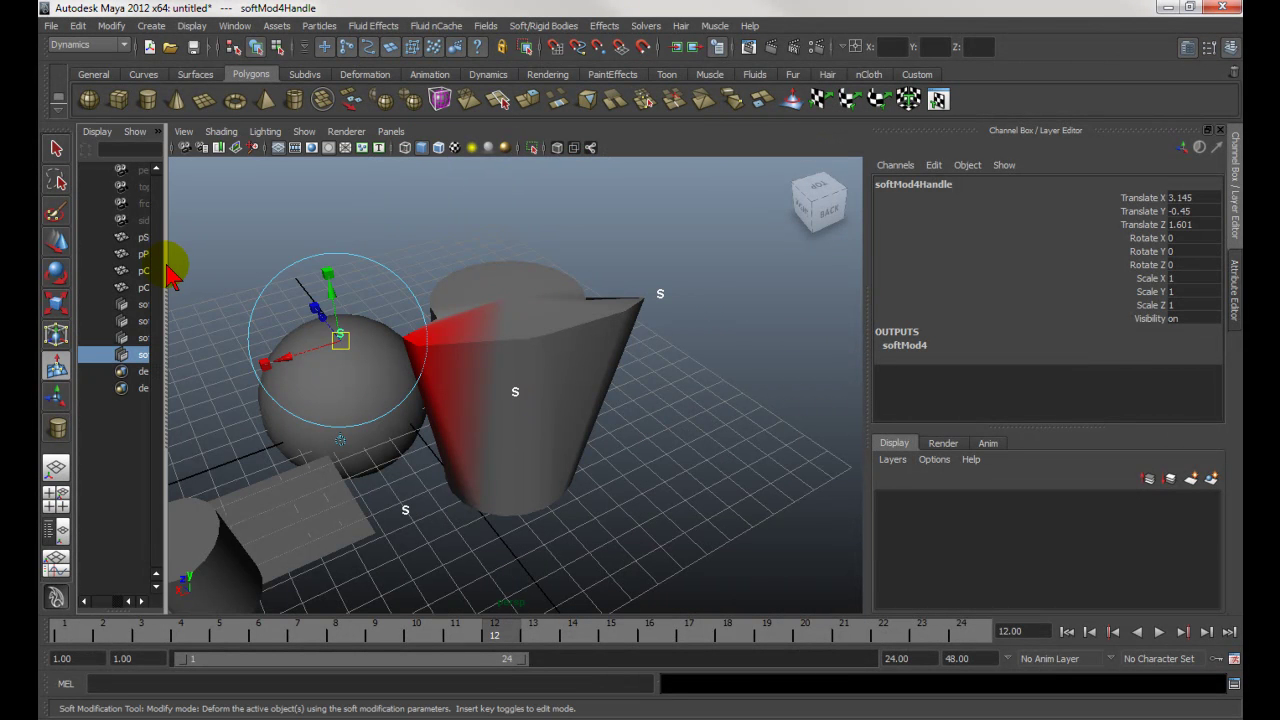
{"action": "left_click_drag", "start_coordinate": [164, 270], "coordinate": [290, 277]}
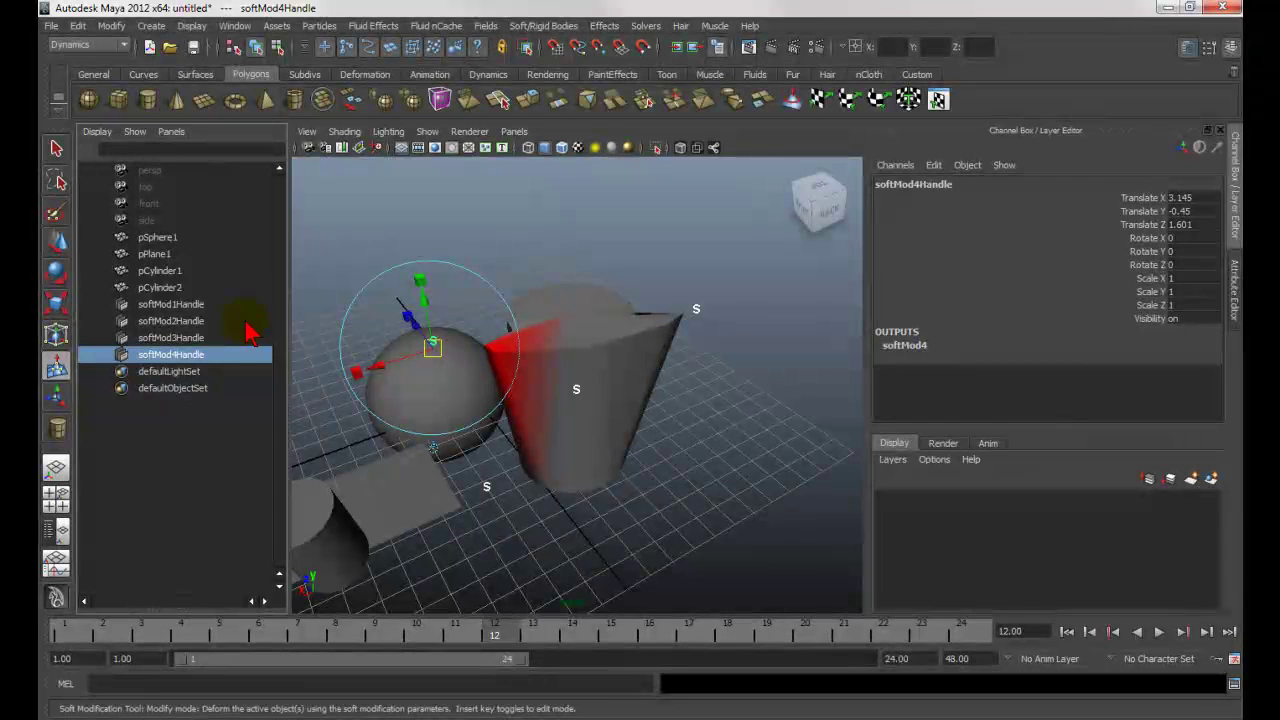
Delete softMod1Handle through softMod4Handle to remove all soft modifications from the cylinder, and switch to the Move Tool.
{"action": "left_click_drag", "start_coordinate": [193, 304], "coordinate": [197, 355]}
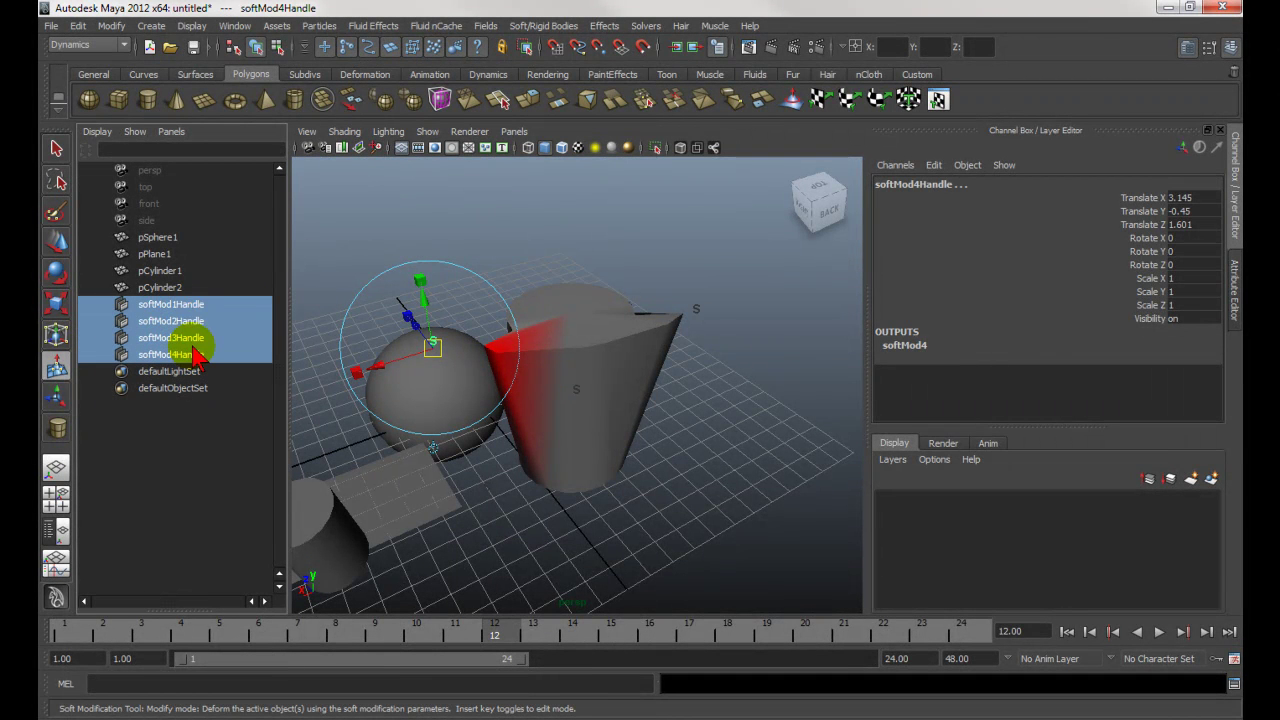
{"action": "left_click_drag", "start_coordinate": [194, 306], "coordinate": [192, 354]}
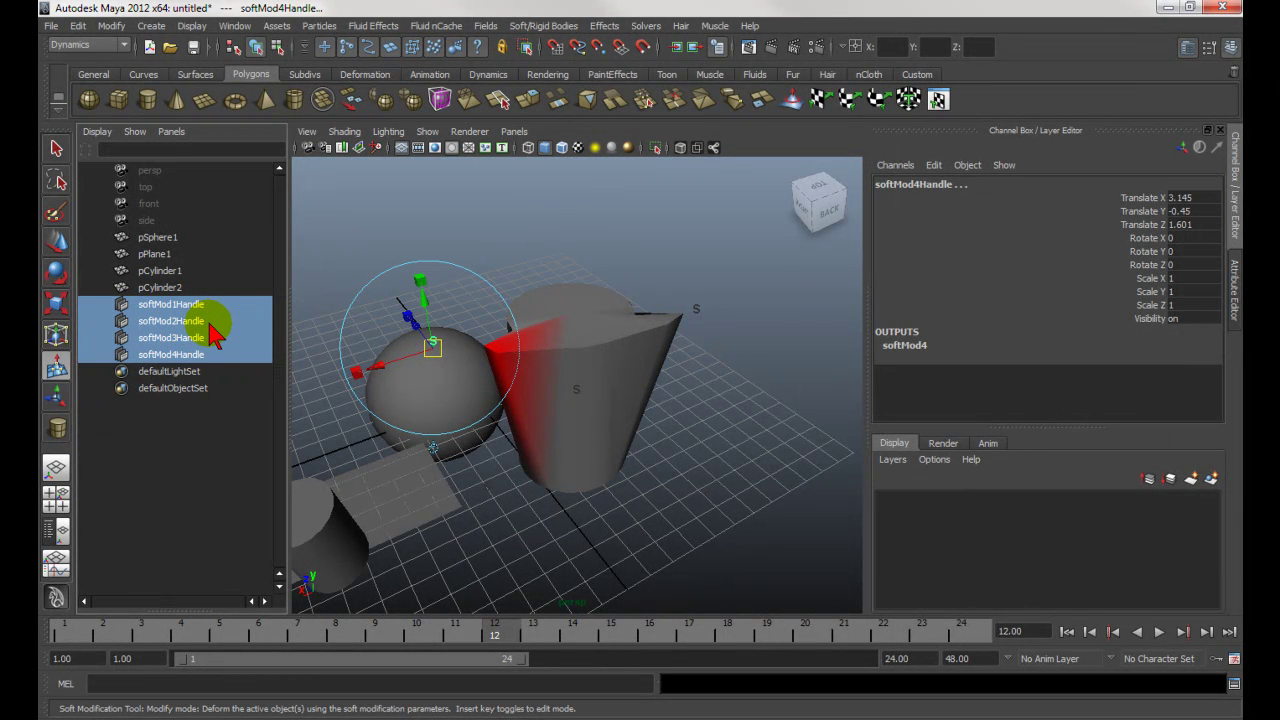
{"action": "key", "text": "Delete"}
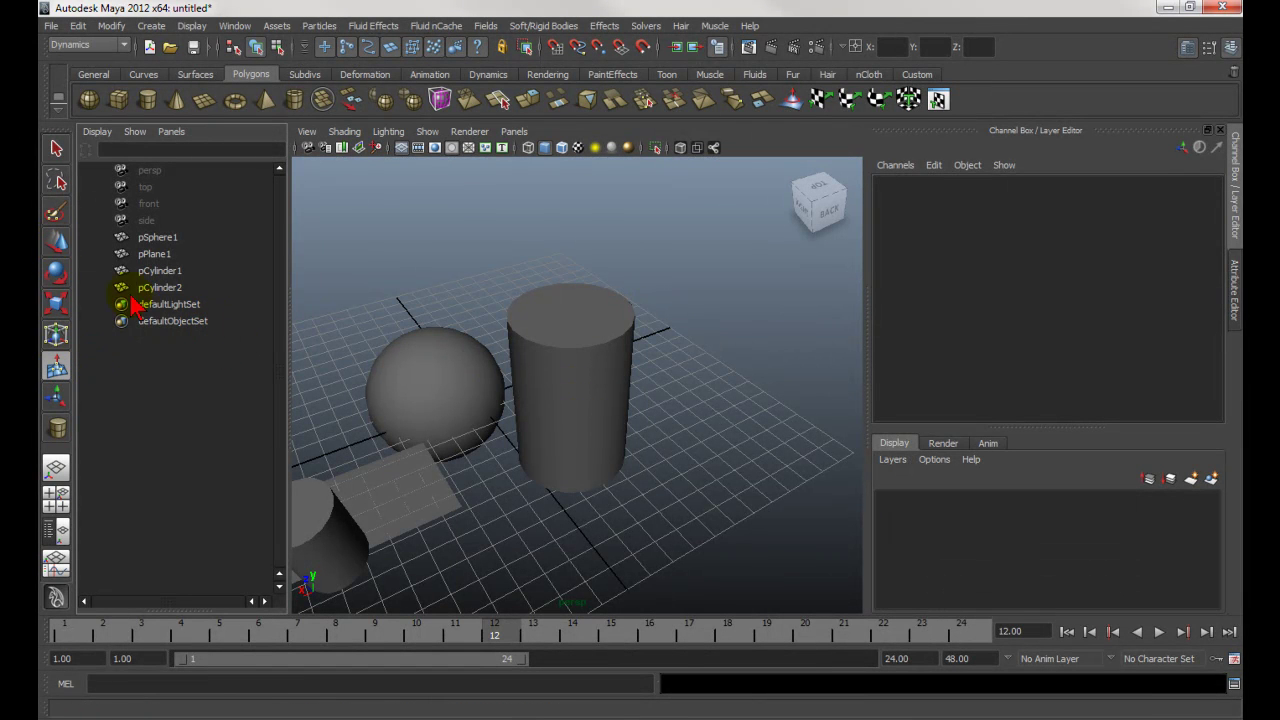
{"action": "left_click", "coordinate": [57, 244]}
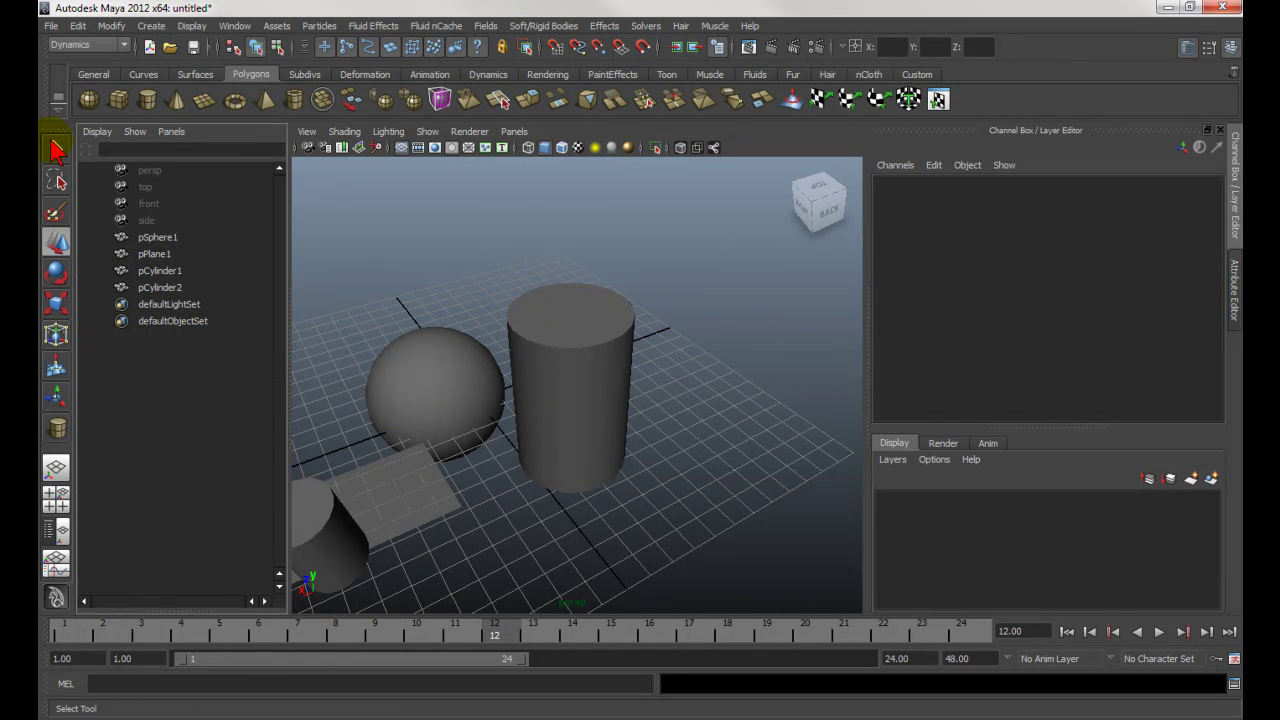